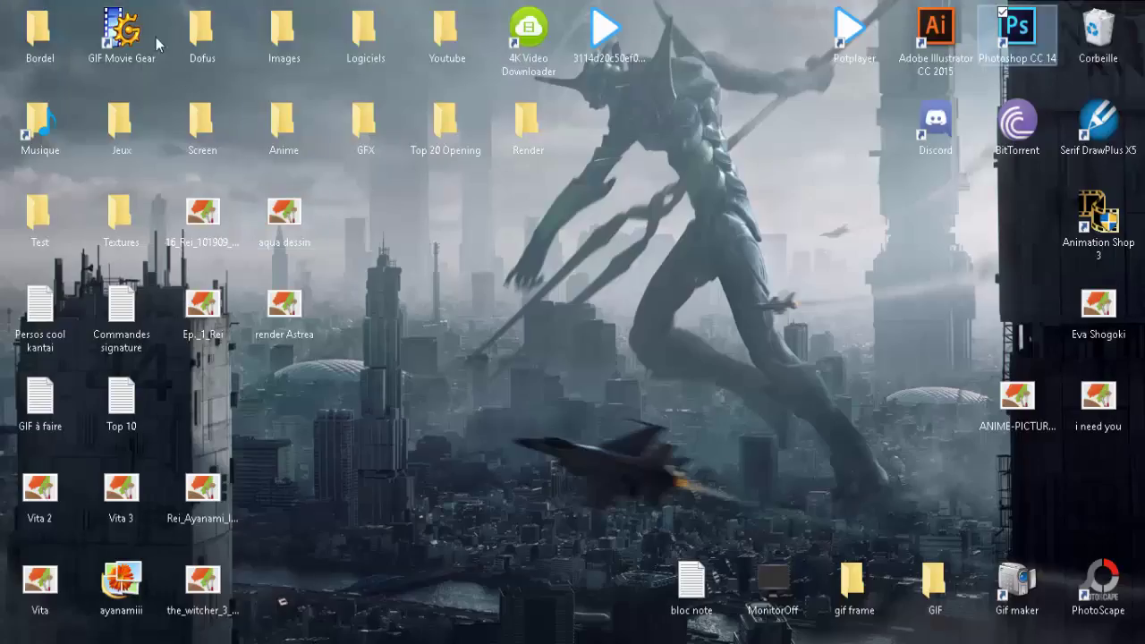
Open the ART folder inside the desktop's GFX folder and view the Avatar Guts image.
double_click(365, 123)
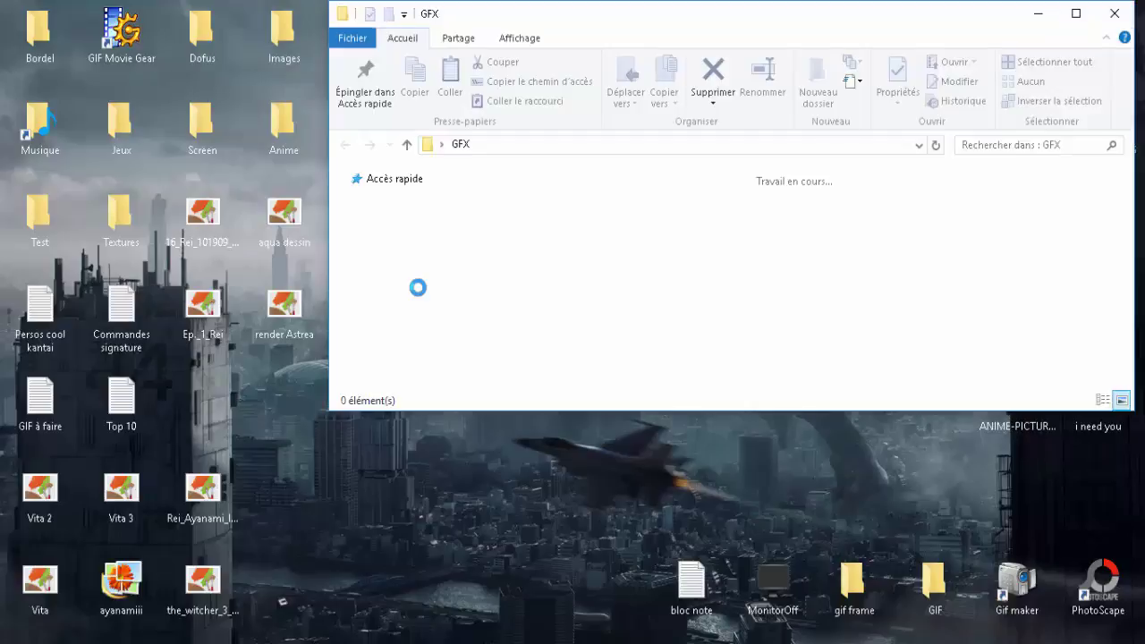
double_click(528, 233)
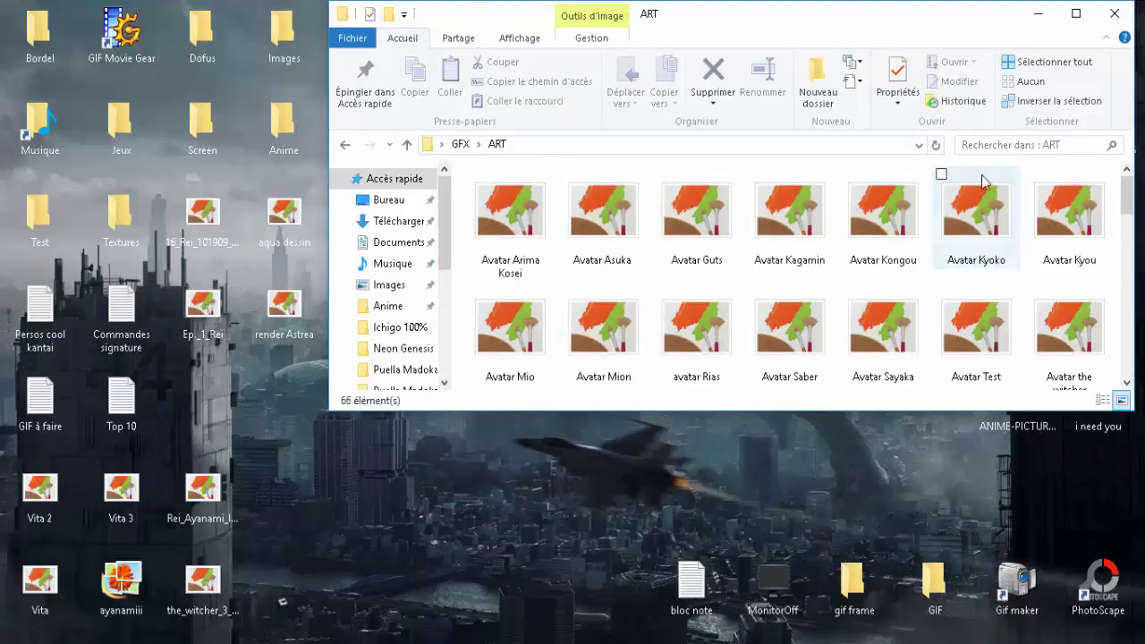
left_click(713, 238)
double_click(713, 238)
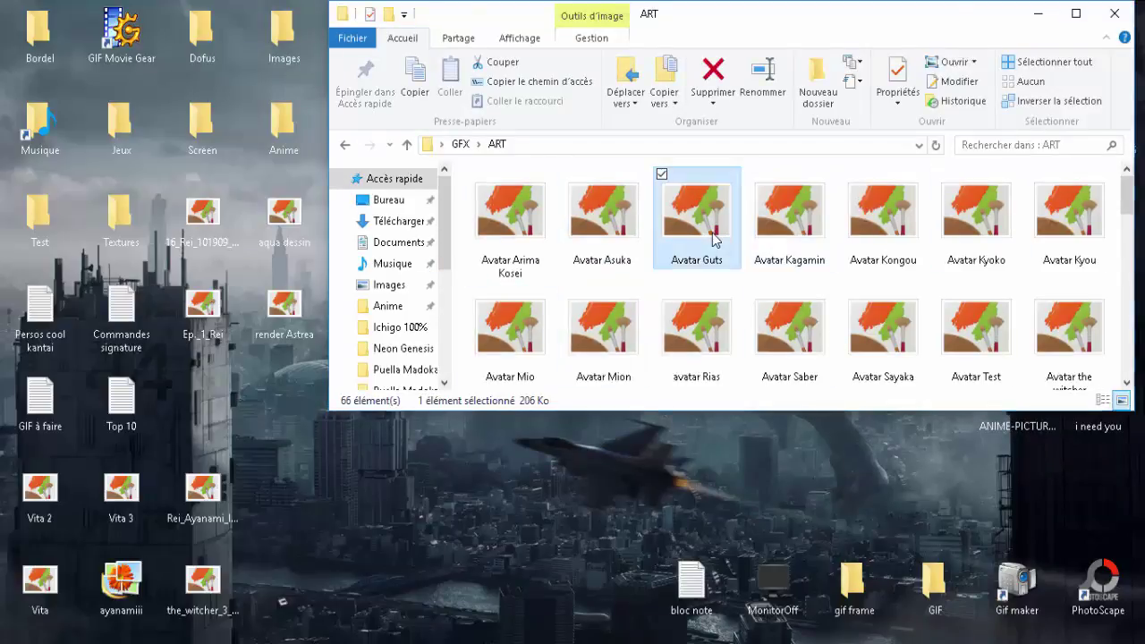
left_click(1126, 9)
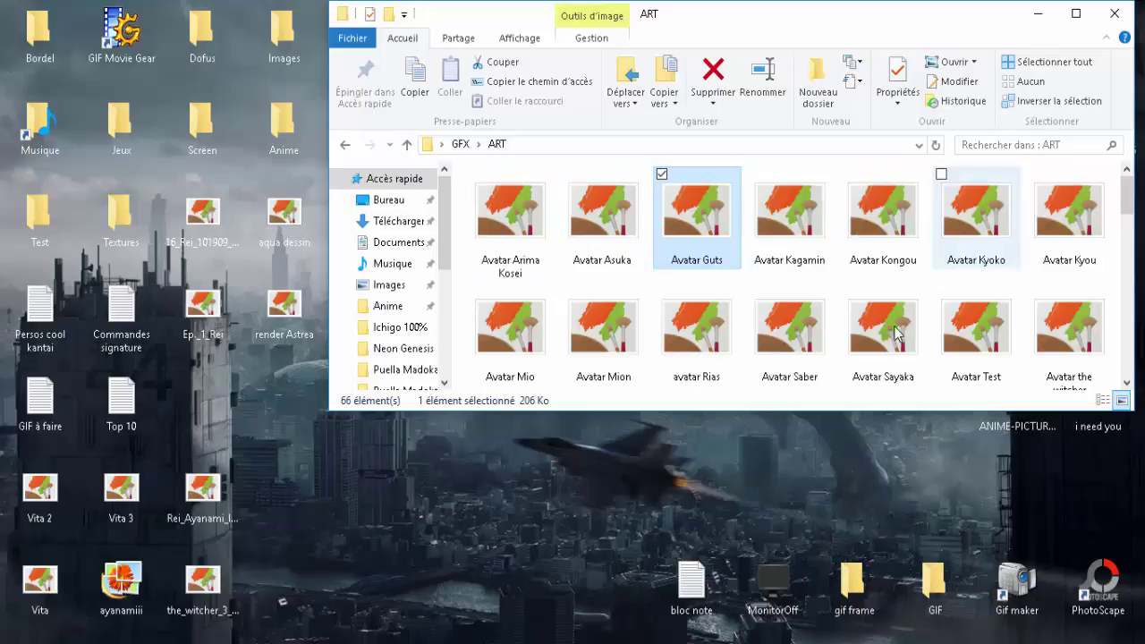
View the example images Avatar Sayaka and Avatar the witcher, and minimize the folder window.
double_click(882, 329)
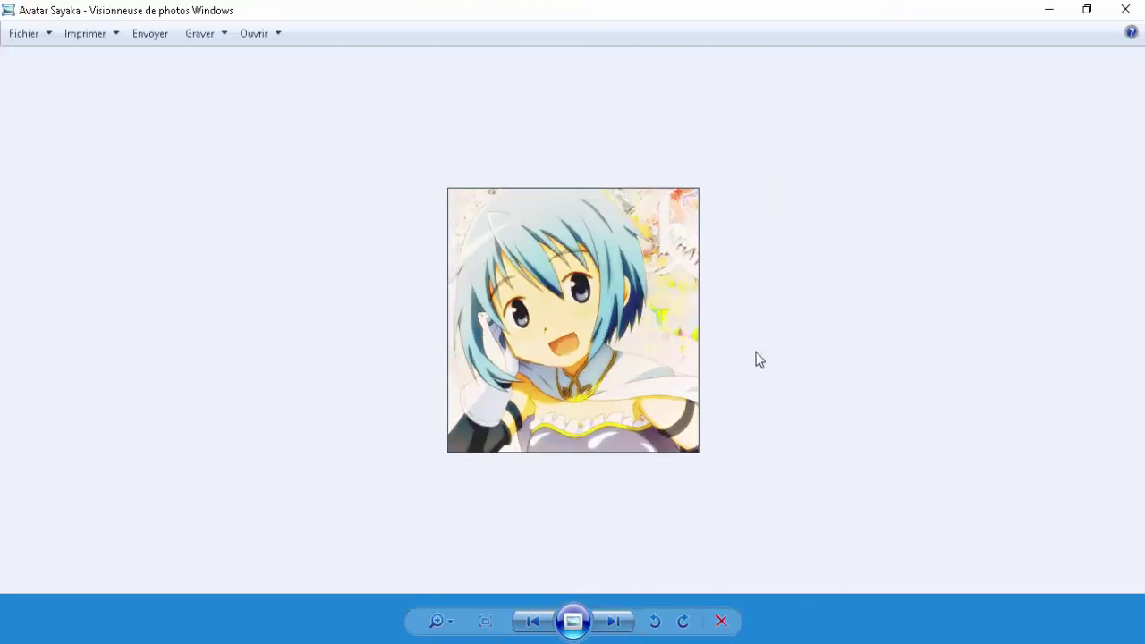
left_click(1137, 7)
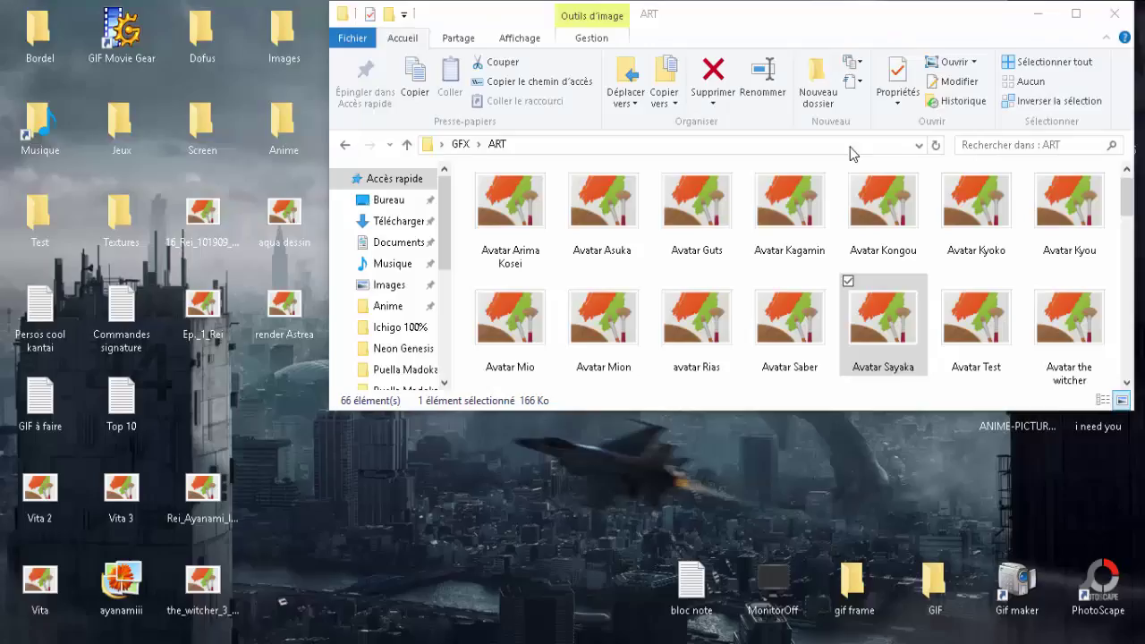
double_click(1093, 333)
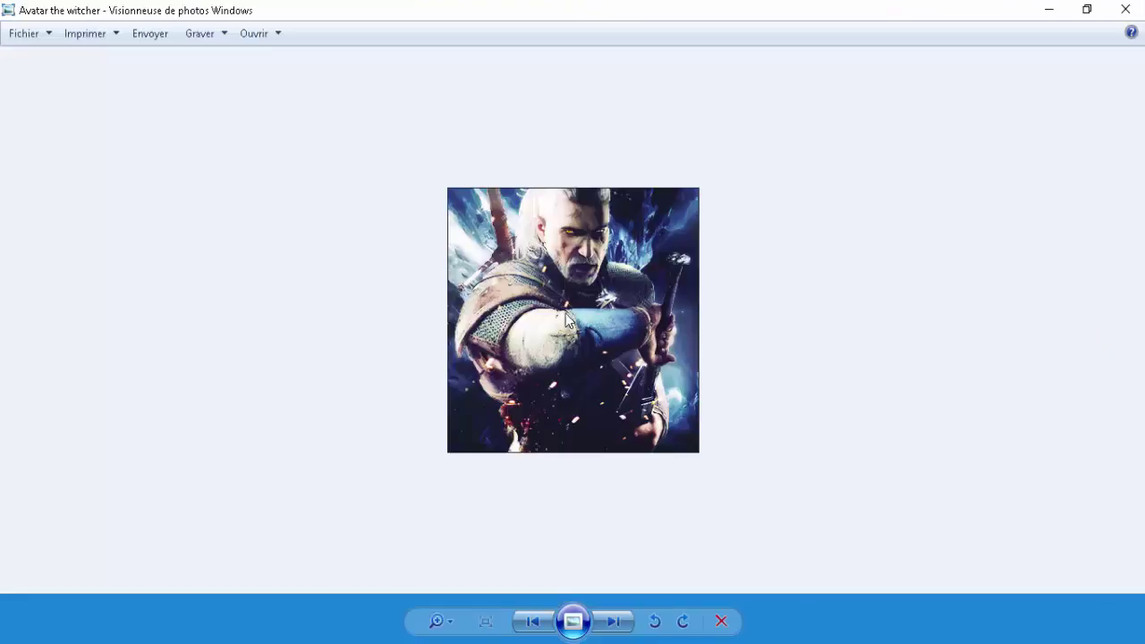
left_click(1126, 9)
double_click(1074, 358)
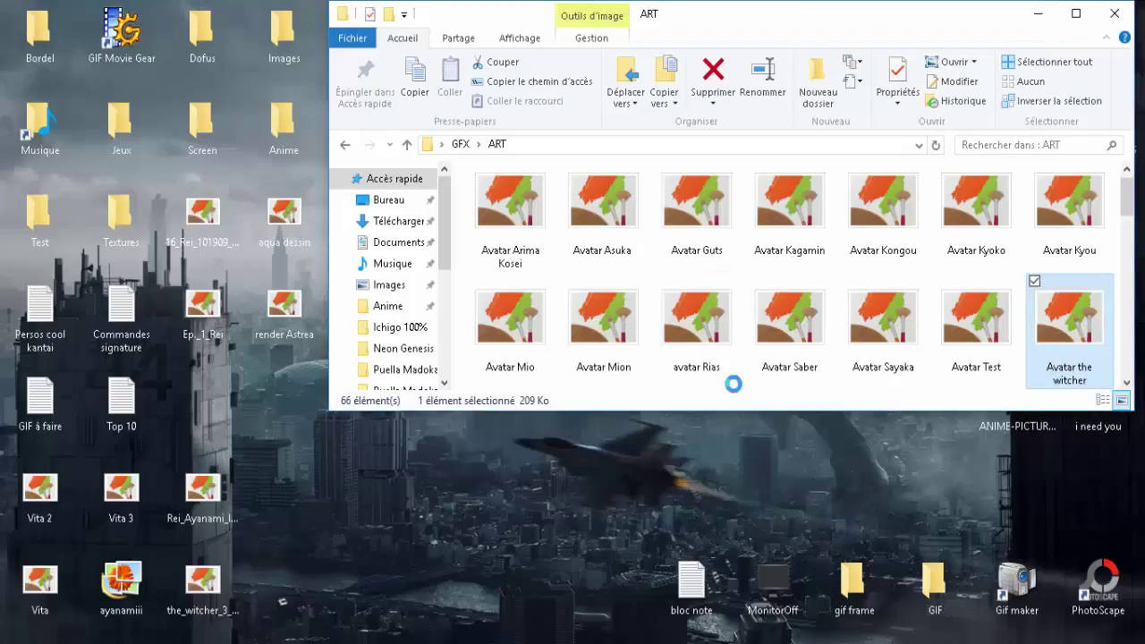
left_click(1126, 9)
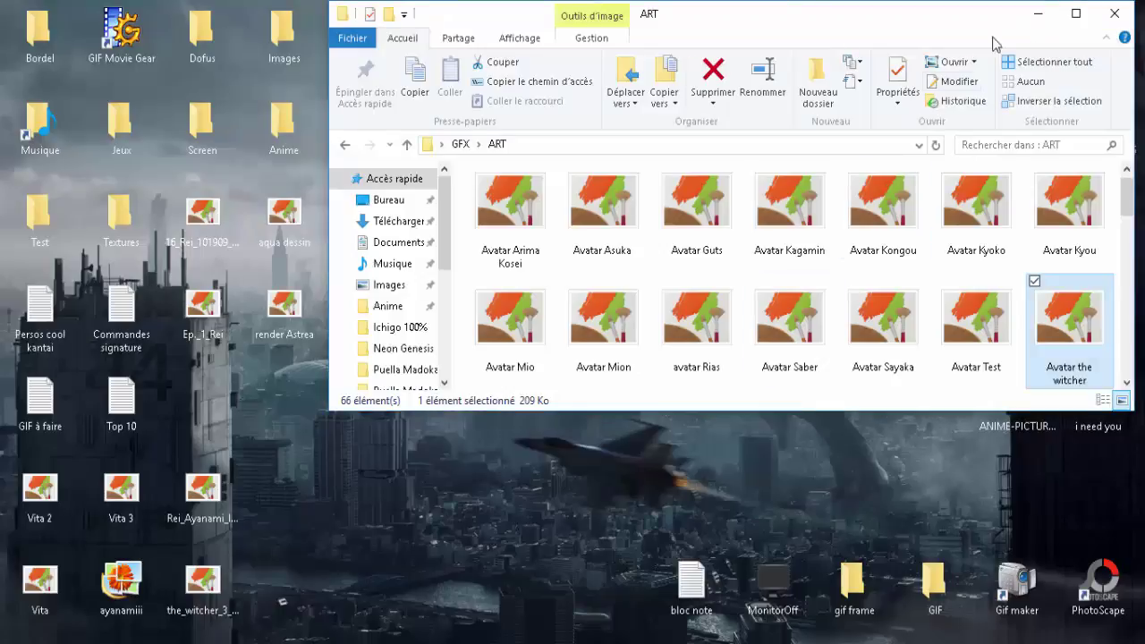
left_click(1040, 14)
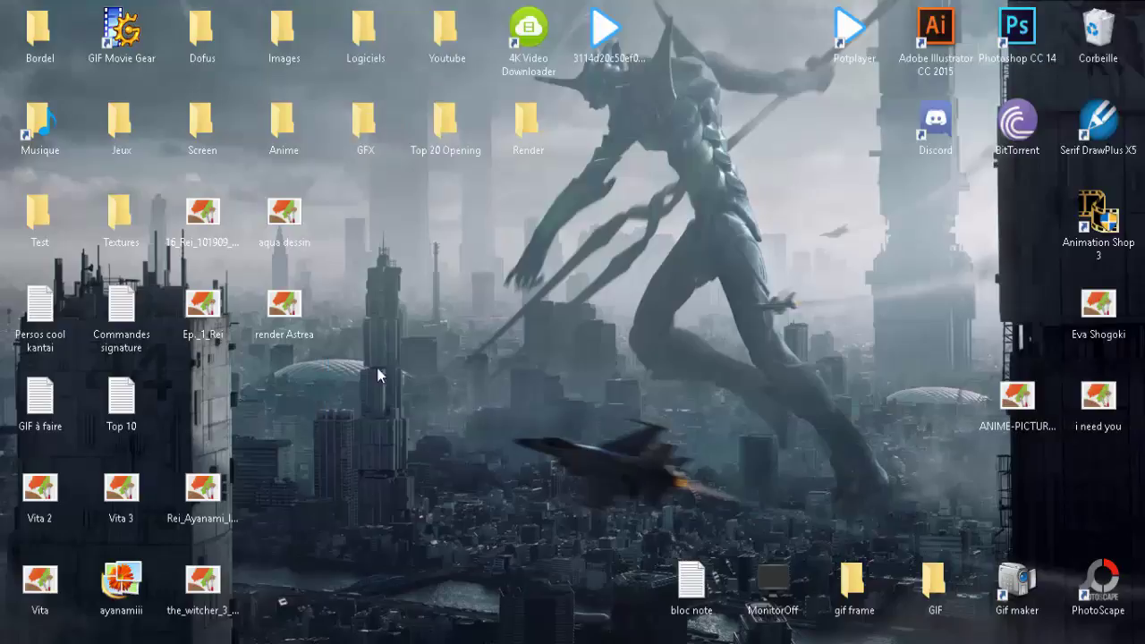
View the render Astrea image from the desktop, checking it up close, and close the viewer.
double_click(283, 333)
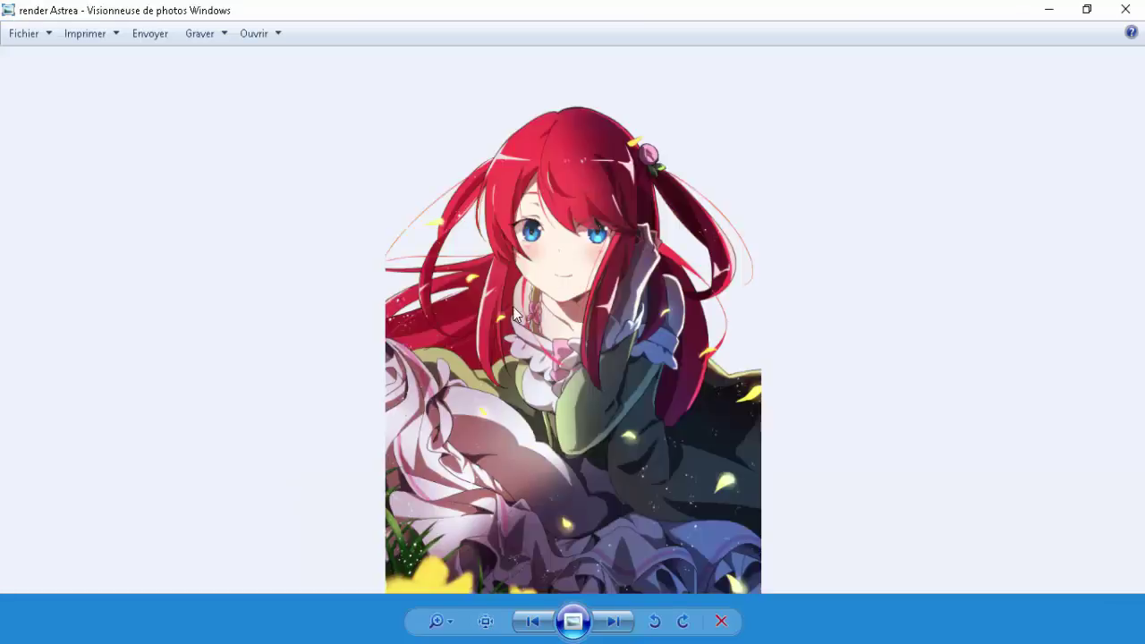
scroll(515, 315, "up", 3)
scroll(506, 182, "down", 3)
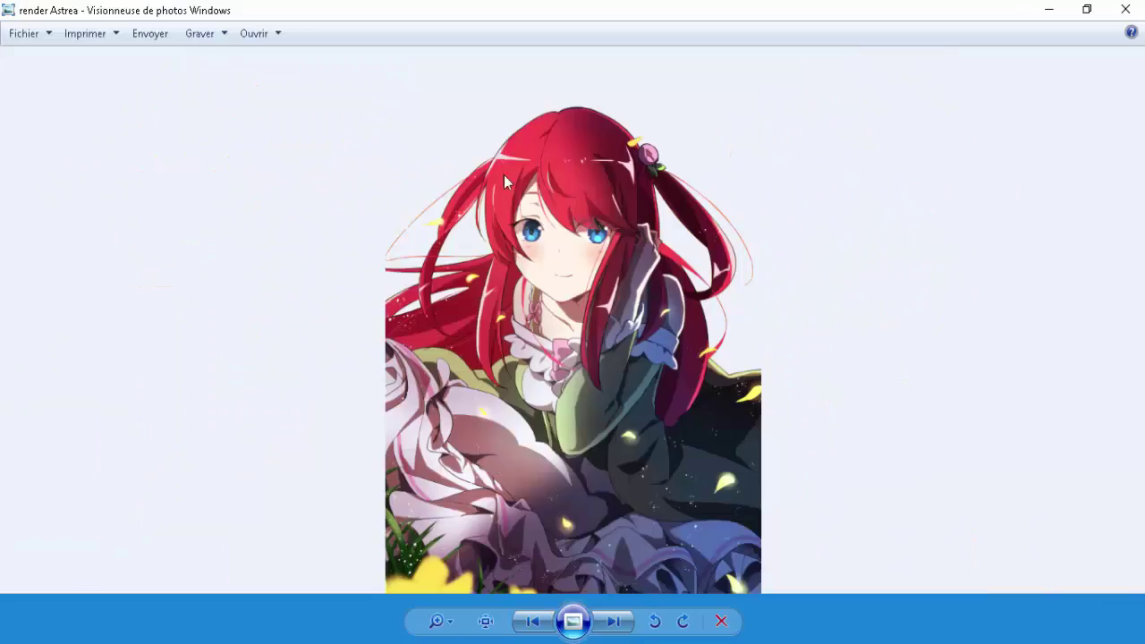
left_click(1126, 9)
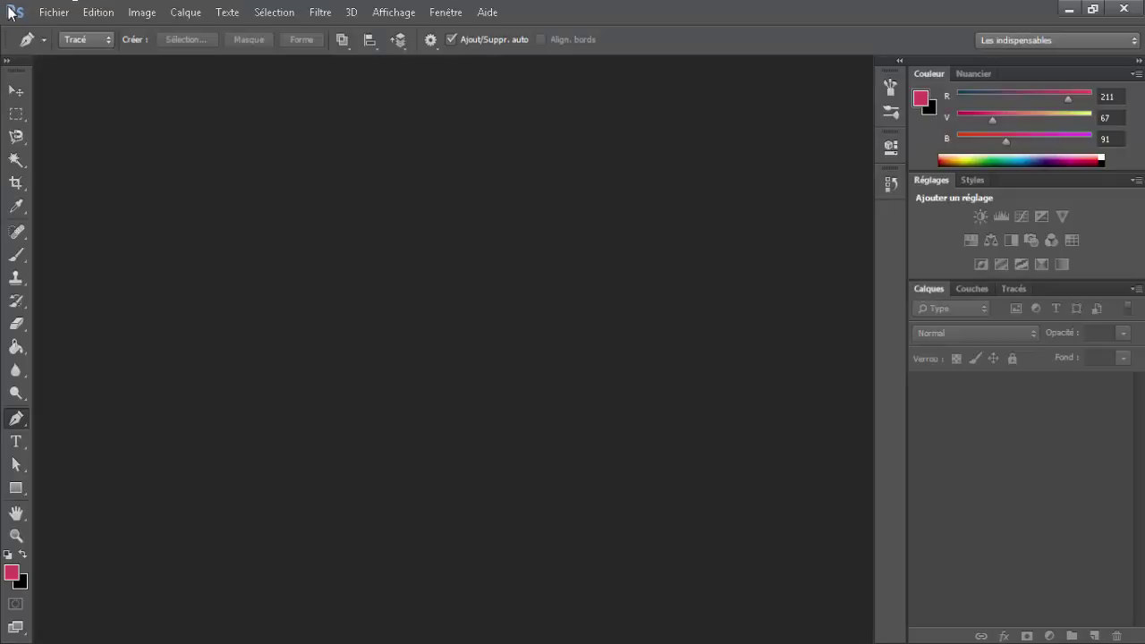
Create a new Photoshop document of 300 × 300 pixels at 300 pixels/inch, RGB 8-bit, with a transparent background.
left_click(54, 12)
left_click(85, 37)
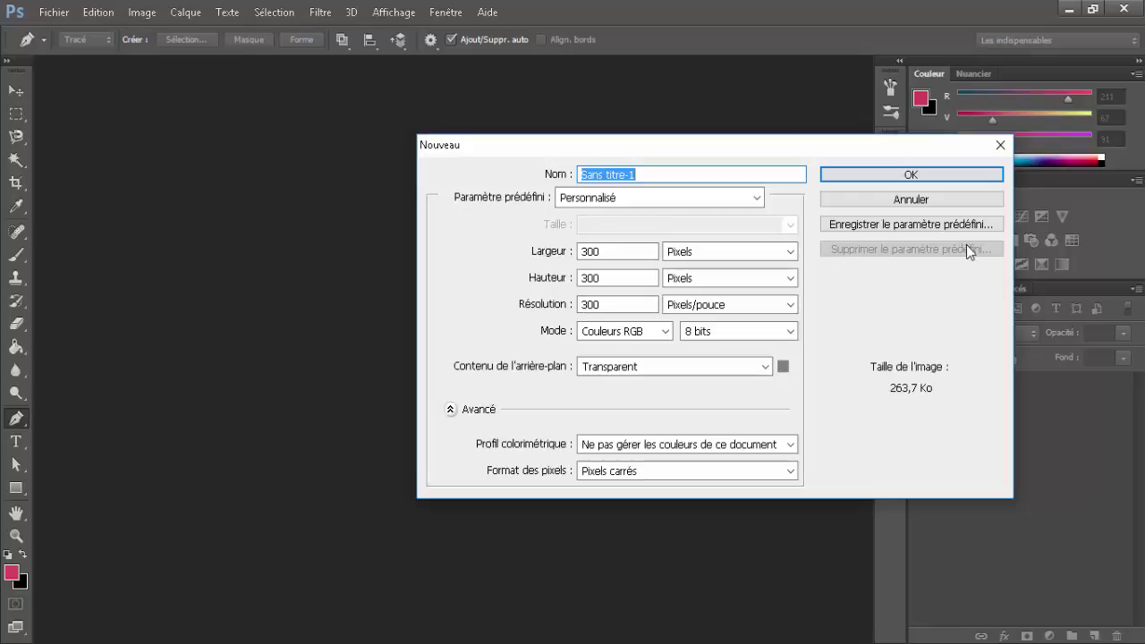
left_click(912, 173)
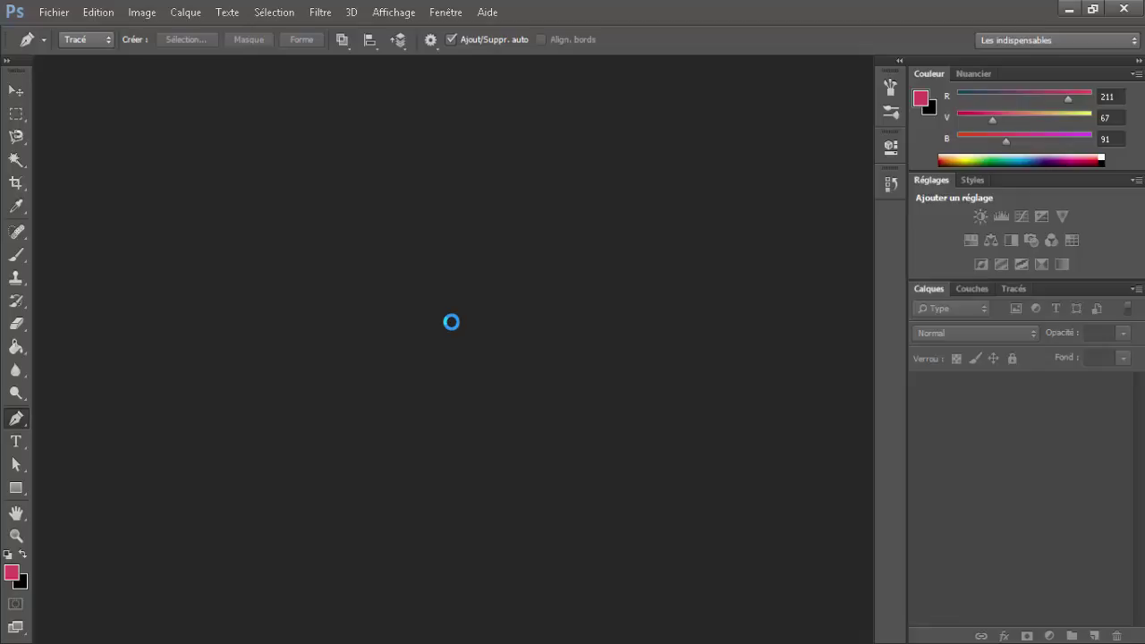
Place the render Astrea image from the desktop into the new document.
left_click(43, 13)
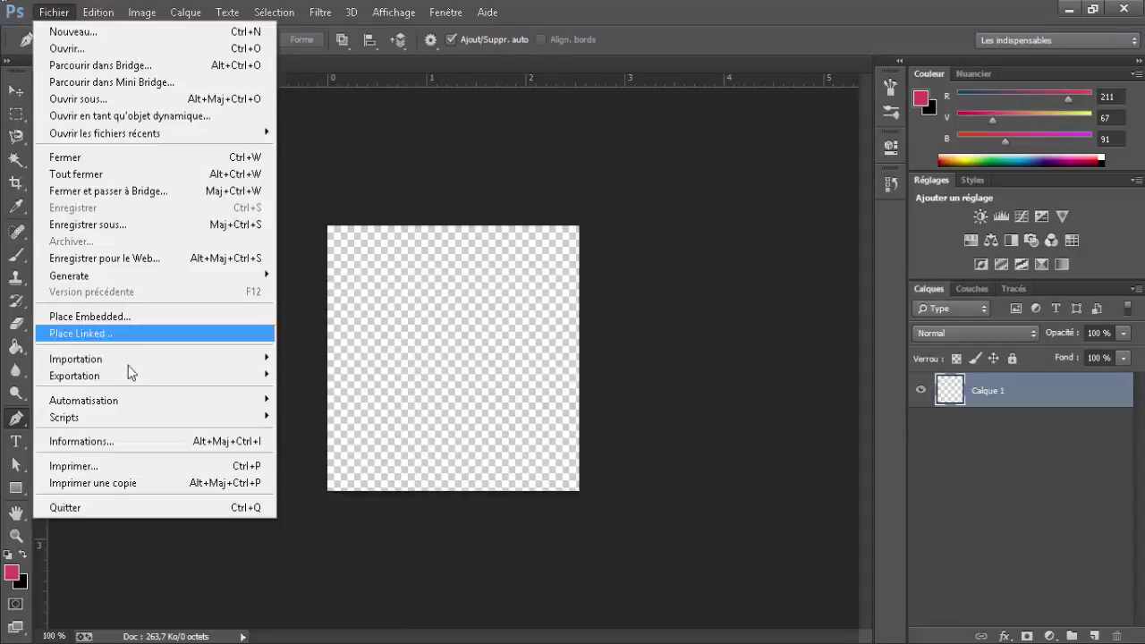
left_click(91, 333)
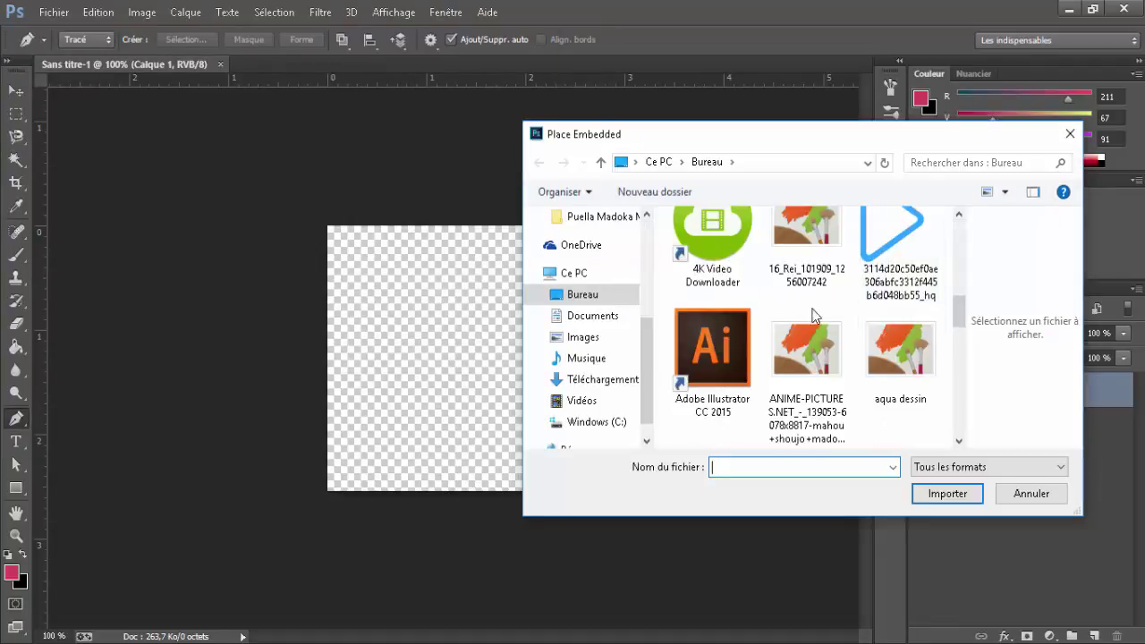
scroll(716, 345, "down", 3)
scroll(760, 299, "down", 2)
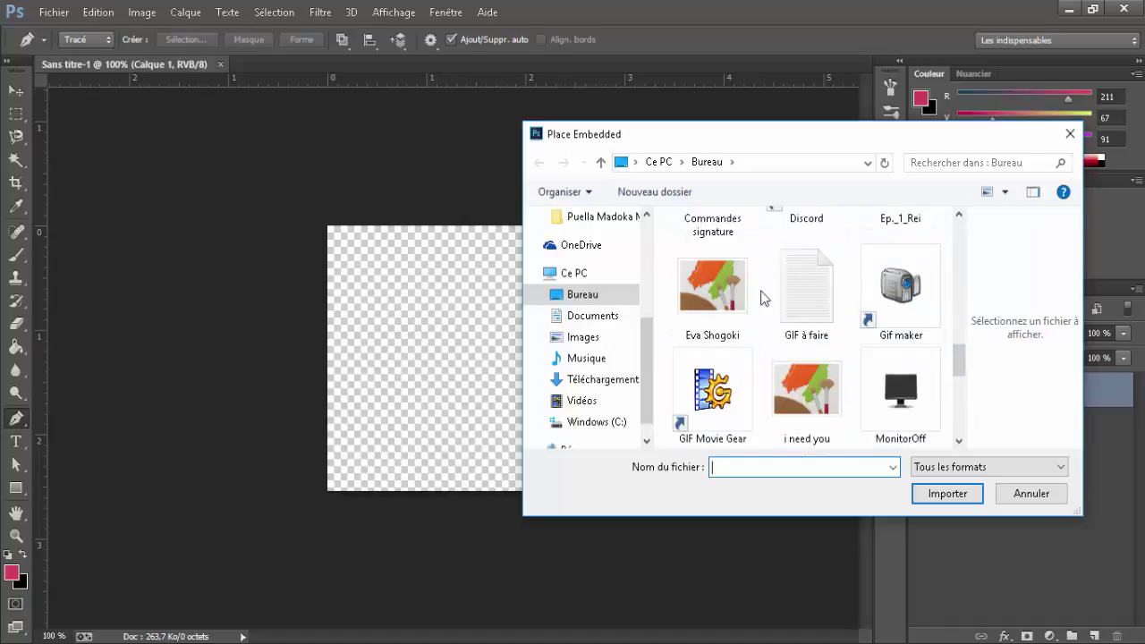
scroll(740, 317, "down", 4)
double_click(687, 271)
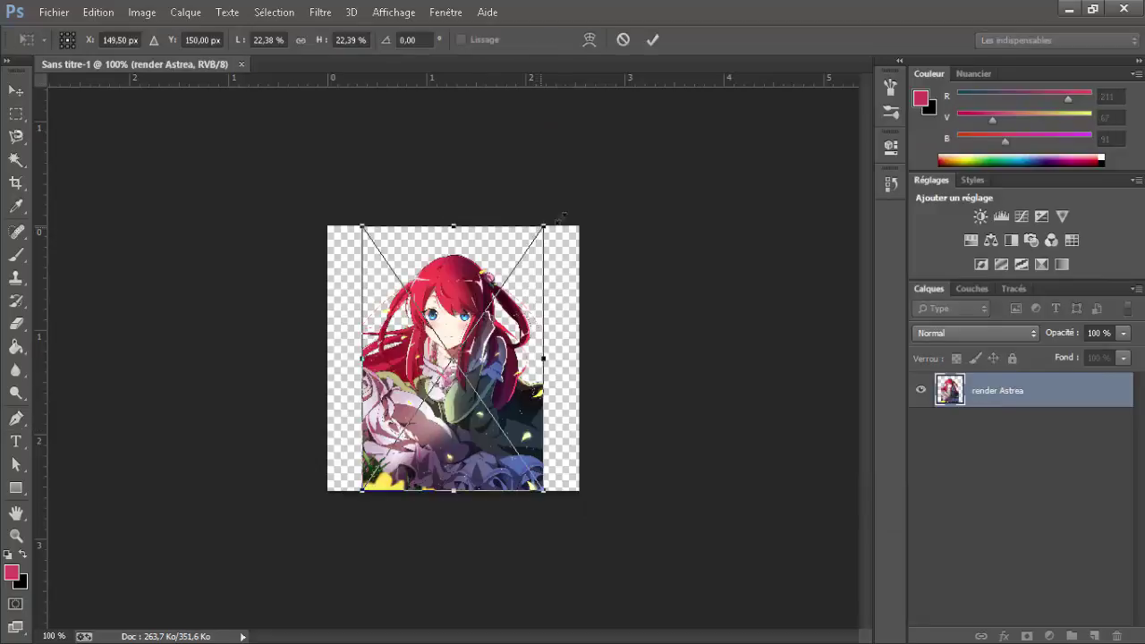
Enlarge the placed render to about 49% and position it so the character's head fills the canvas, then apply the transformation.
left_click_drag(557, 221, 684, 154)
left_click_drag(545, 335, 547, 392)
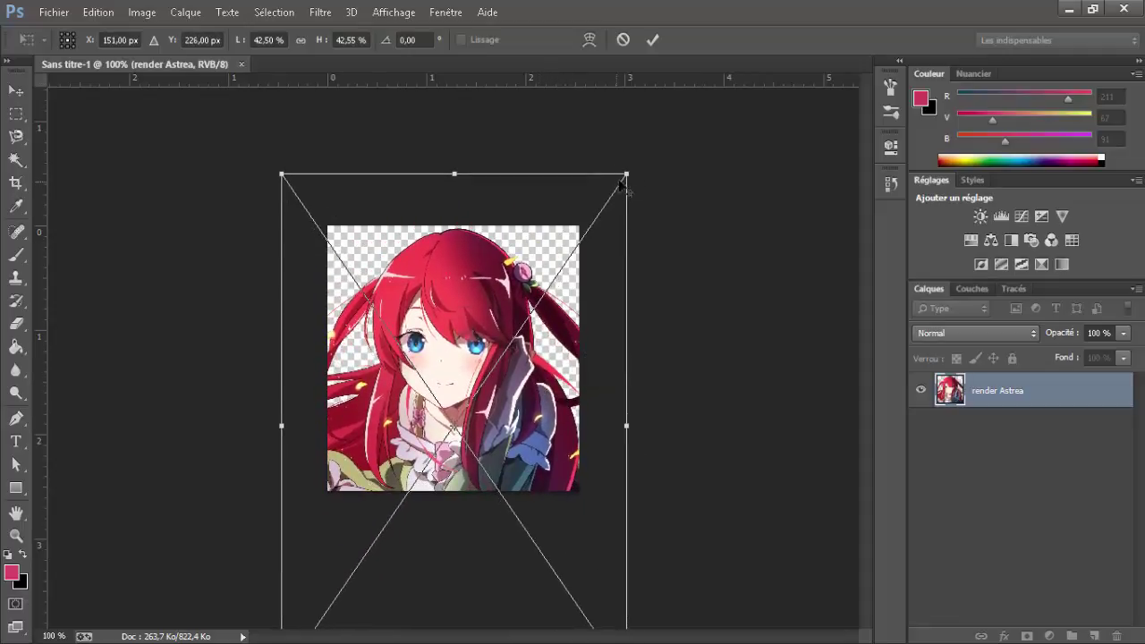
left_click_drag(622, 184, 710, 149)
left_click_drag(577, 370, 573, 387)
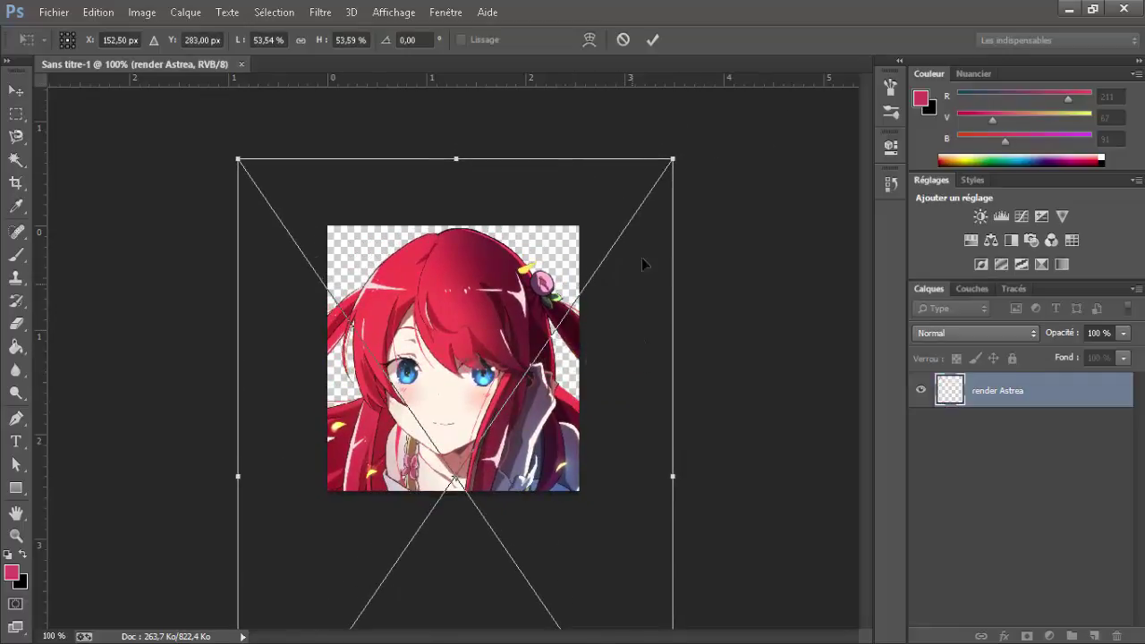
left_click_drag(672, 160, 655, 184)
left_click_drag(569, 444, 569, 426)
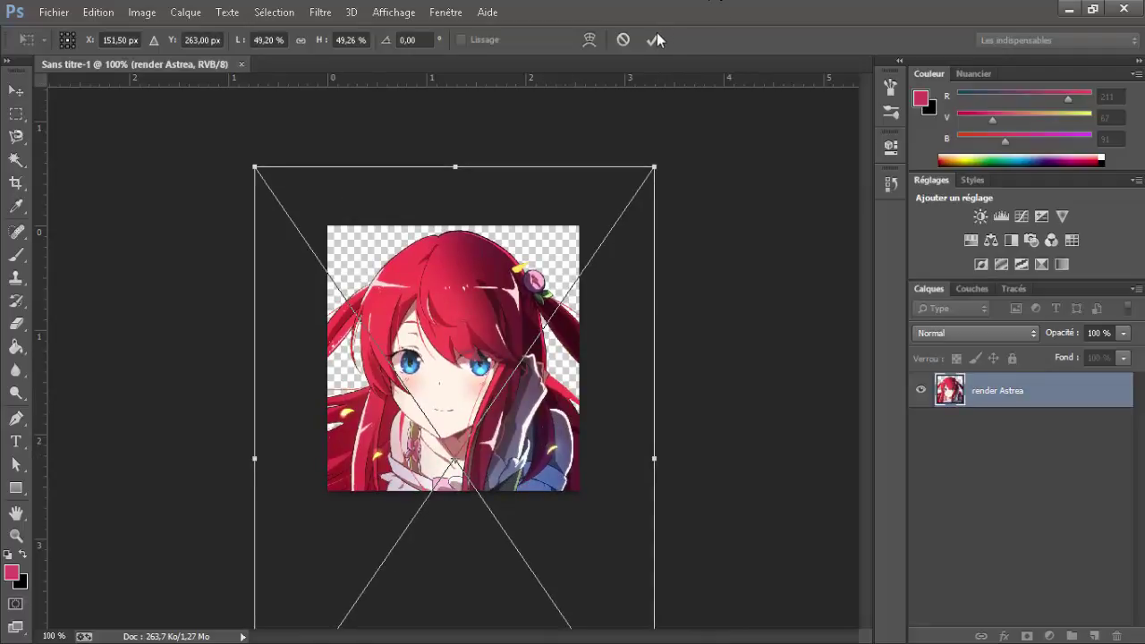
key("p")
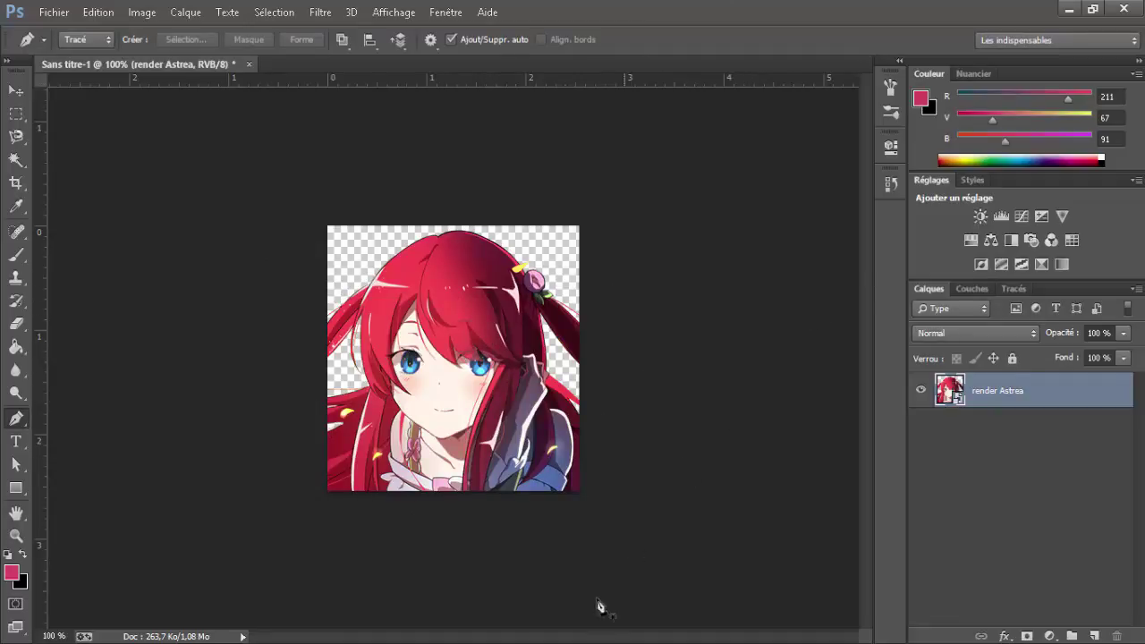
Switch to the Opera browser, open the downloaded 2 800x600 textures archive and extract its 1507 folder to the desktop.
left_click(564, 642)
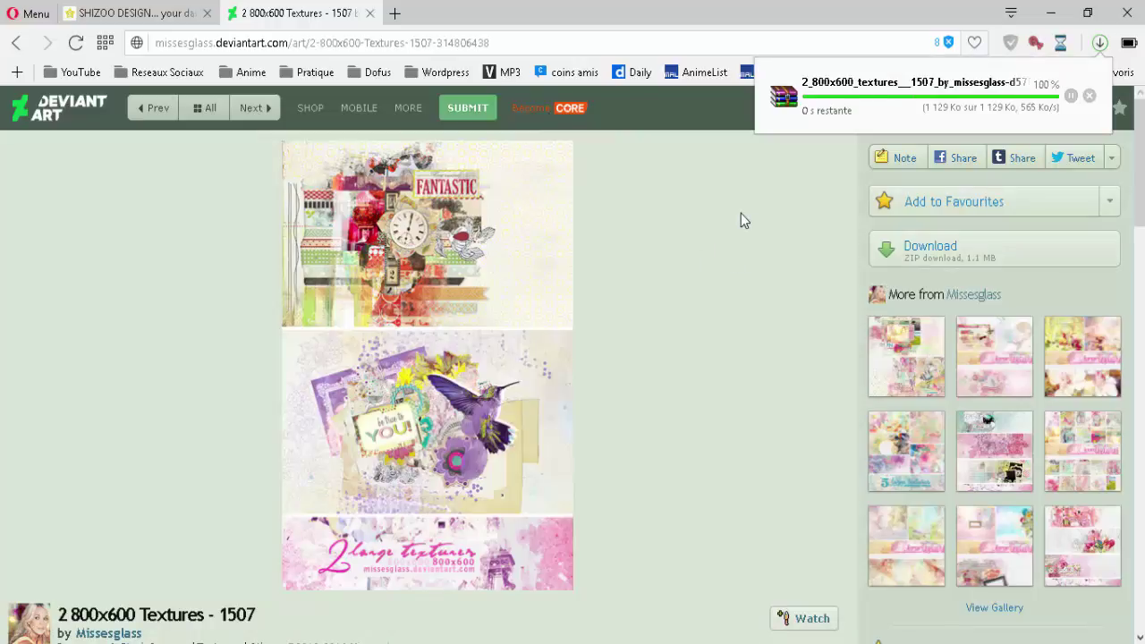
left_click(844, 111)
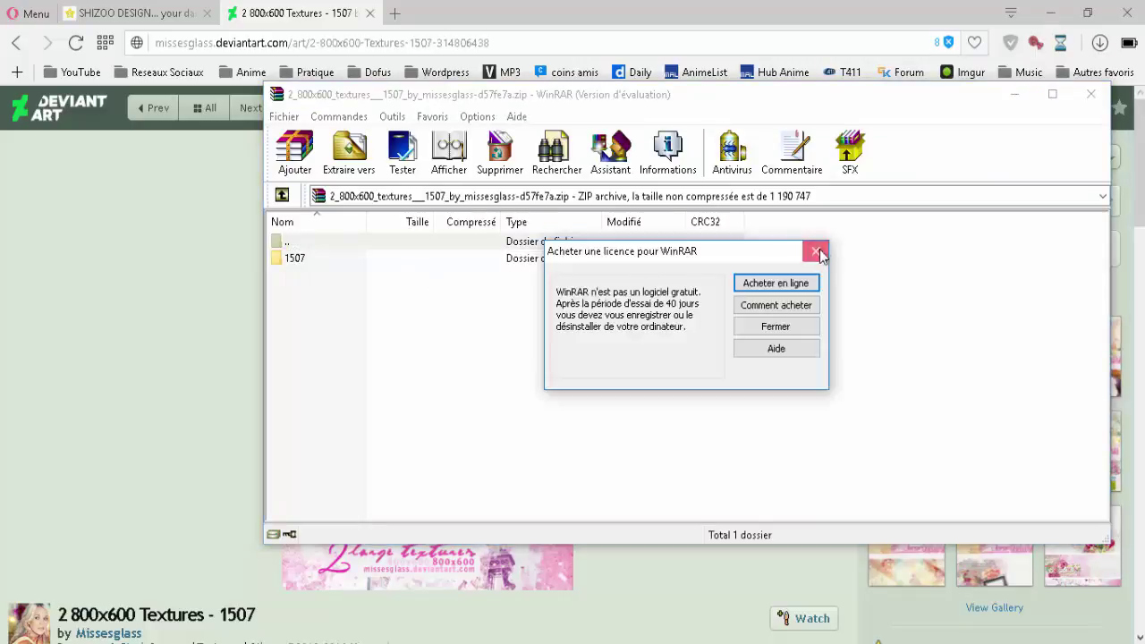
left_click(817, 251)
left_click(356, 261)
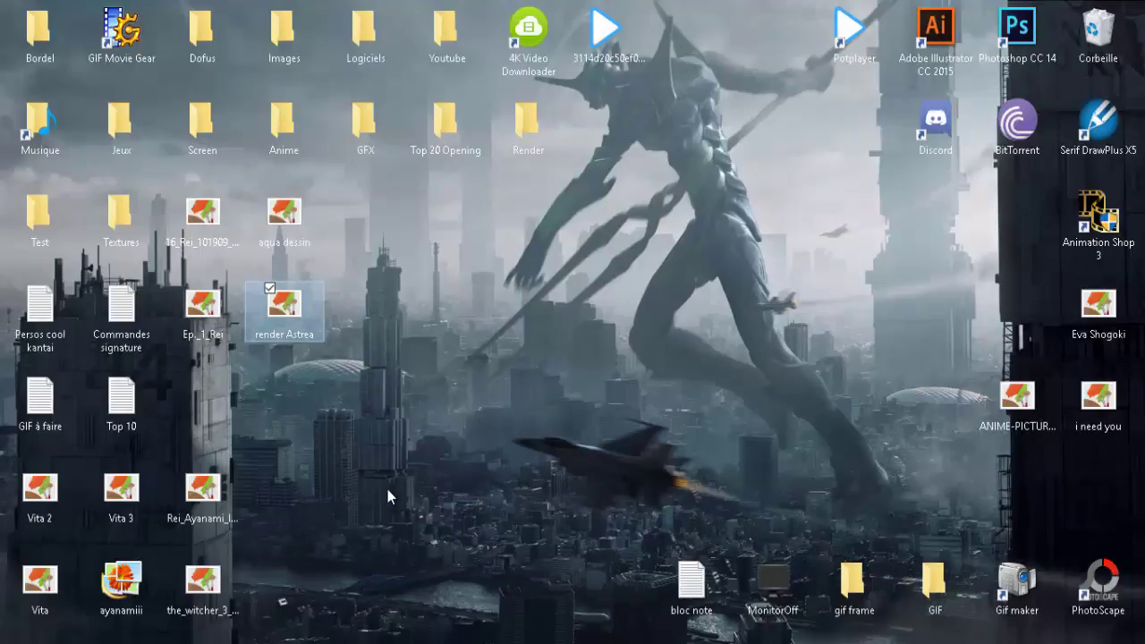
Open the extracted 1507 folder and view textures 01 and 02.
key("Return")
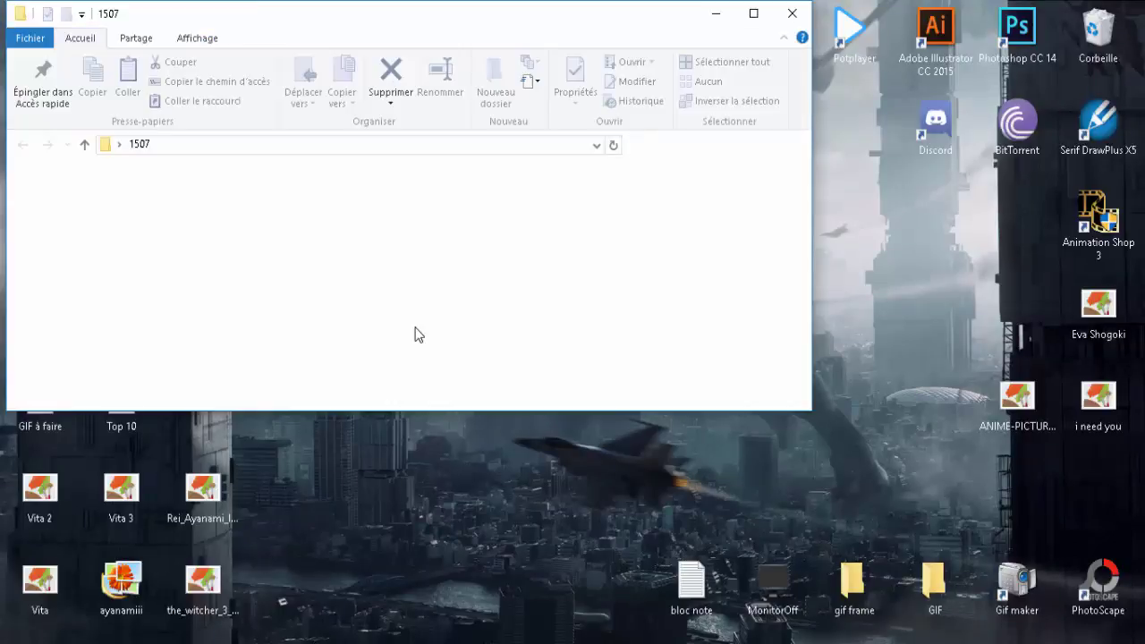
left_click(197, 212)
double_click(197, 212)
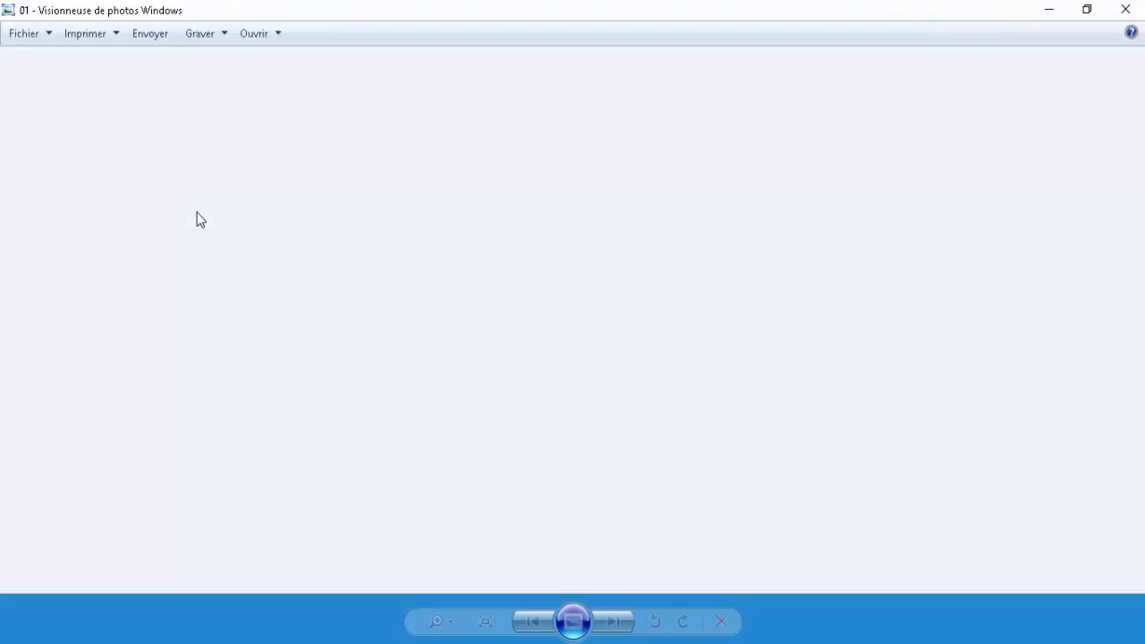
key("Right")
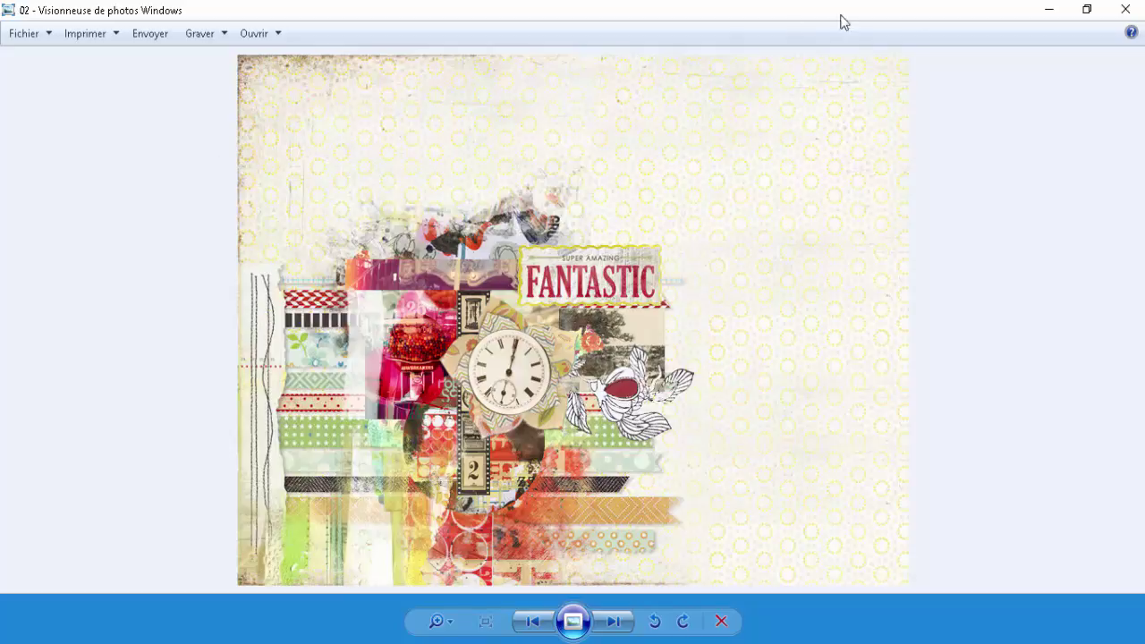
left_click(1126, 9)
Return to Photoshop and sample the character's bright red hair as the foreground color, RGB 249, 69, 80.
left_click(675, 636)
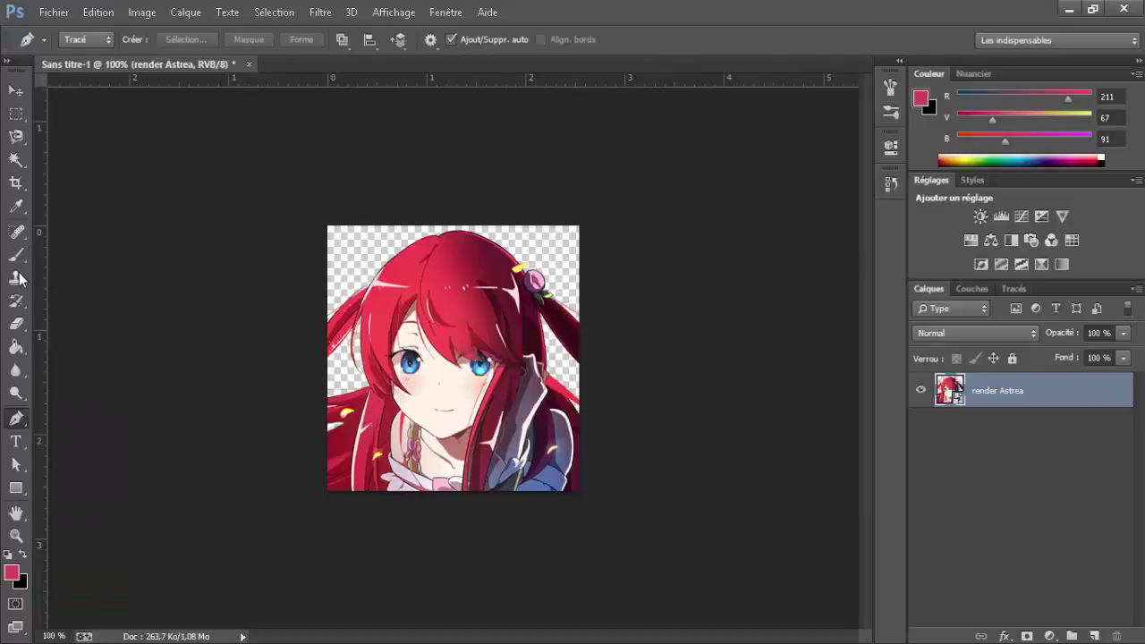
left_click(16, 206)
left_click(417, 260)
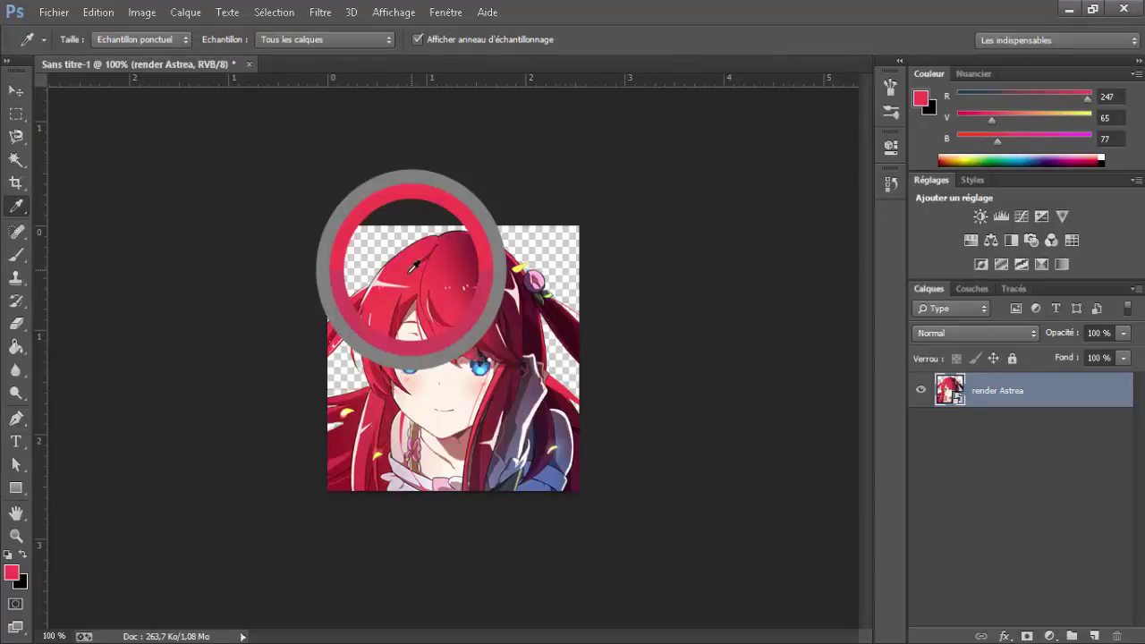
left_click_drag(383, 337, 381, 313)
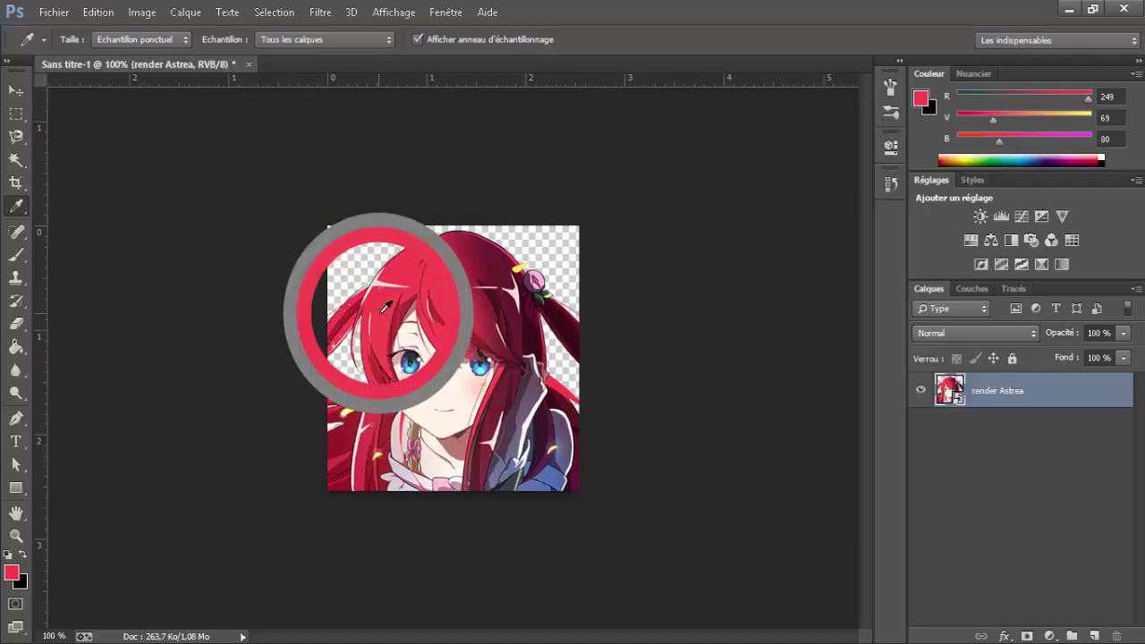
left_click(43, 14)
left_click(143, 317)
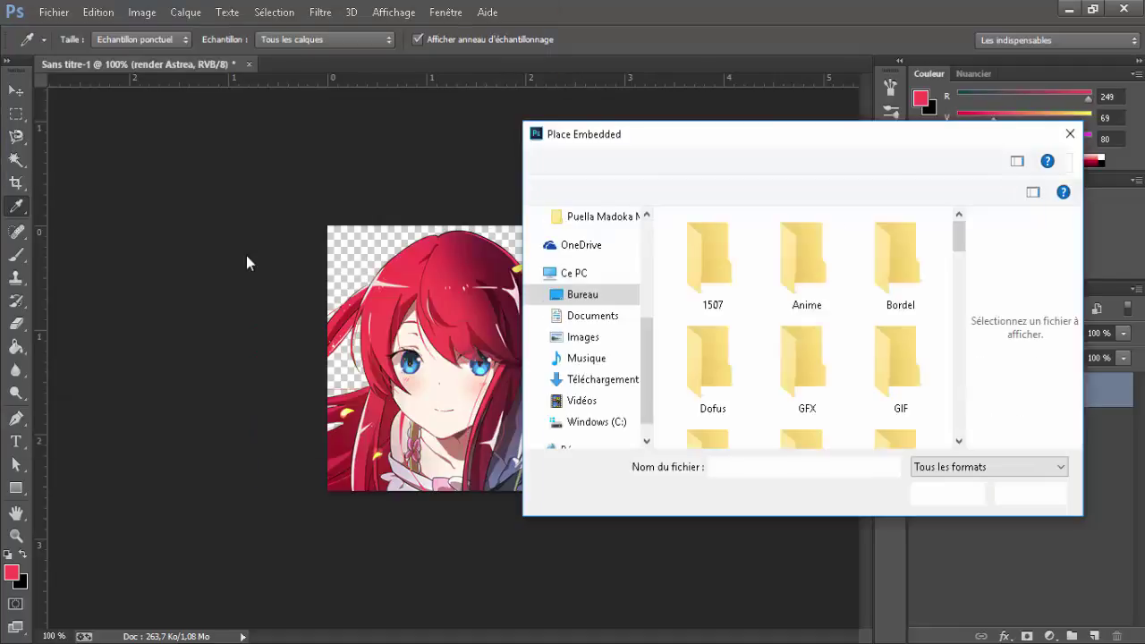
key("Escape")
Rasterize the render Astrea smart object layer.
right_click(1045, 407)
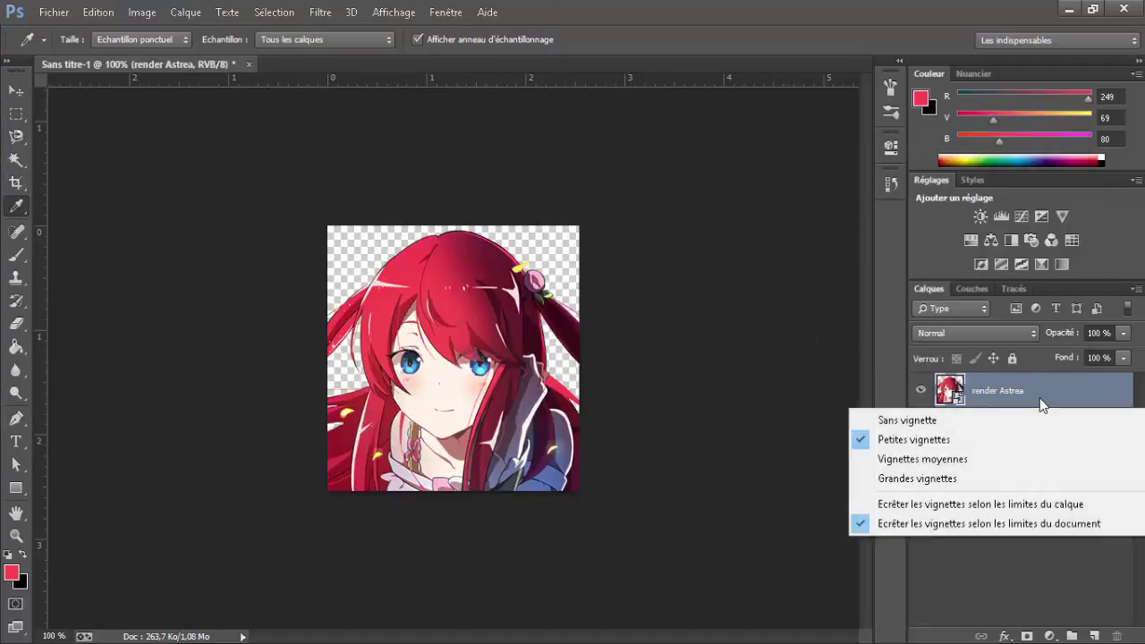
right_click(1038, 391)
left_click(626, 259)
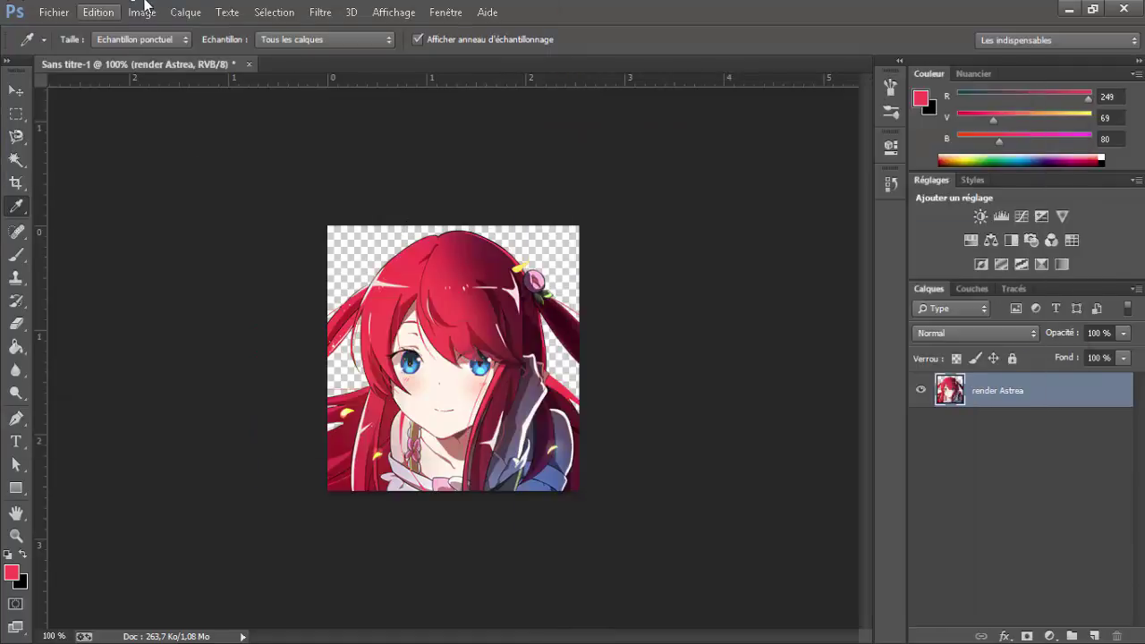
Place texture 01 from the desktop's 1507 folder, scaled to about 22%, so its flowers and "YOU!" label cover the canvas.
left_click(54, 12)
left_click(290, 335)
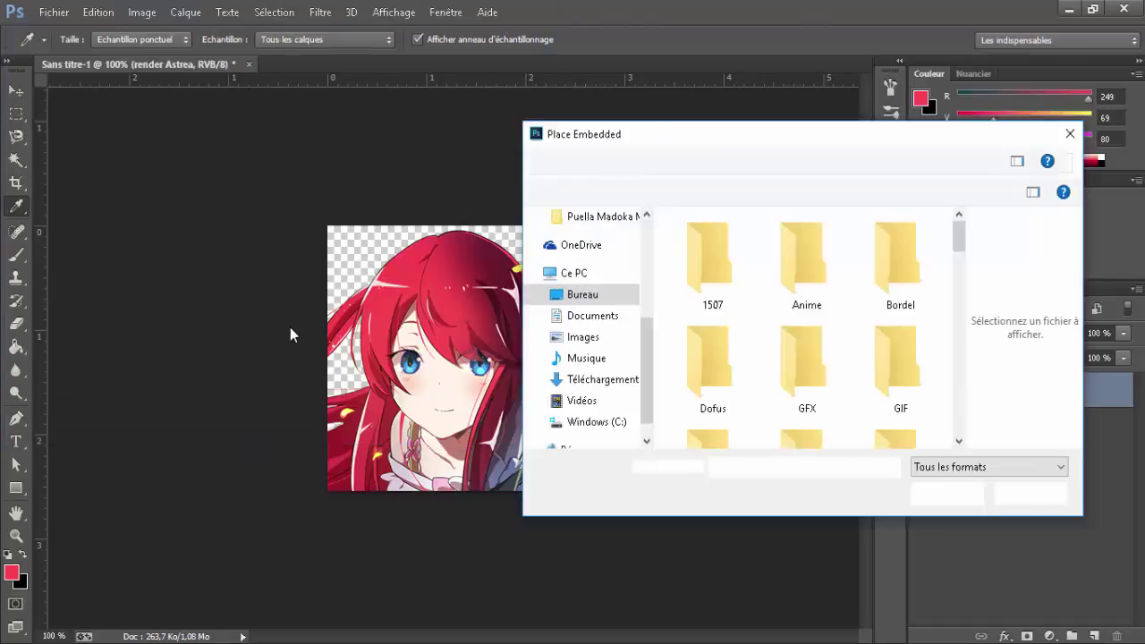
double_click(705, 269)
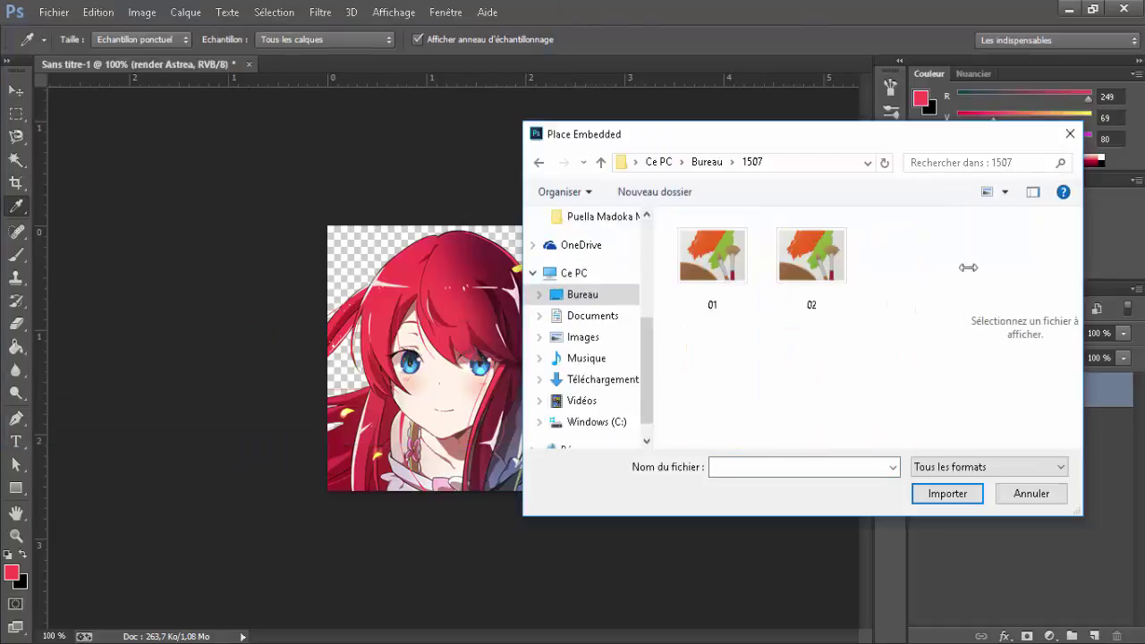
double_click(734, 287)
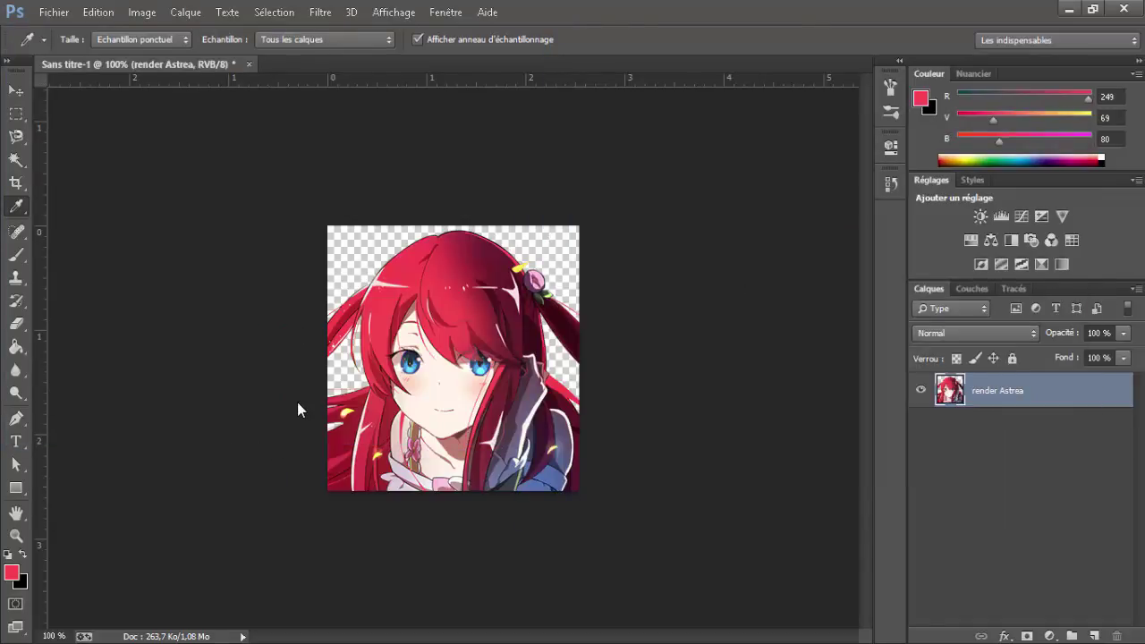
left_click_drag(586, 265, 760, 117)
left_click_drag(559, 349, 511, 237)
mouse_move(376, 313)
left_mouse_down()
mouse_move(367, 294)
mouse_move(371, 307)
left_mouse_up()
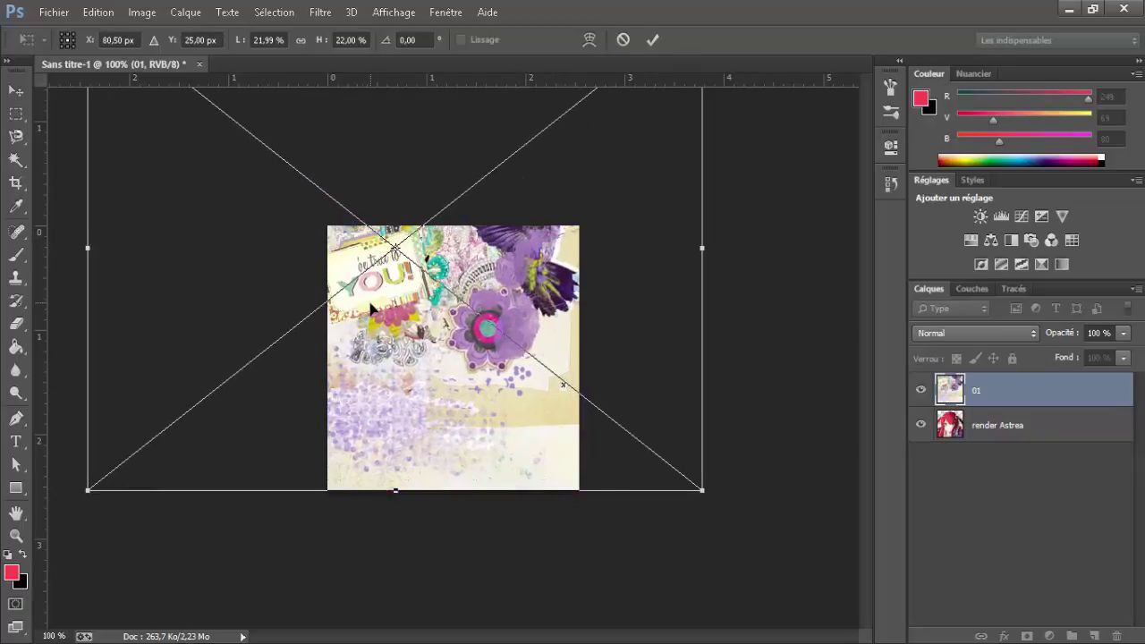
left_click(651, 41)
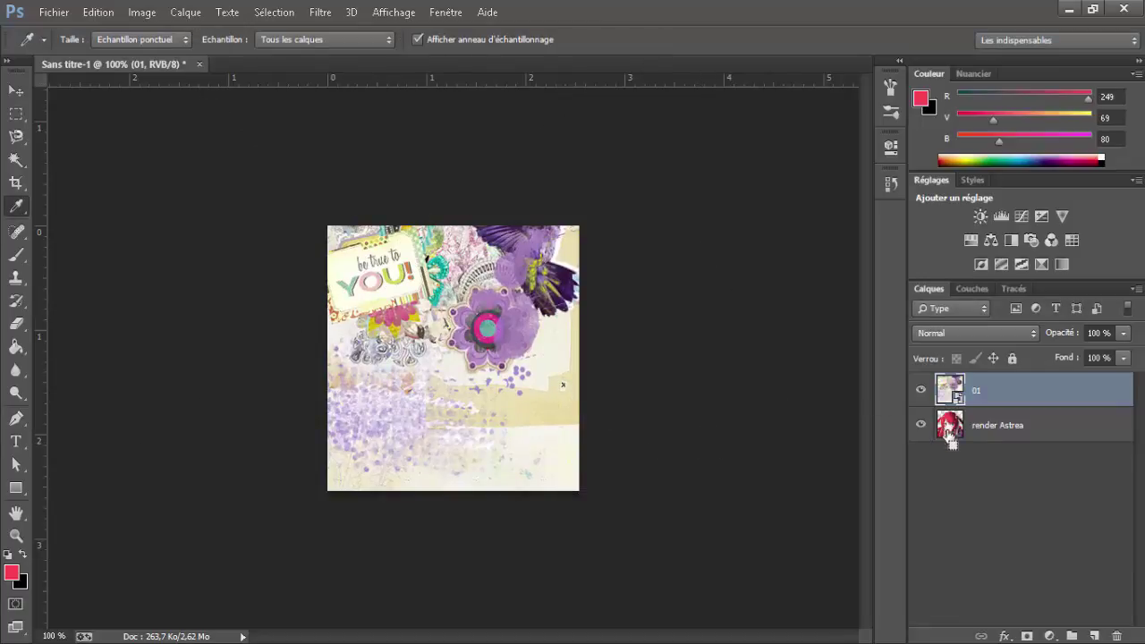
Load the render Astrea layer's outline as a selection and set layer 01's blend mode to Eclaircir.
left_click(937, 492)
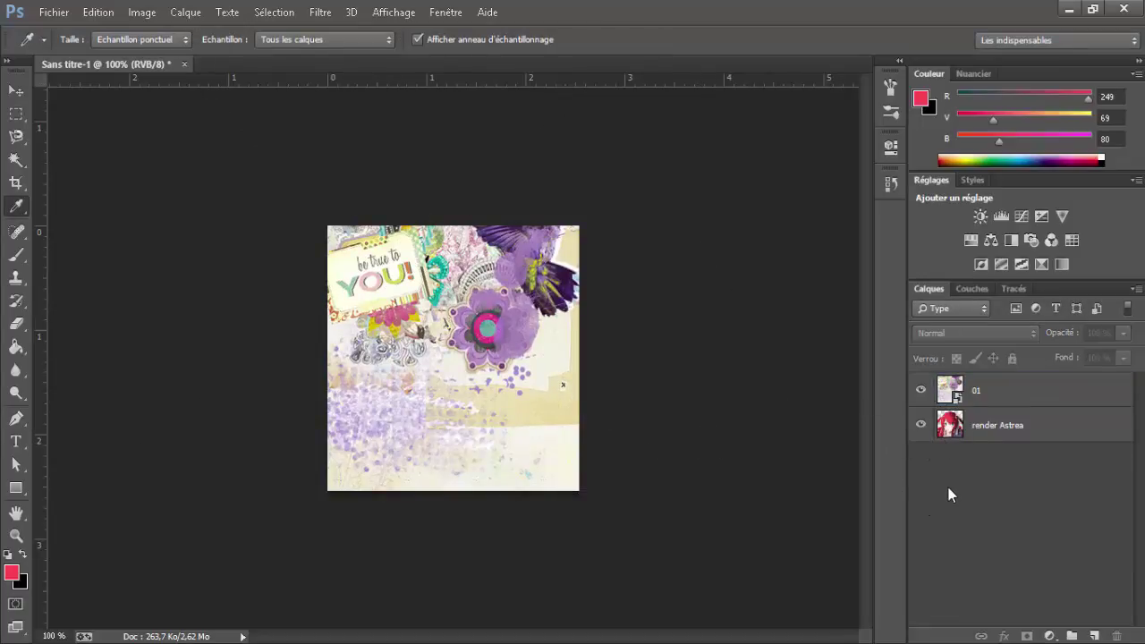
left_click(950, 426, "ctrl")
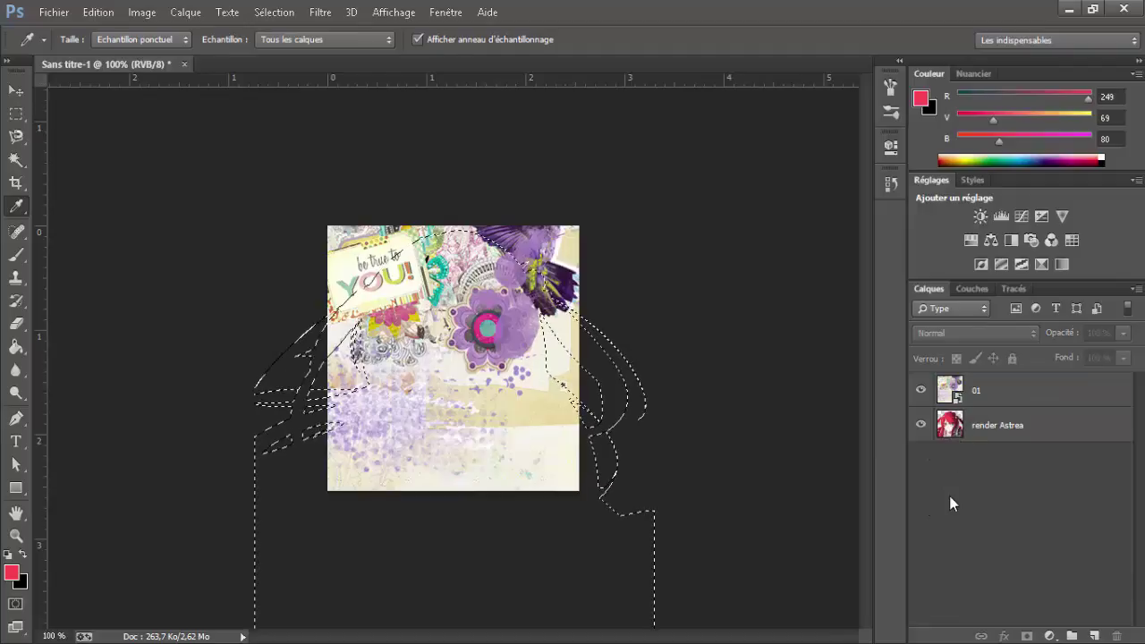
left_click(1074, 394)
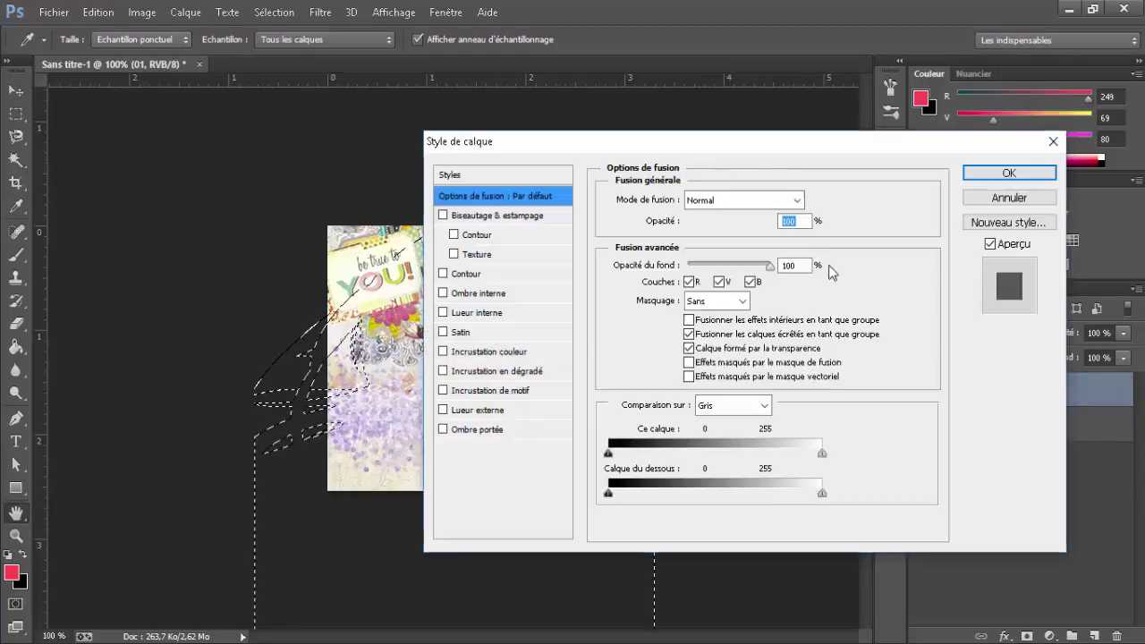
left_click_drag(734, 146, 907, 123)
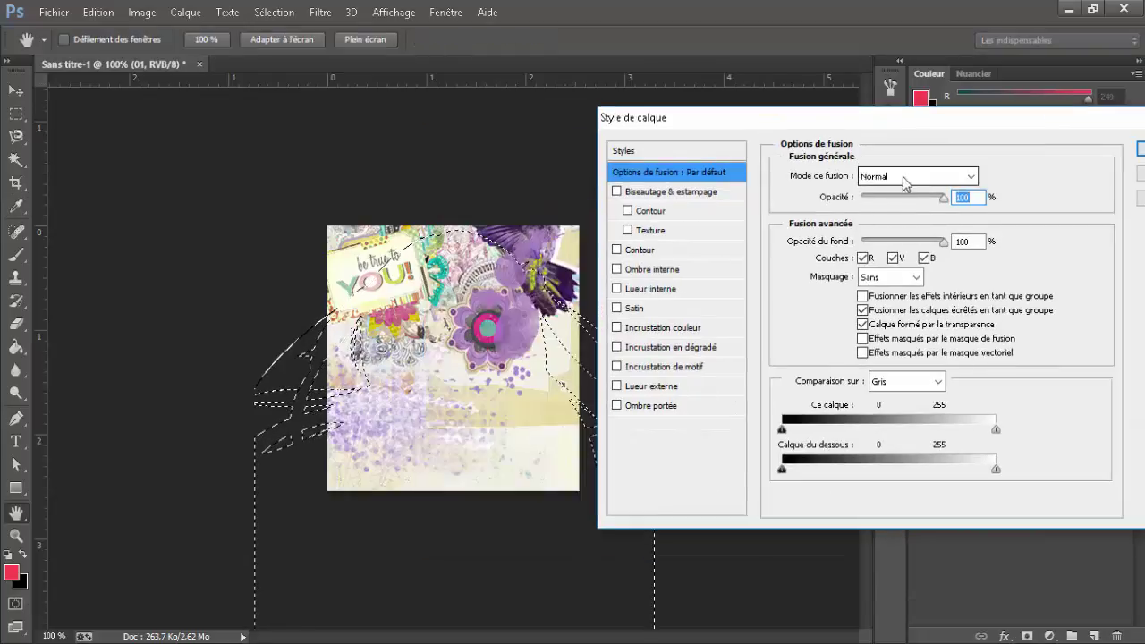
left_click(906, 177)
left_click(903, 378)
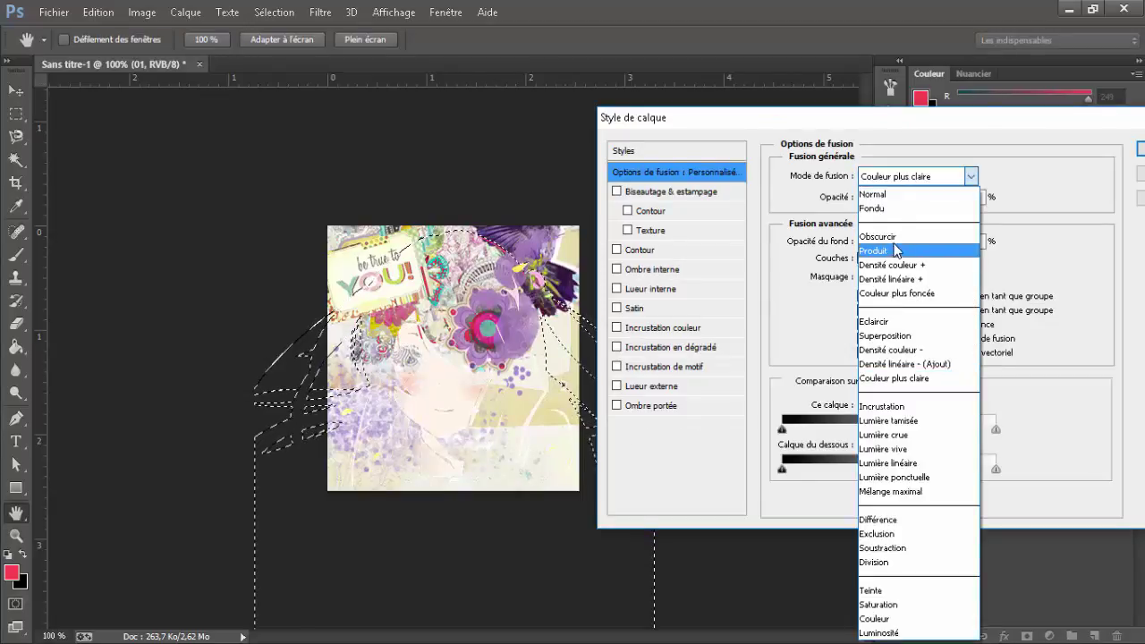
left_click(881, 322)
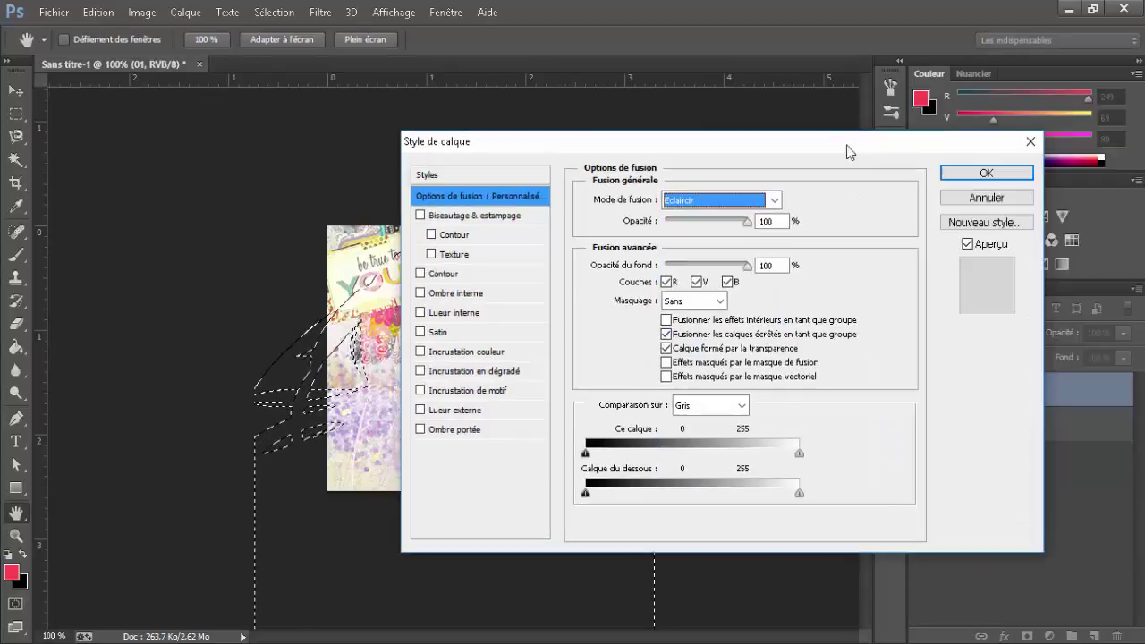
left_click(966, 167)
Rasterize layer 01, delete the selected character-shaped area from it, and deselect.
key("Delete")
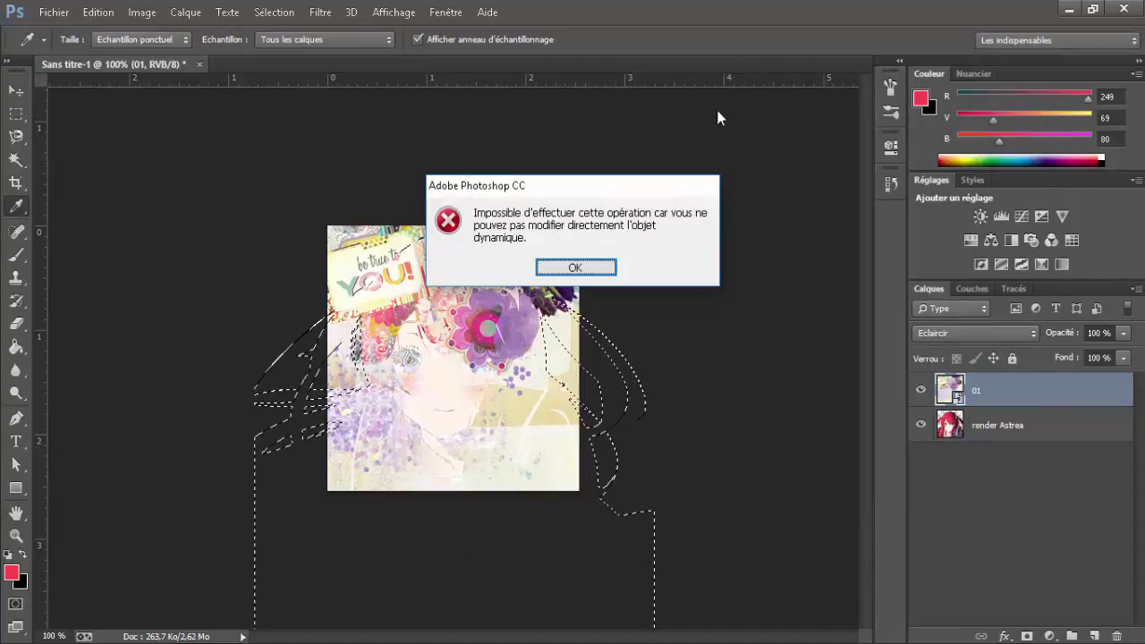
key("Return")
right_click(1074, 391)
left_click(669, 266)
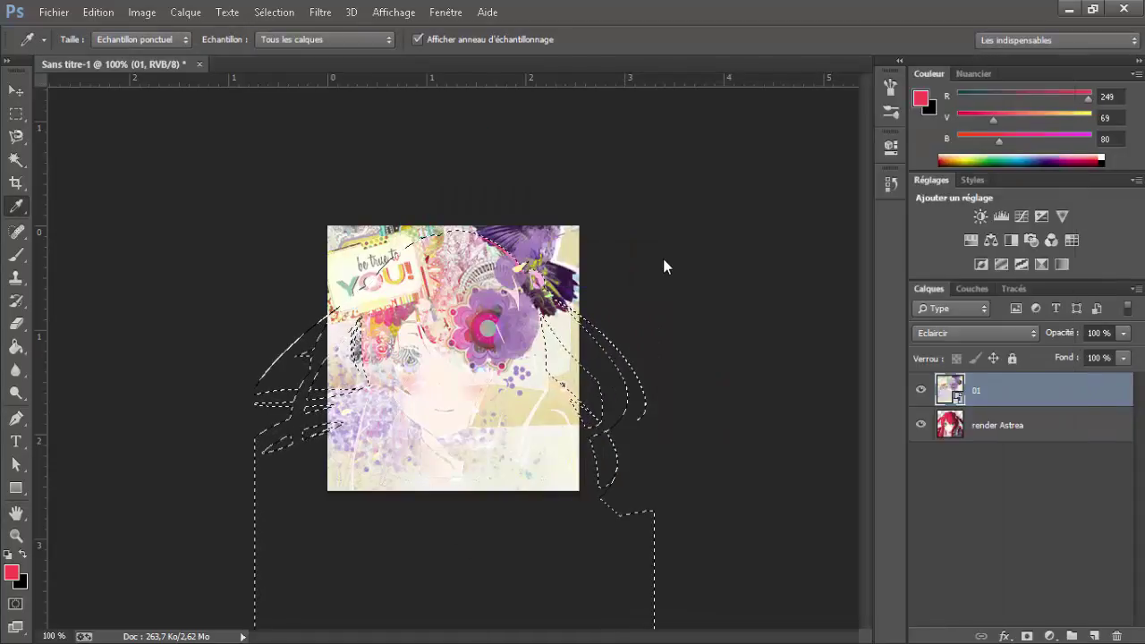
key("Delete")
key("ctrl+d")
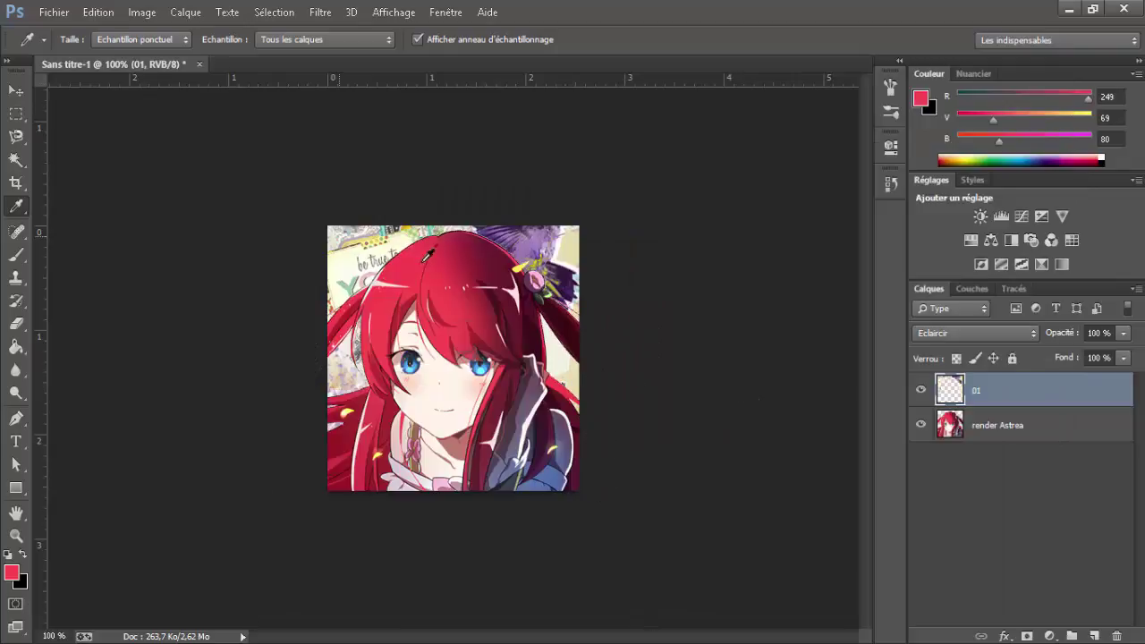
key("ctrl+u")
left_click(976, 320)
left_click(977, 320)
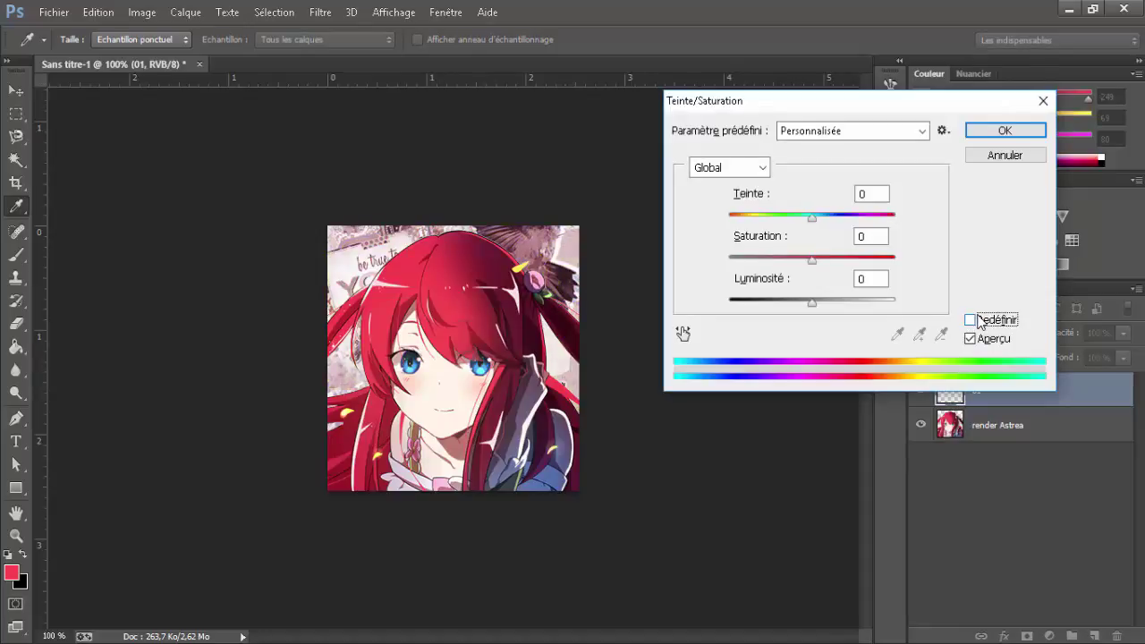
key("Escape")
Place texture 02 from the 1507 folder, scale it to about 19%, and shift it so the clock sits near the canvas's right edge.
left_click(54, 11)
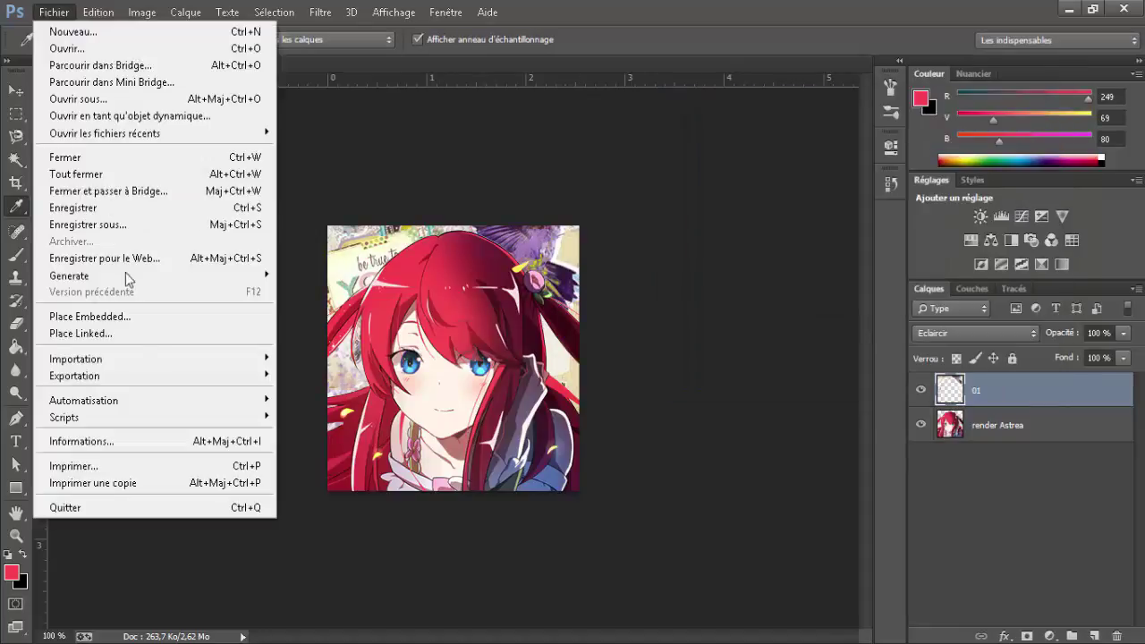
left_click(125, 316)
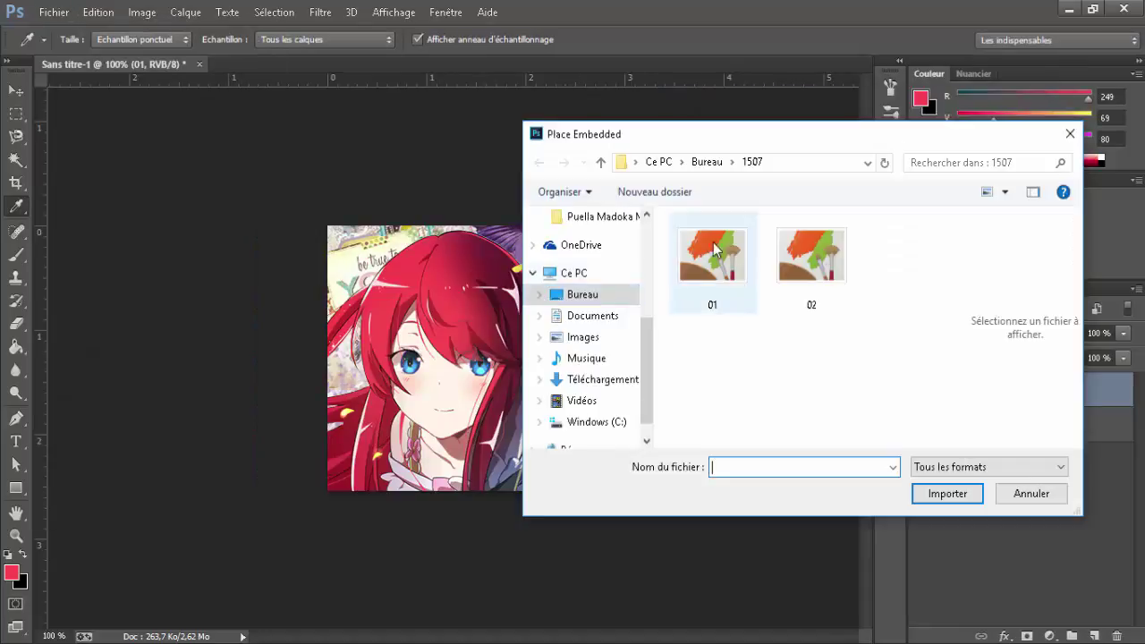
double_click(818, 289)
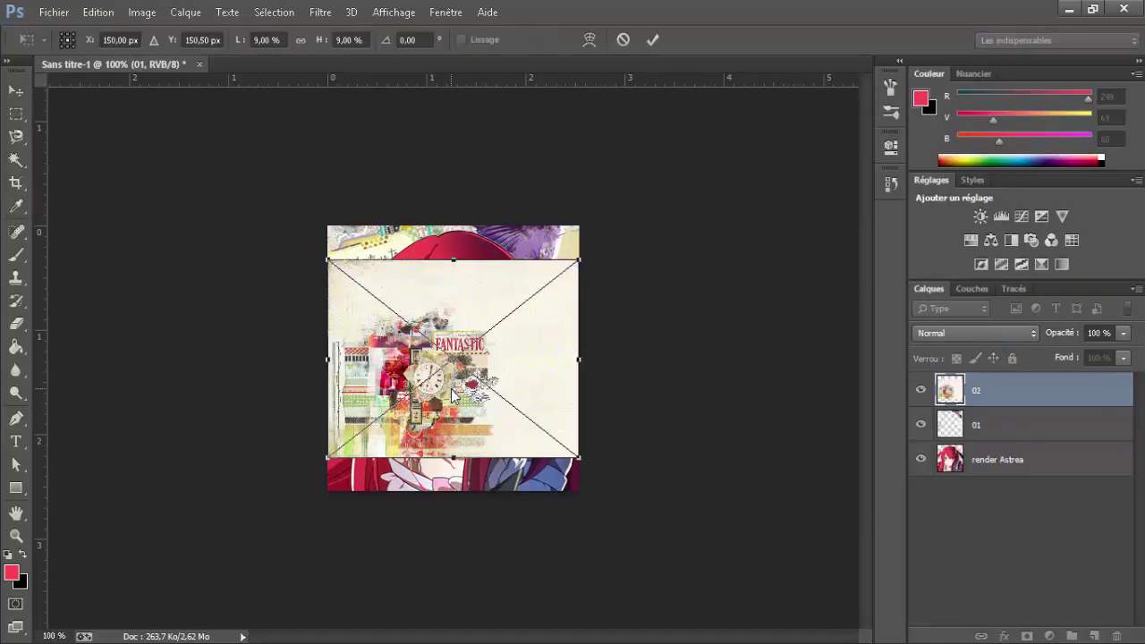
left_click_drag(578, 261, 742, 146)
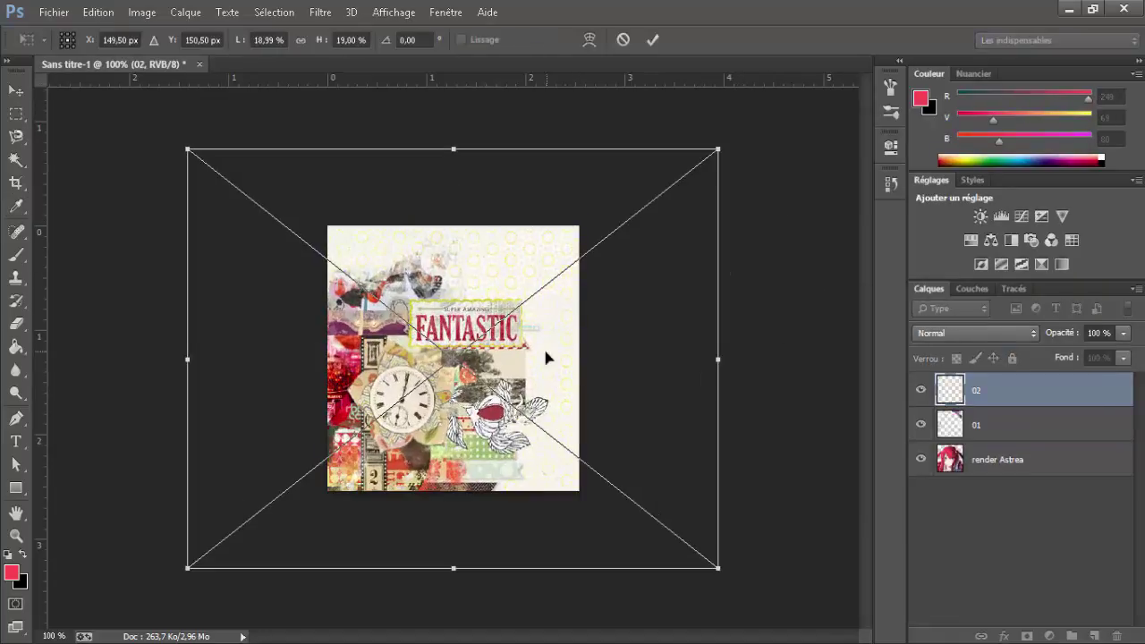
left_click_drag(550, 358, 688, 343)
left_click(655, 40)
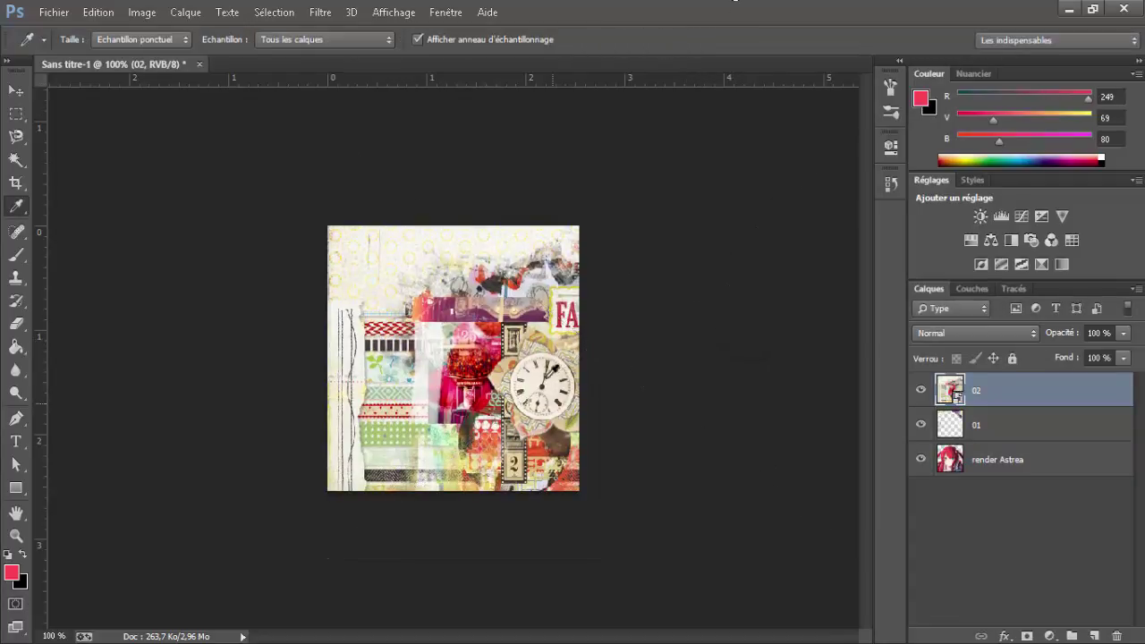
Load the render Astrea layer's outline as a selection and rasterize layer 02.
left_click(952, 465, "ctrl")
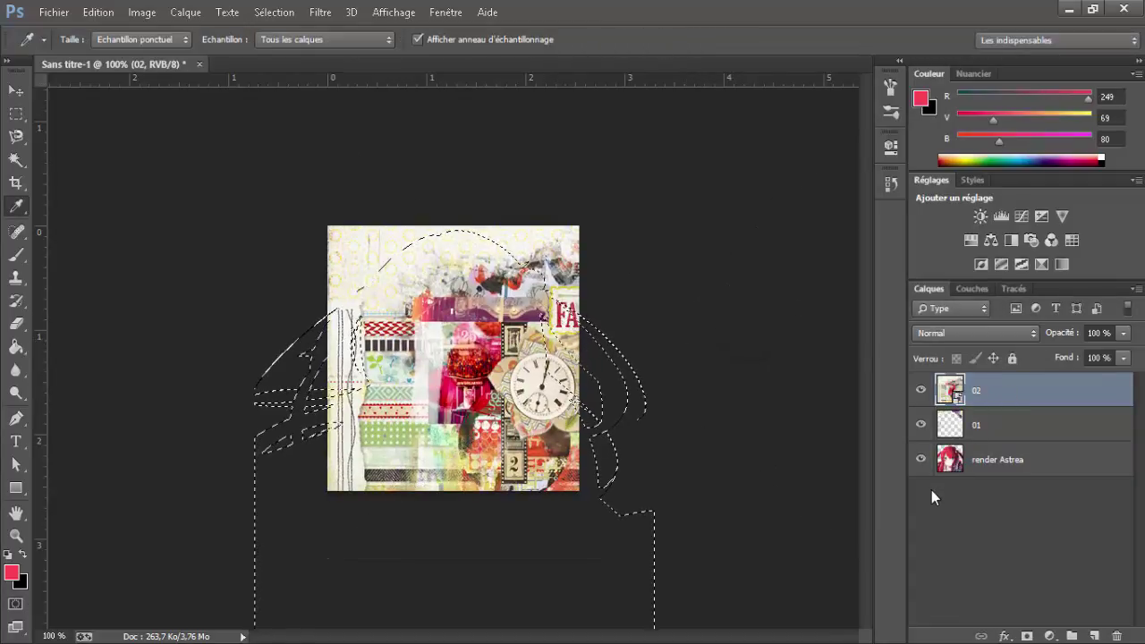
right_click(1016, 402)
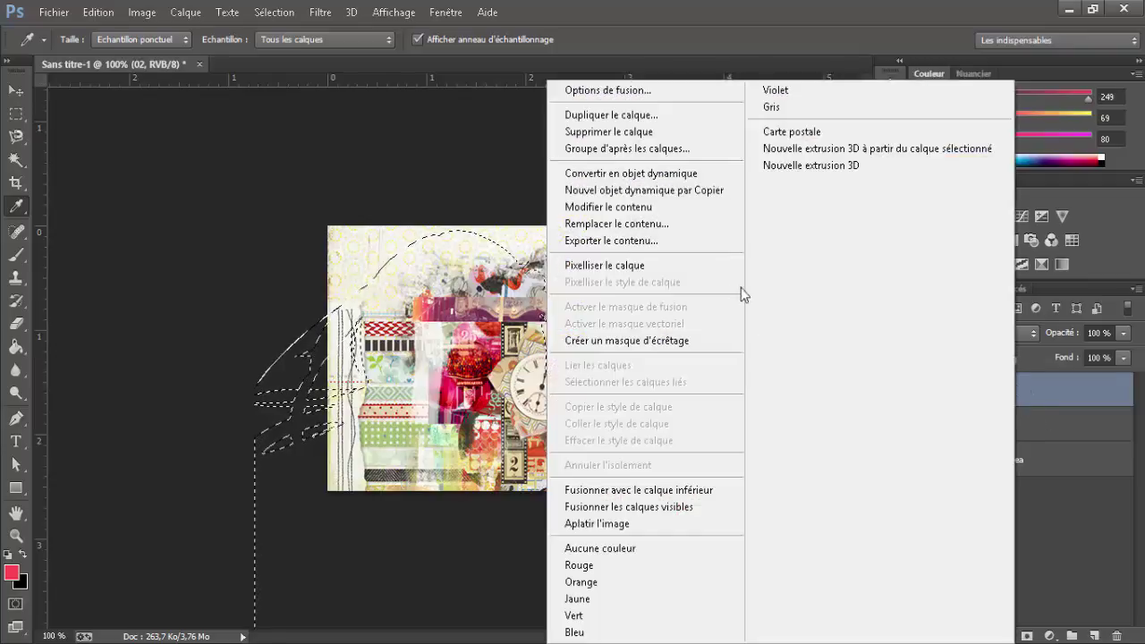
left_click(715, 270)
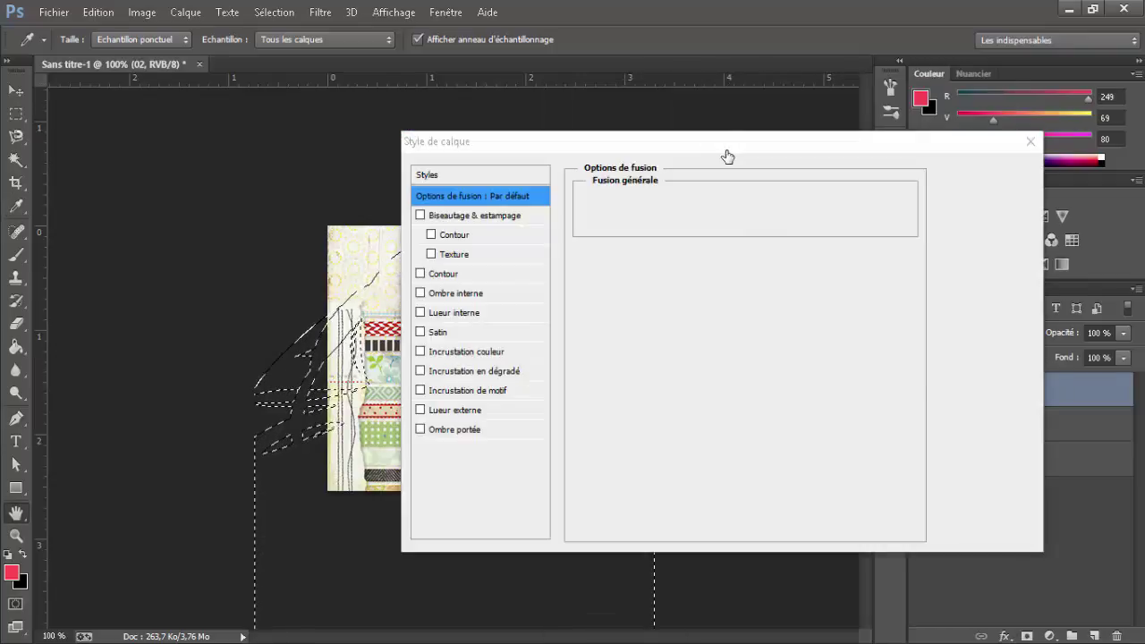
Set layer 02's blend mode to Couleur plus foncée and remove the selected character-shaped area from it.
left_click_drag(724, 143, 978, 143)
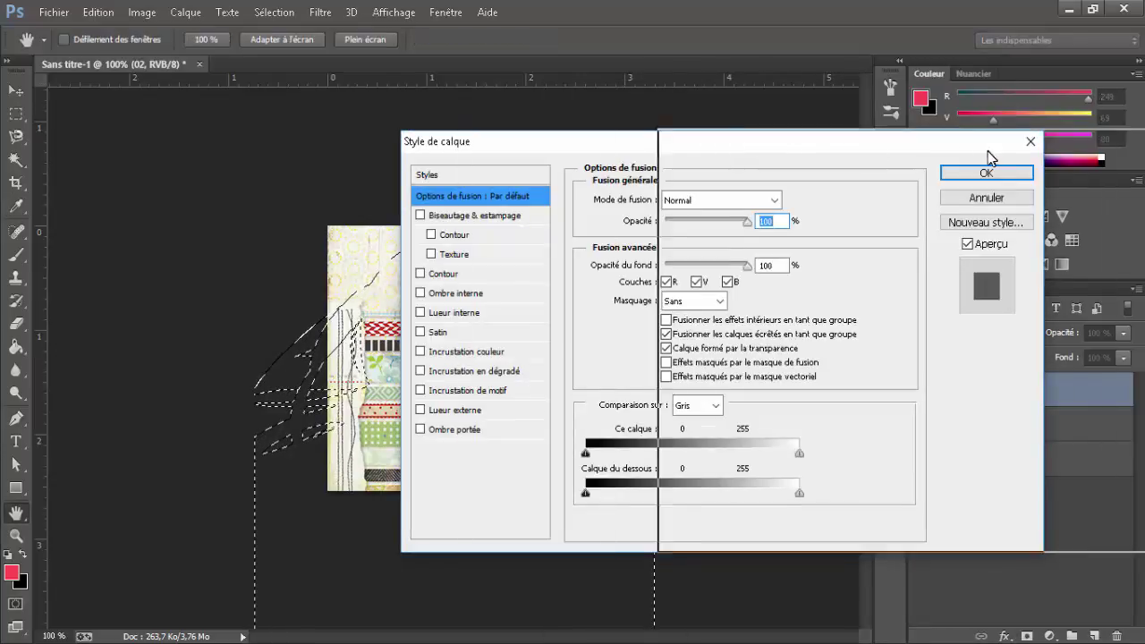
left_click(966, 199)
left_click(956, 400)
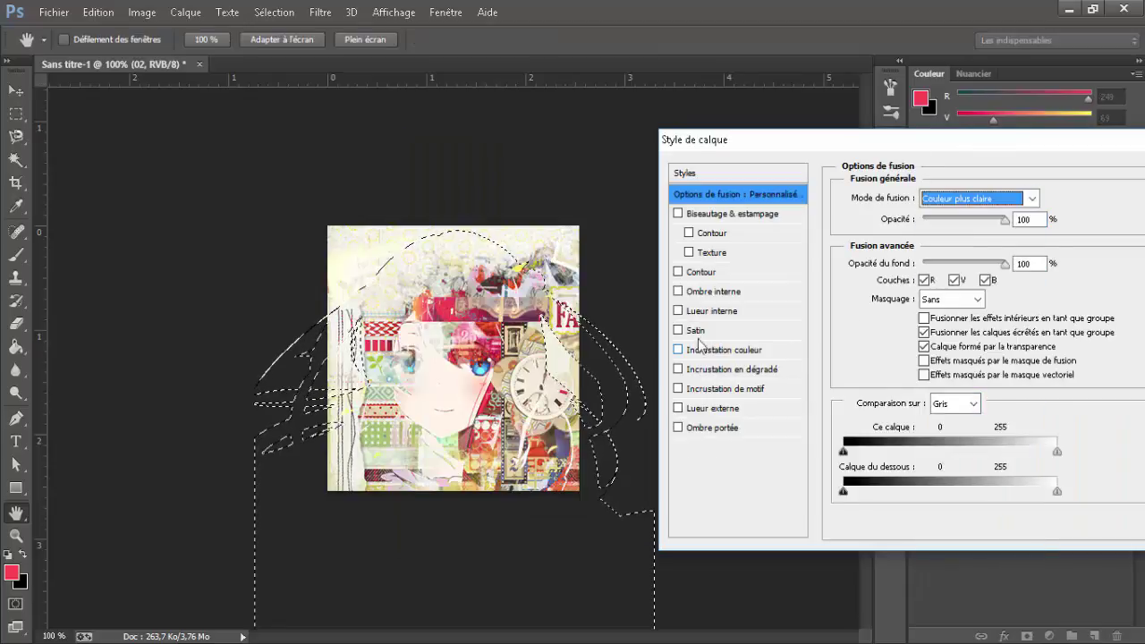
left_click(967, 199)
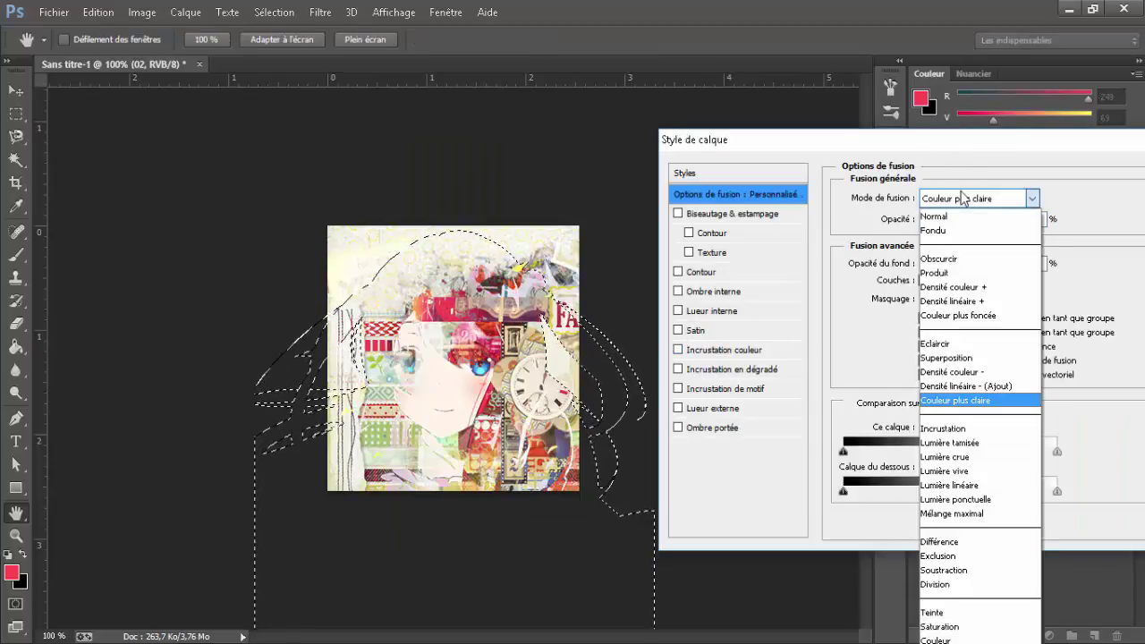
left_click(973, 302)
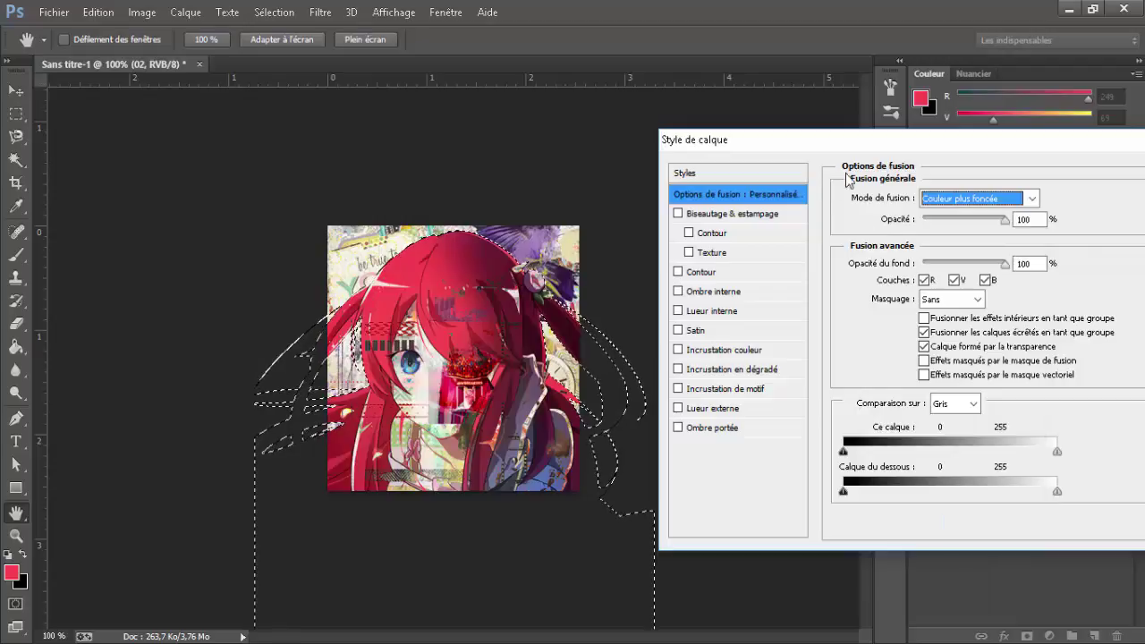
left_click_drag(808, 132, 725, 123)
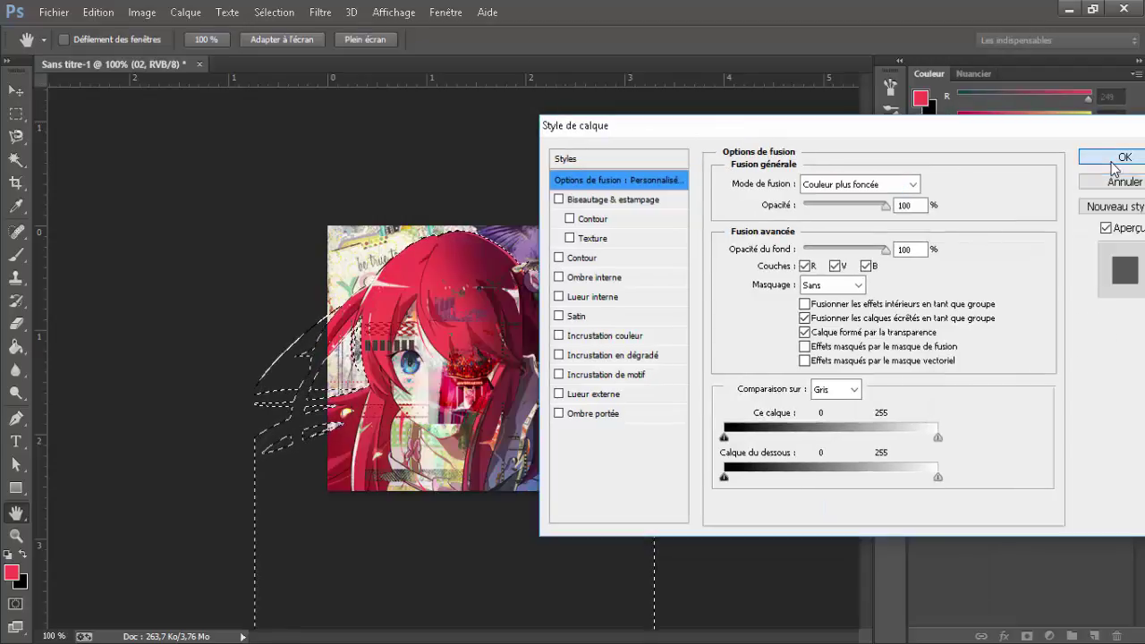
left_click(1120, 157)
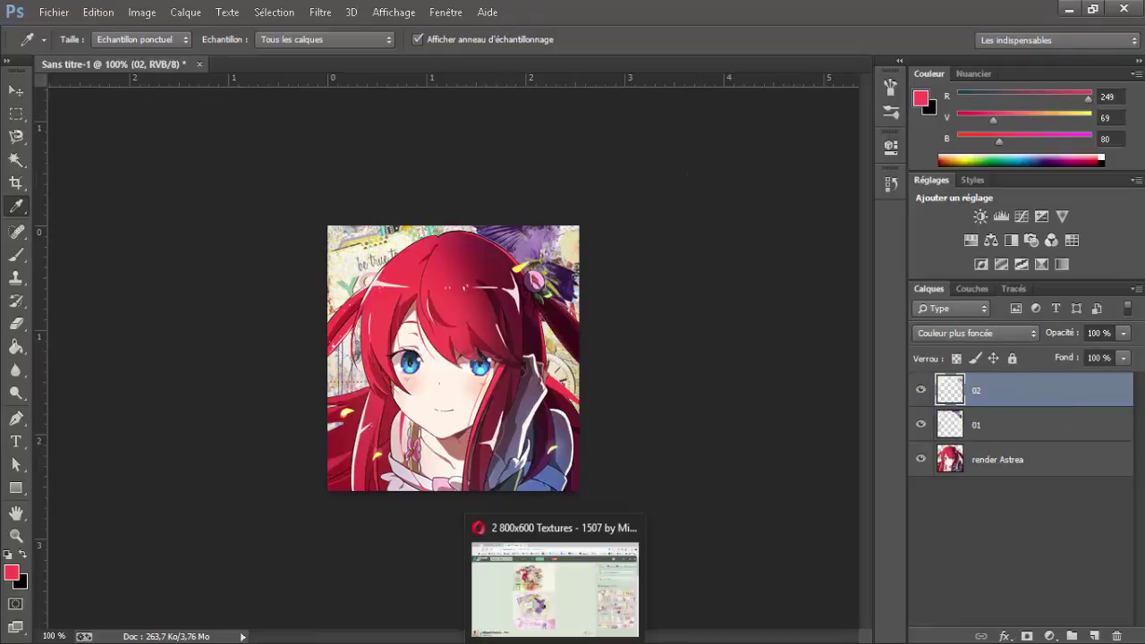
Switch to the Opera browser, search Google Images for "texture light" in a new tab, and browse the light textures.
left_click(1003, 460)
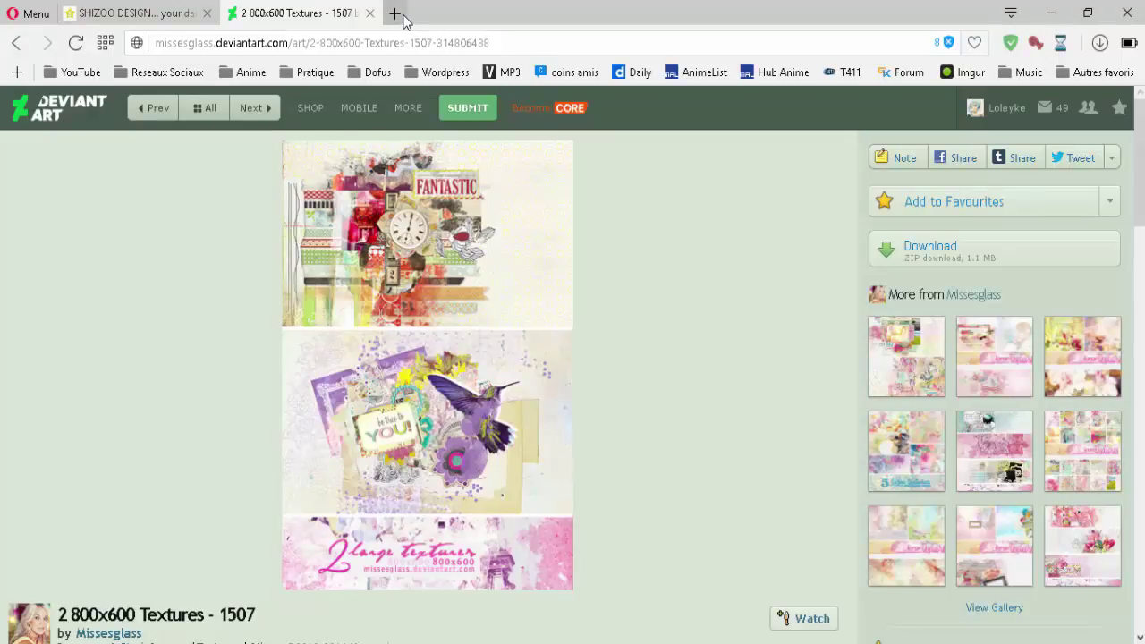
key("ctrl+t")
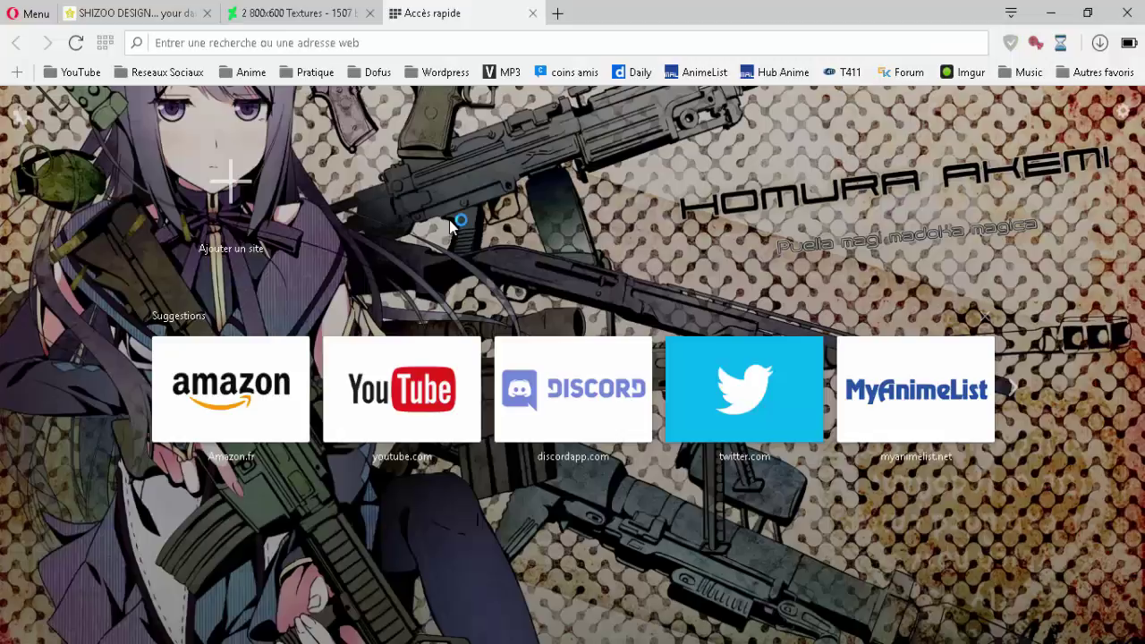
type("texture light")
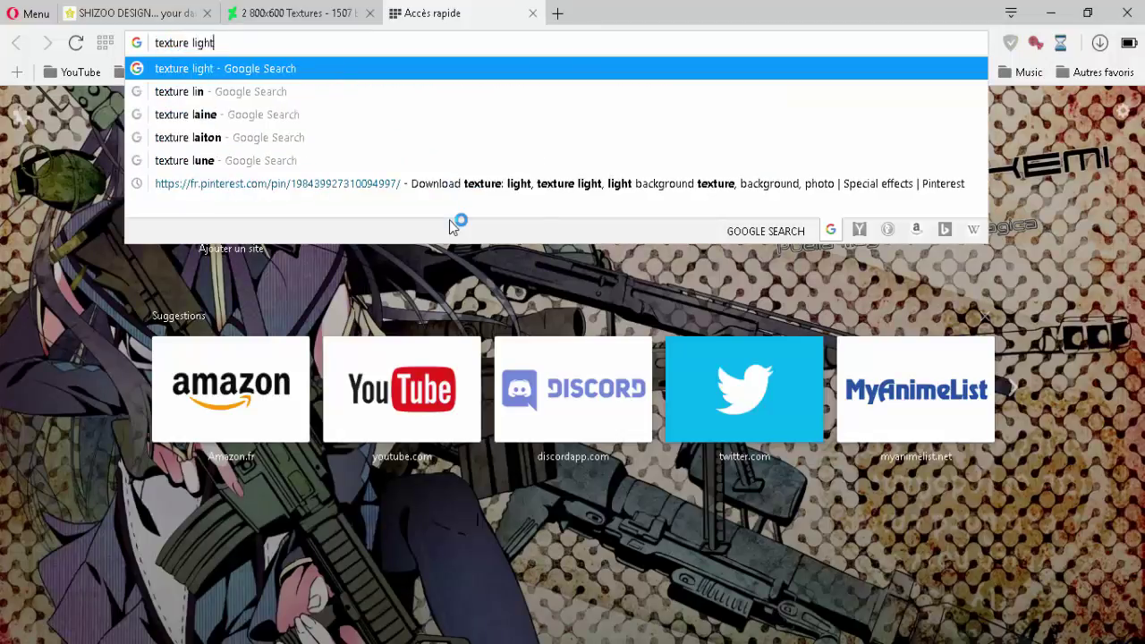
key("Return")
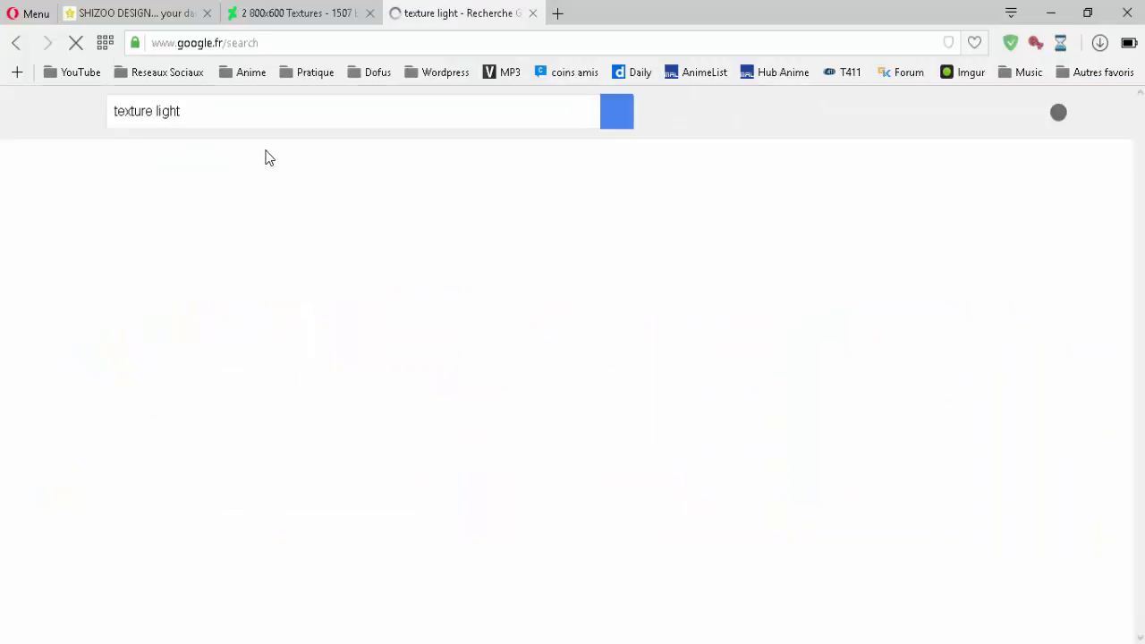
left_click(176, 172)
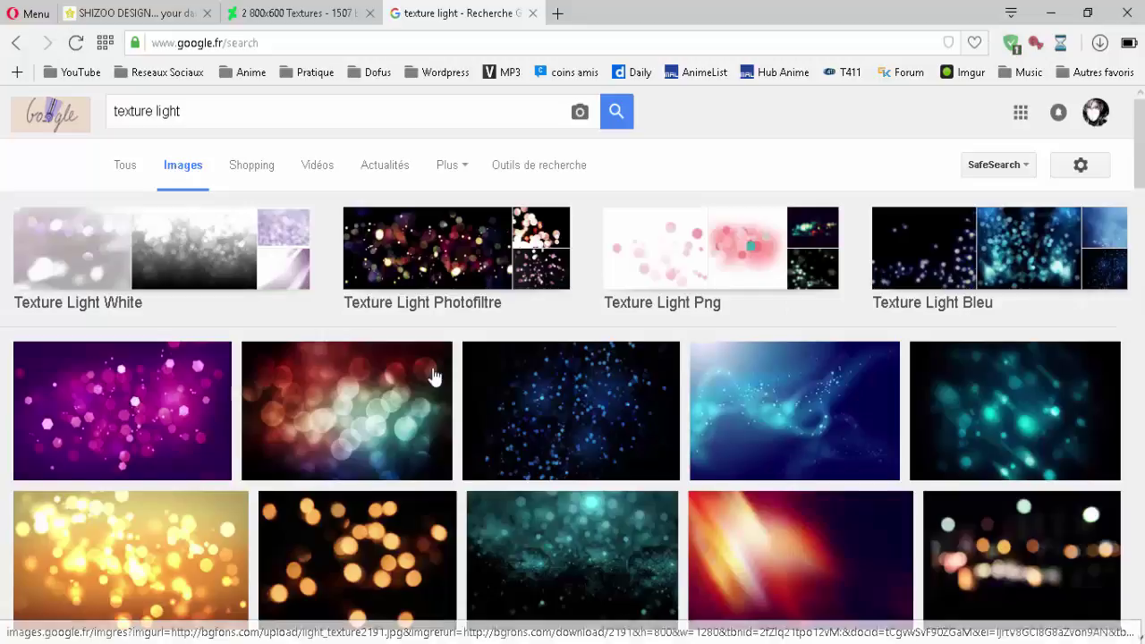
scroll(435, 372, "down", 3)
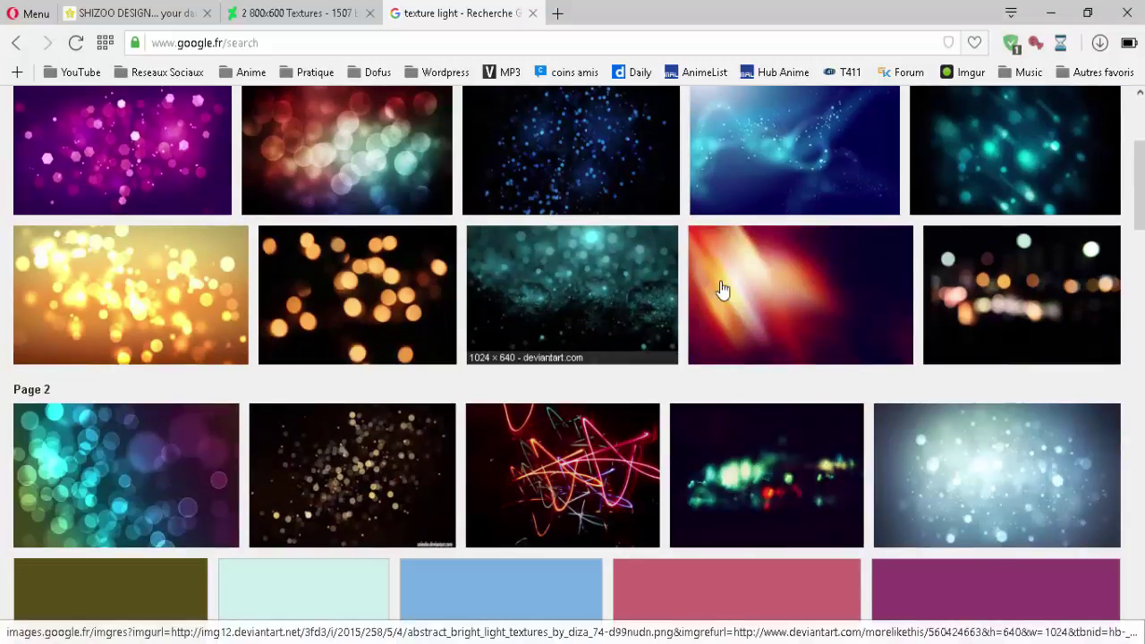
Look through the further pages of light texture results for a suitable bokeh image.
scroll(718, 284, "down", 3)
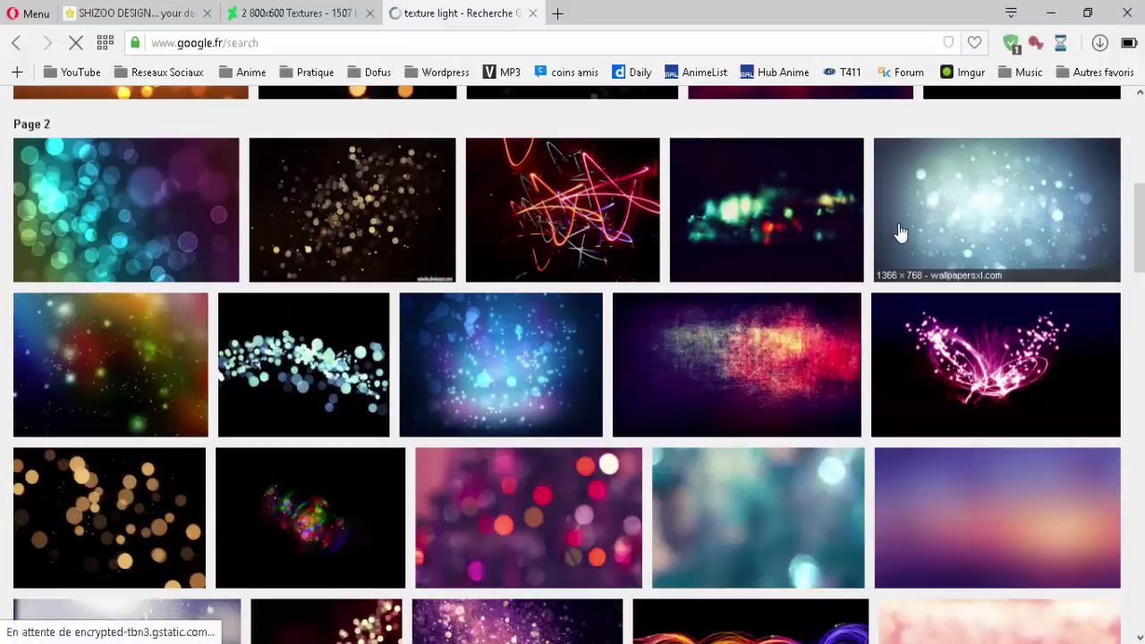
scroll(689, 376, "down", 3)
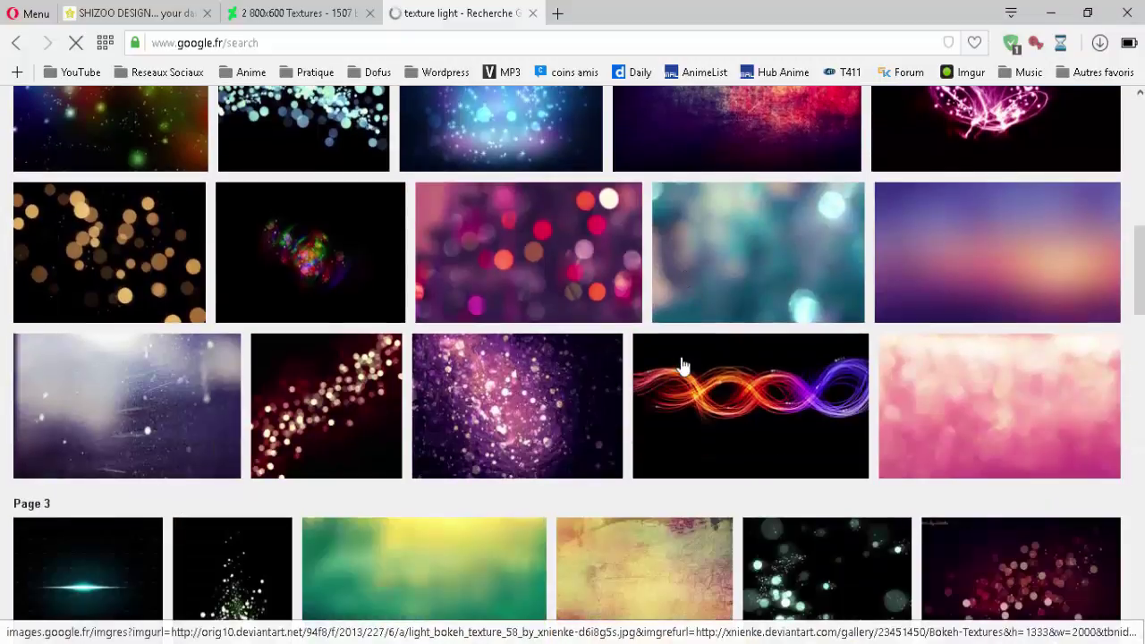
scroll(683, 367, "down", 6)
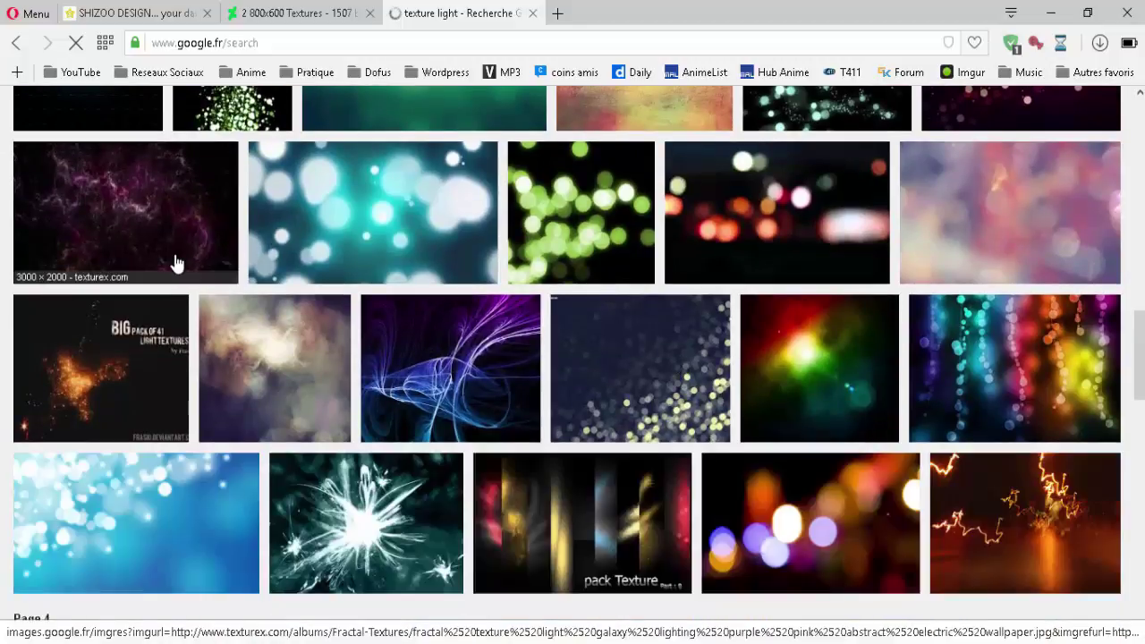
scroll(177, 264, "down", 4)
scroll(293, 327, "down", 5)
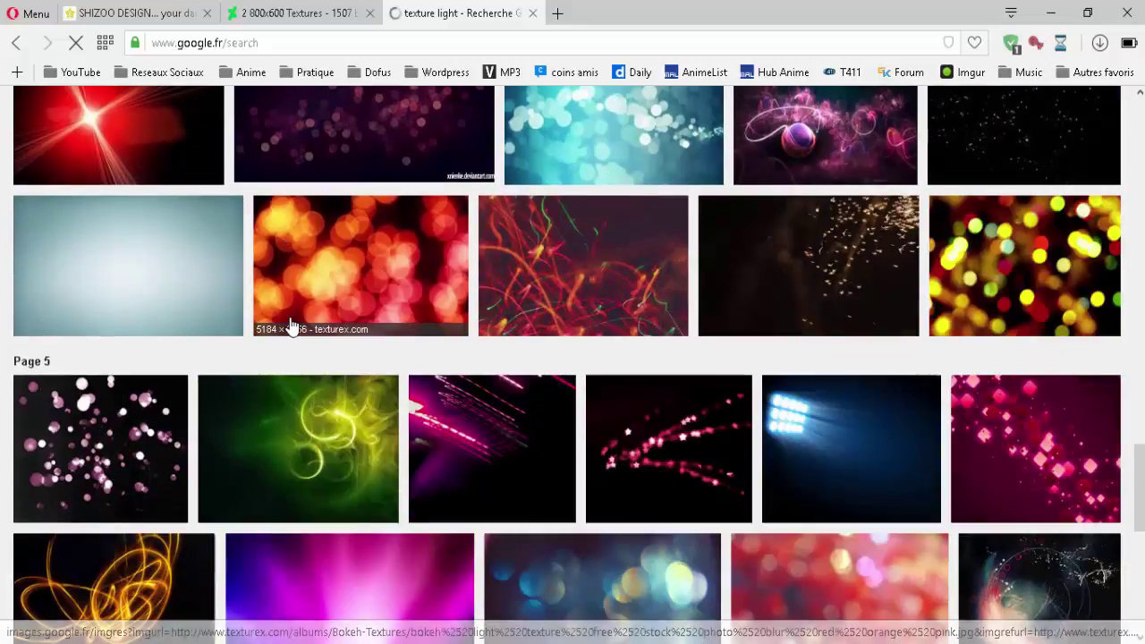
scroll(292, 325, "up", 8)
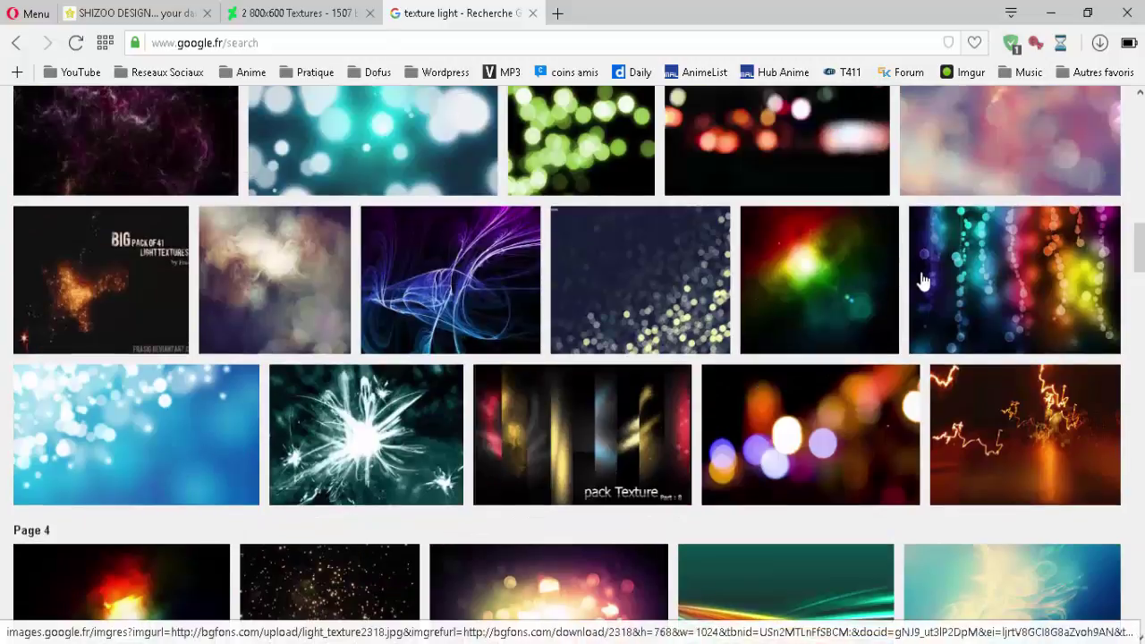
key("Home")
scroll(999, 474, "down", 4)
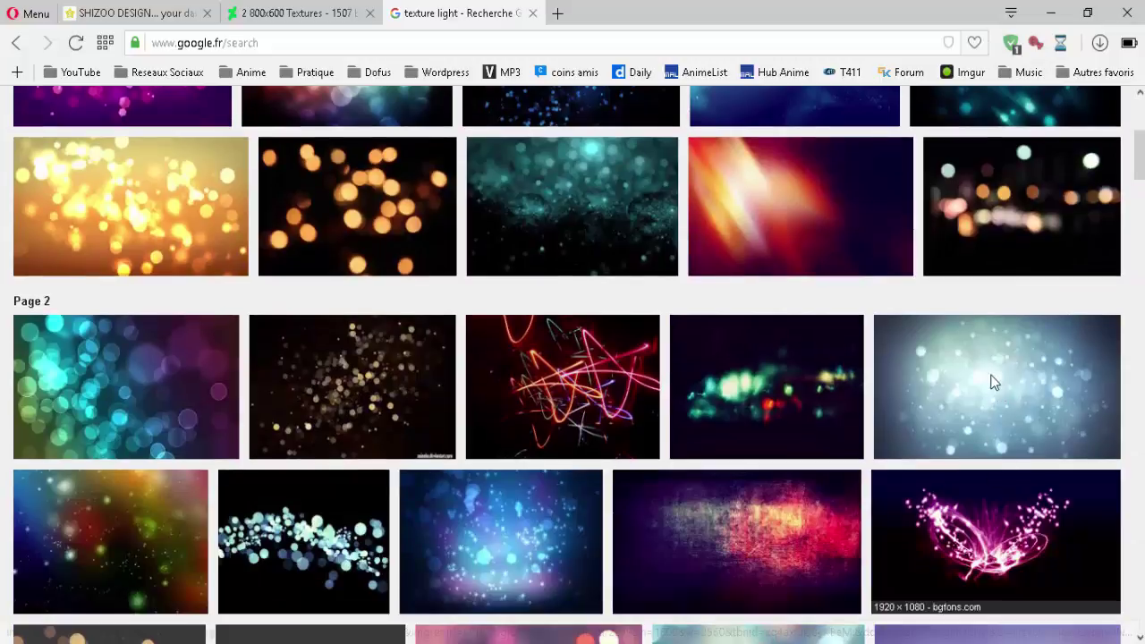
scroll(993, 383, "down", 1)
Open the pale blue 1366 × 768 bokeh image from wallpapersxl.com, save it as JPG to Bureau, and switch back to Photoshop.
left_click(979, 352)
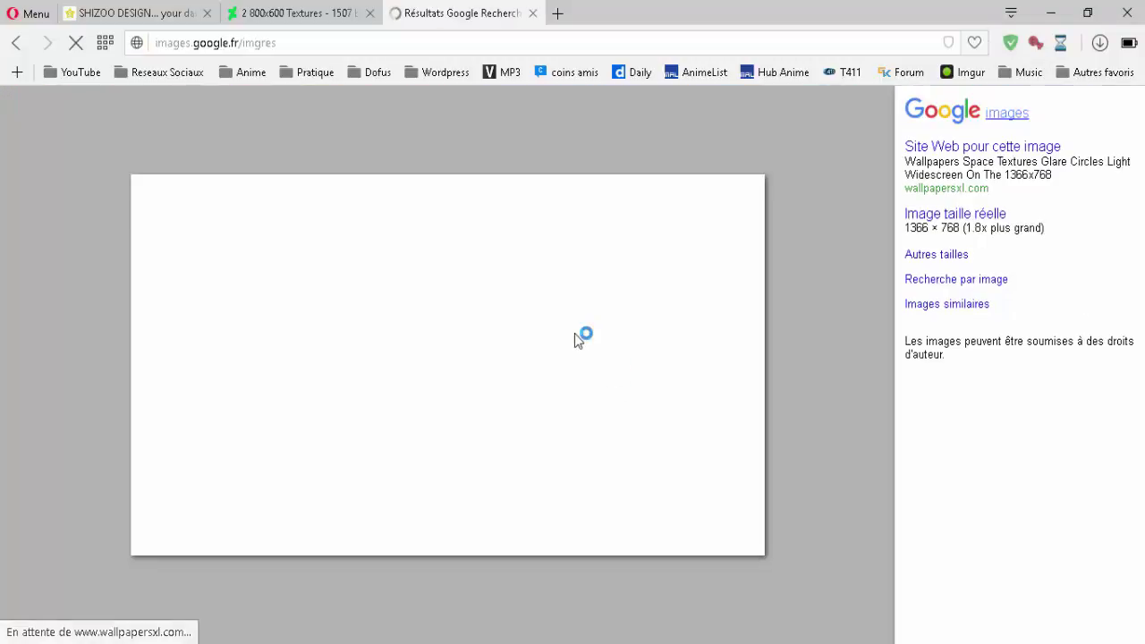
right_click(587, 340)
left_click(591, 343)
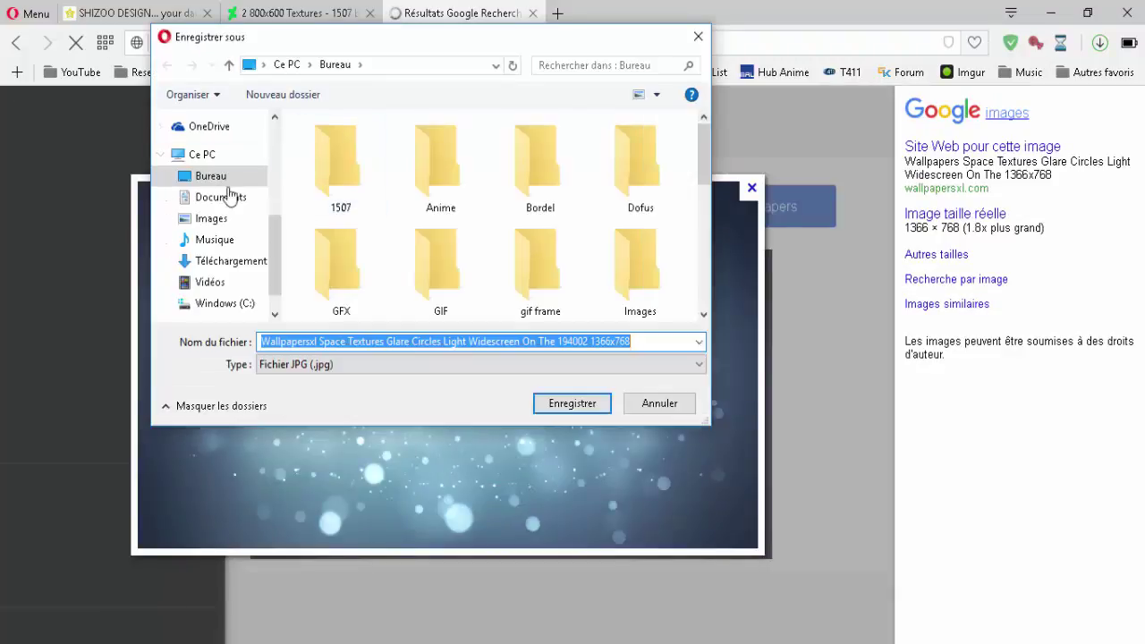
left_click(221, 180)
left_click(578, 410)
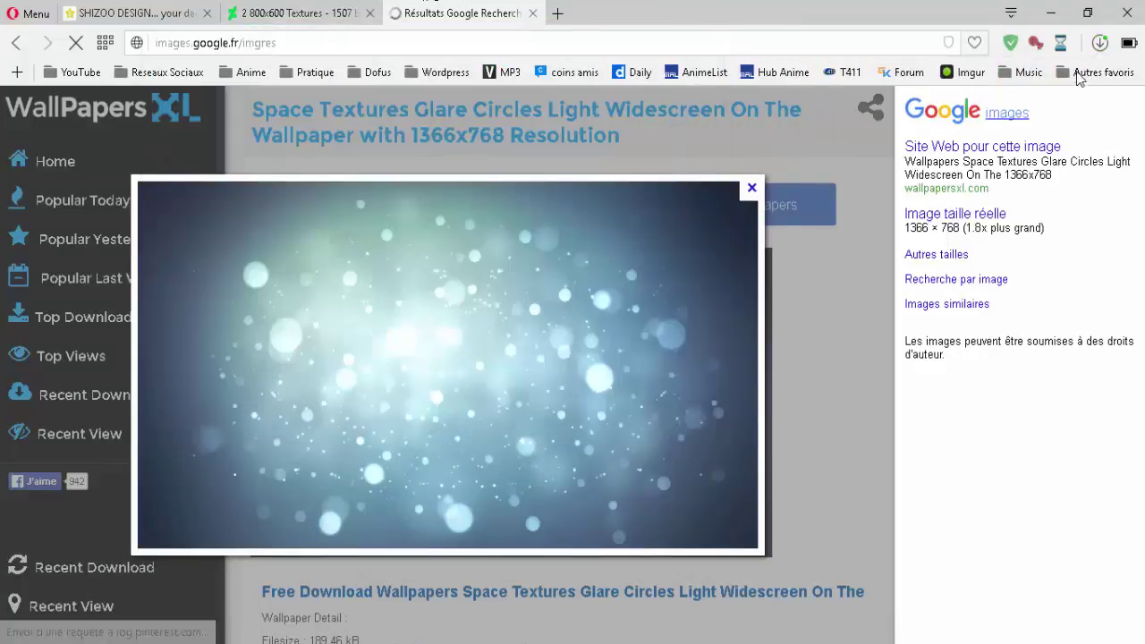
key("ctrl+w")
key("alt+Tab")
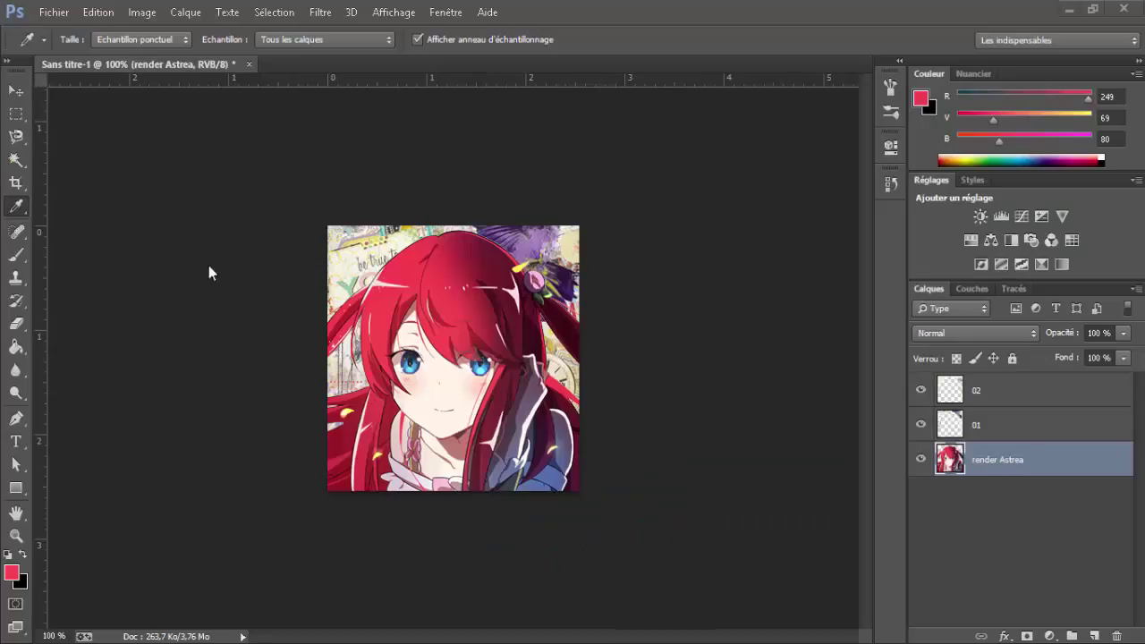
Place the saved Wallpapersxl Space Textures image from Bureau and scale it to about 12% so it covers the whole canvas.
left_click(42, 11)
left_click(143, 311)
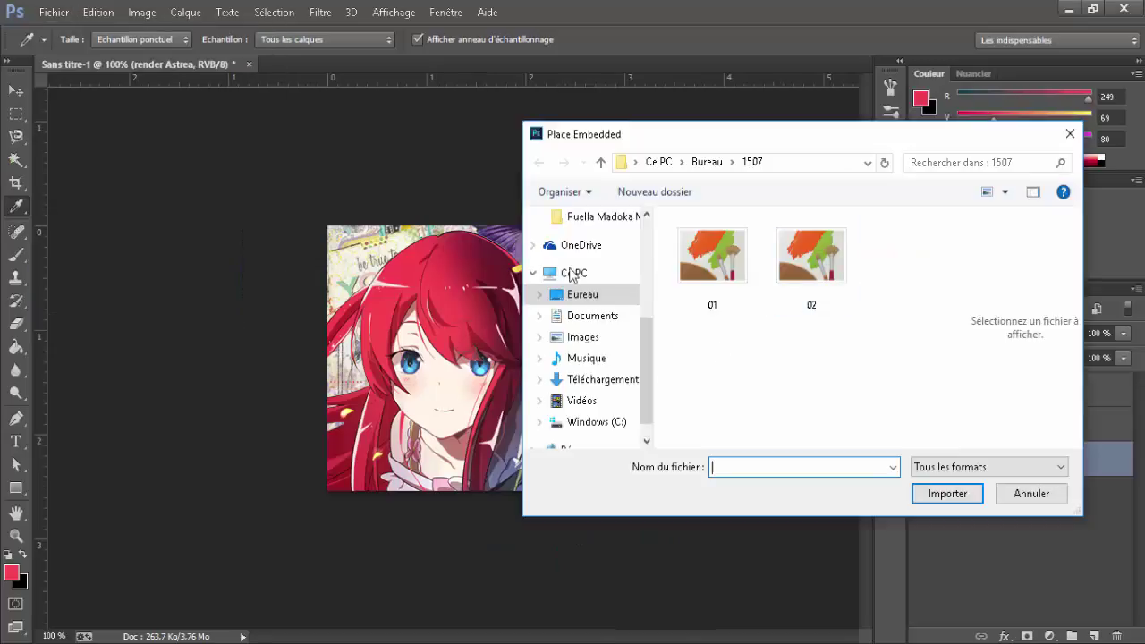
left_click(573, 273)
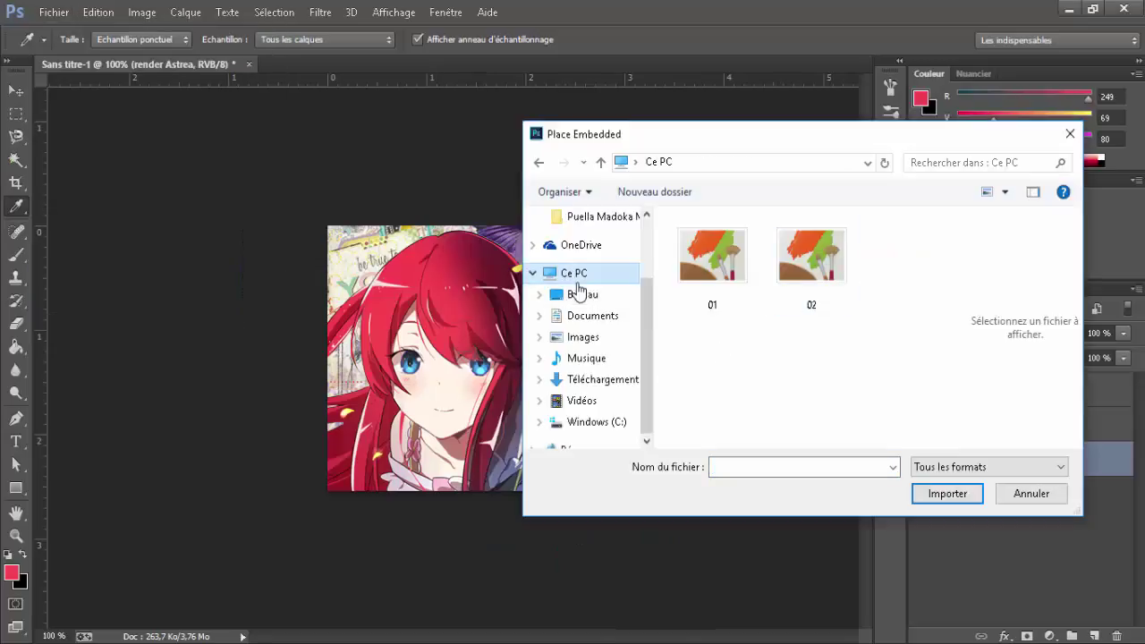
scroll(577, 296, "up", 1)
scroll(577, 295, "up", 1)
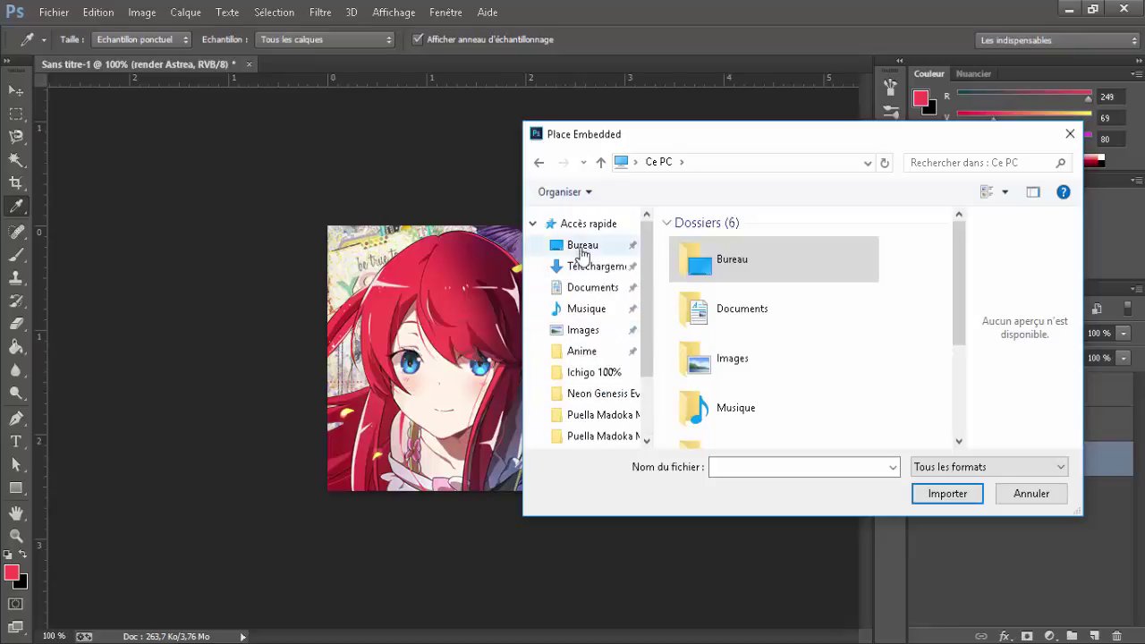
left_click(583, 247)
scroll(843, 334, "down", 6)
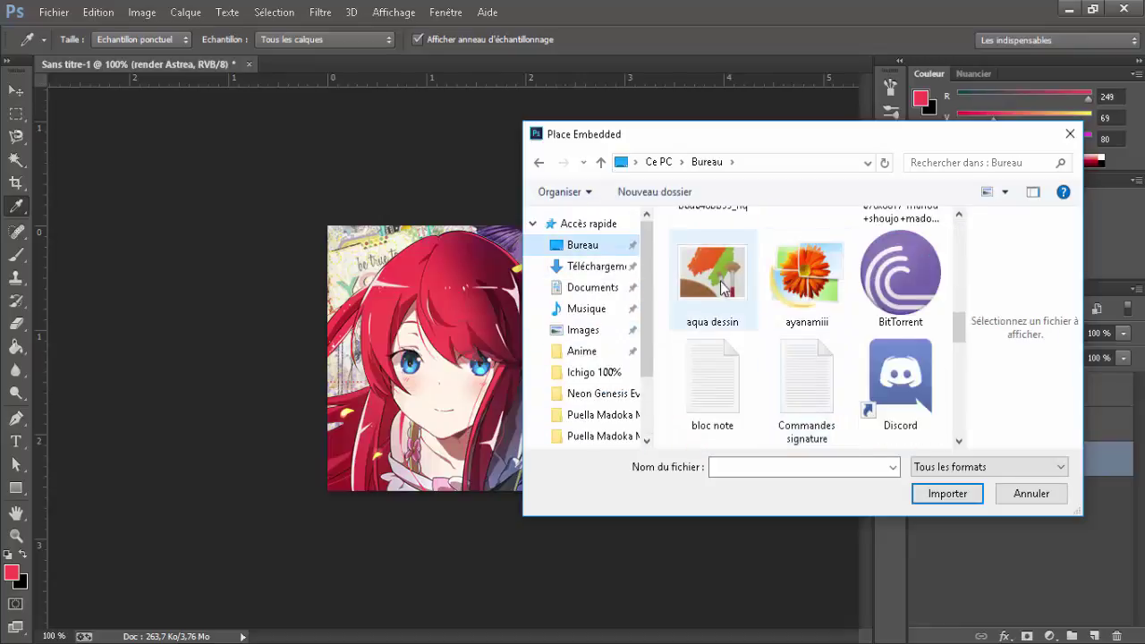
scroll(774, 334, "up", 3)
scroll(797, 313, "down", 4)
scroll(802, 305, "down", 5)
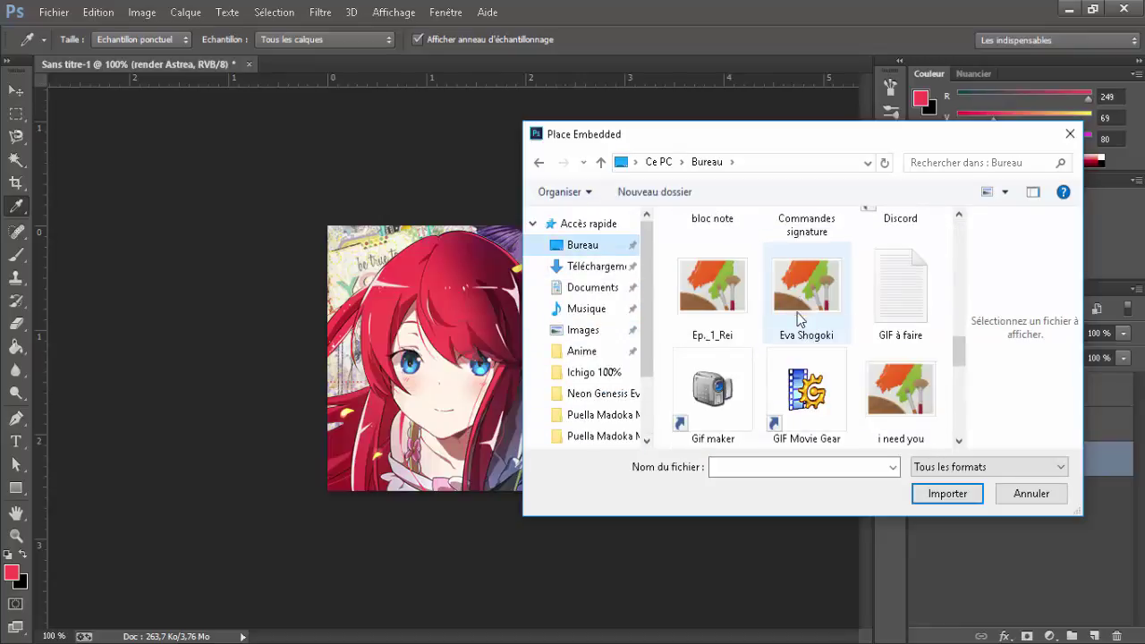
double_click(803, 371)
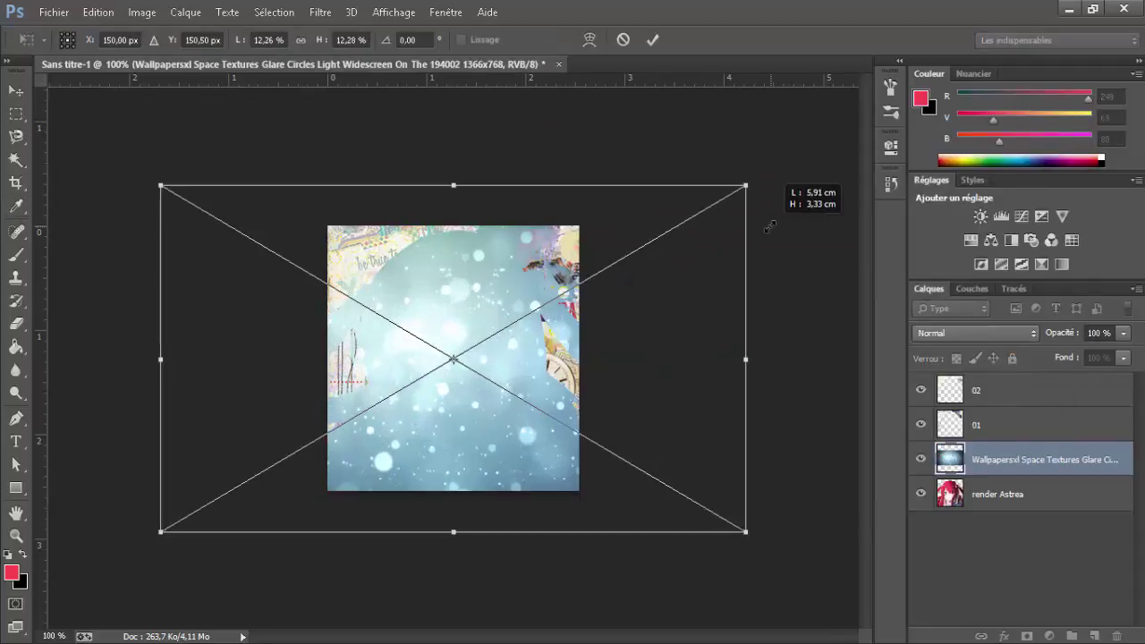
left_click(654, 40)
Move the Wallpapersxl texture layer above layer 02 and rasterize it.
left_click_drag(1029, 462, 1005, 375)
right_click(1005, 391)
left_click(616, 267)
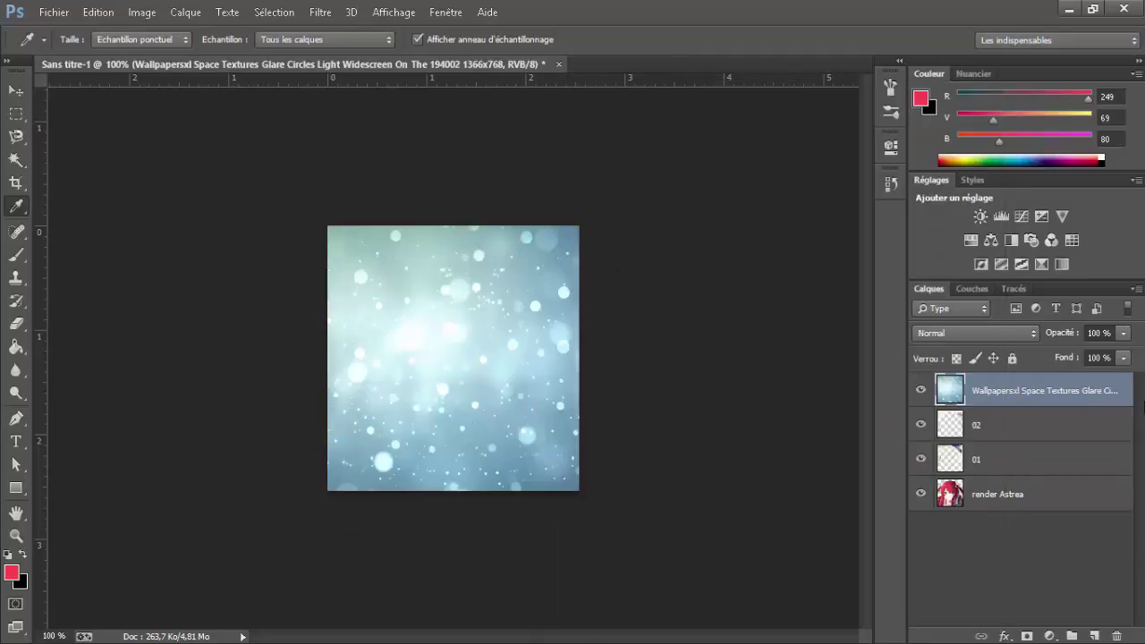
Try the Incrustation blend mode on the Wallpapersxl texture layer in its blending options.
double_click(1114, 471)
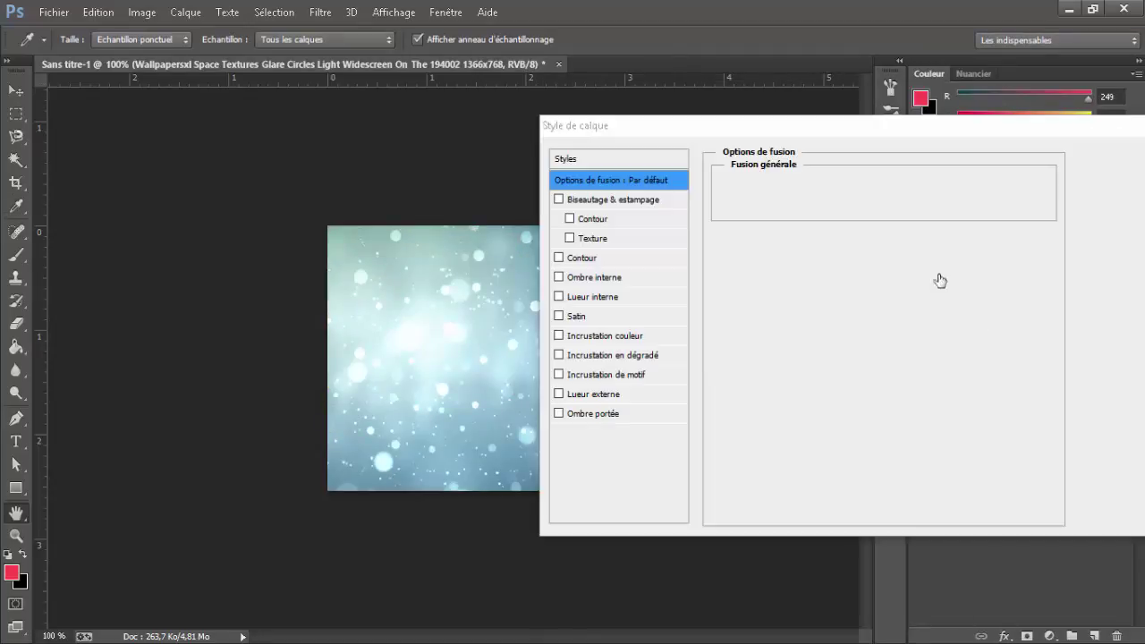
left_click(855, 188)
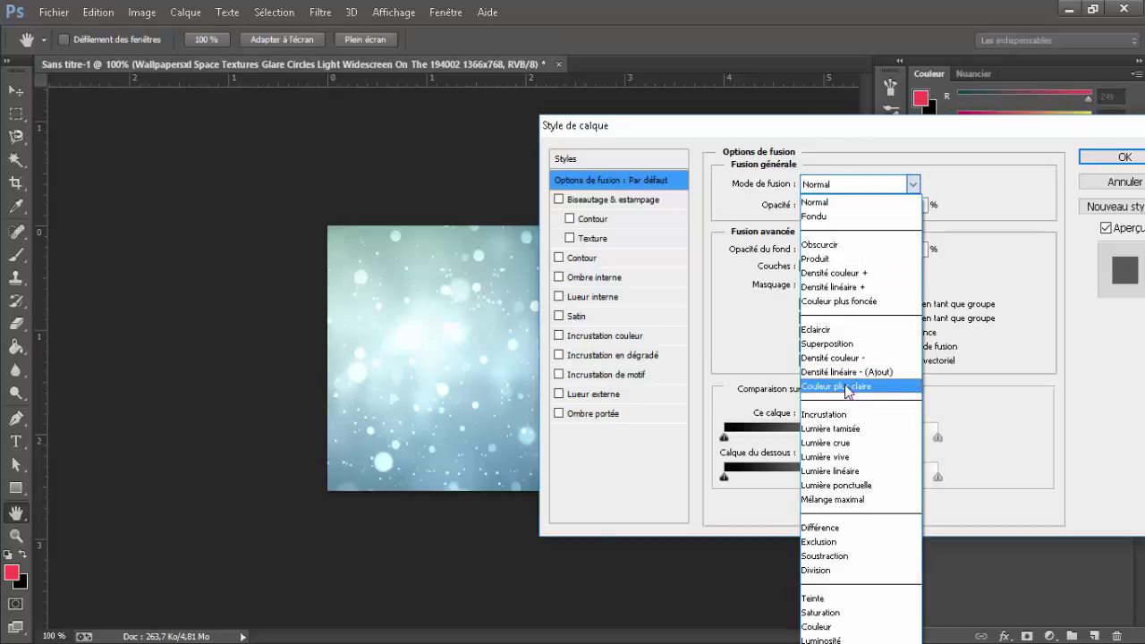
left_click(846, 413)
left_click_drag(705, 128, 877, 100)
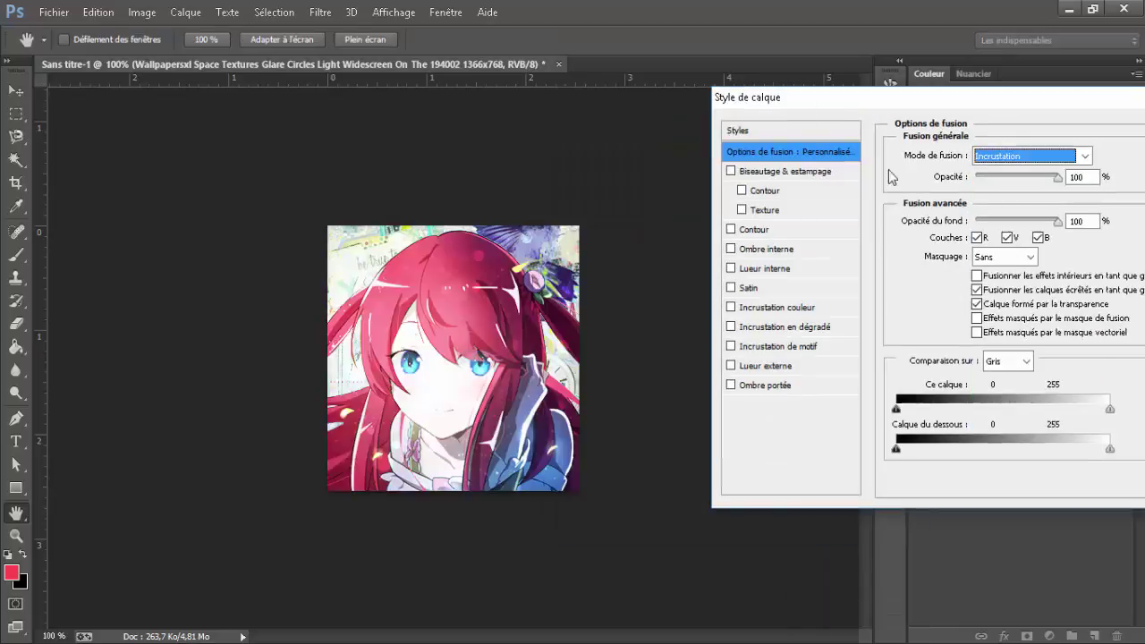
left_click_drag(1054, 179, 1139, 168)
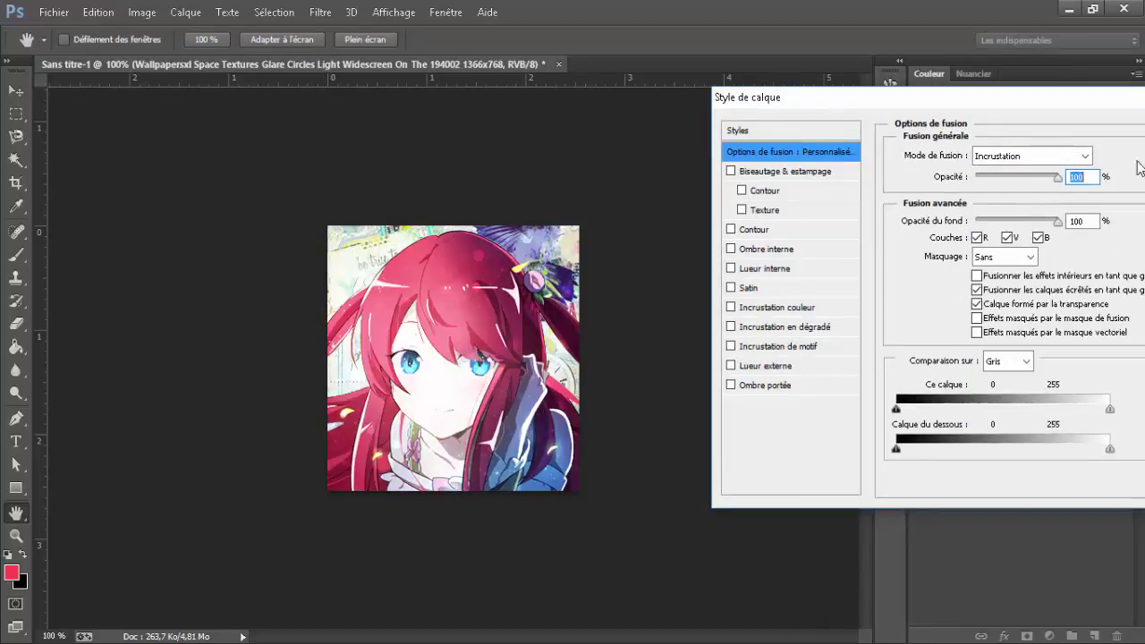
Try the Superposition blend mode on the texture layer, testing it at a reduced opacity.
left_click_drag(989, 108, 929, 111)
left_click(971, 159)
left_click(962, 263)
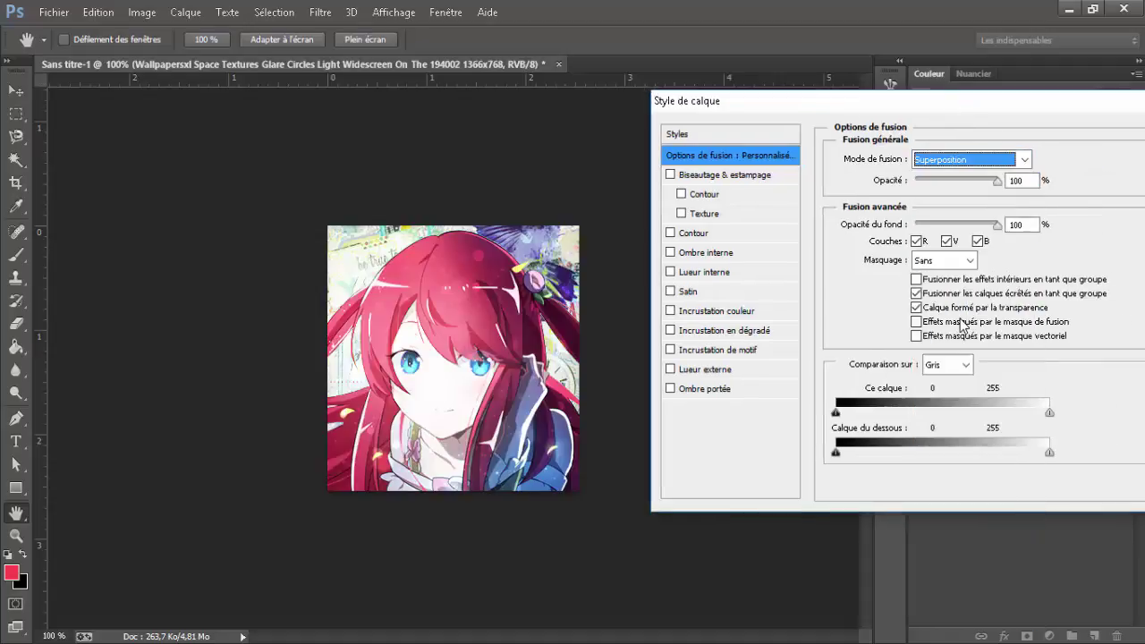
key("Up")
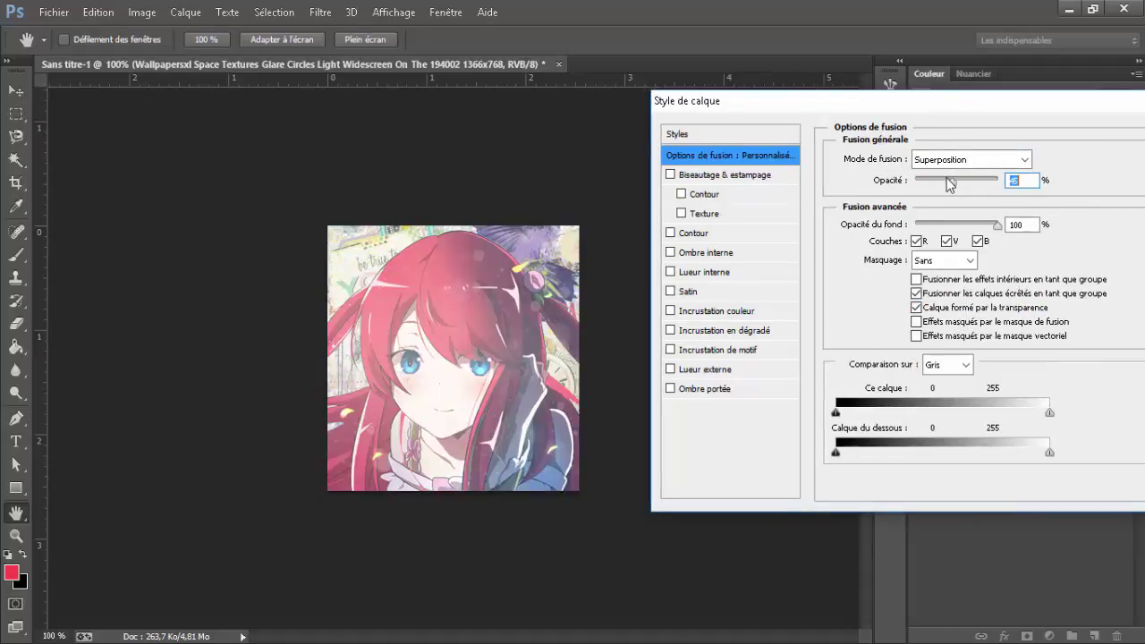
key("Down")
Set the Wallpapersxl texture layer's blend mode to Eclaircir, keeping the opacity at 100%.
left_click(1009, 159)
left_click(942, 306)
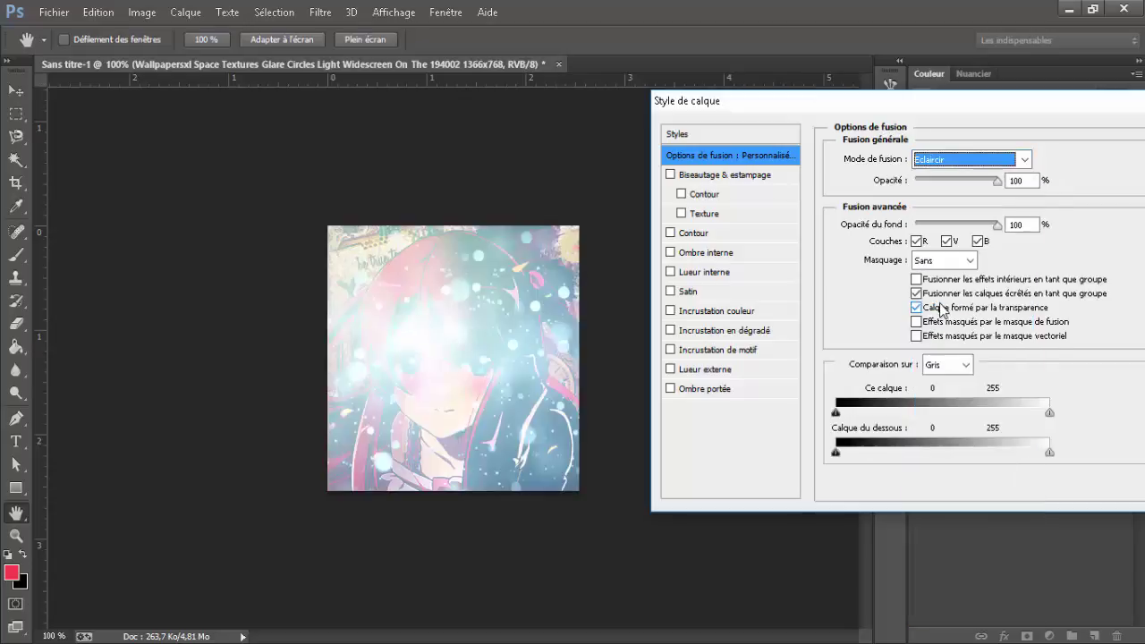
key("Up")
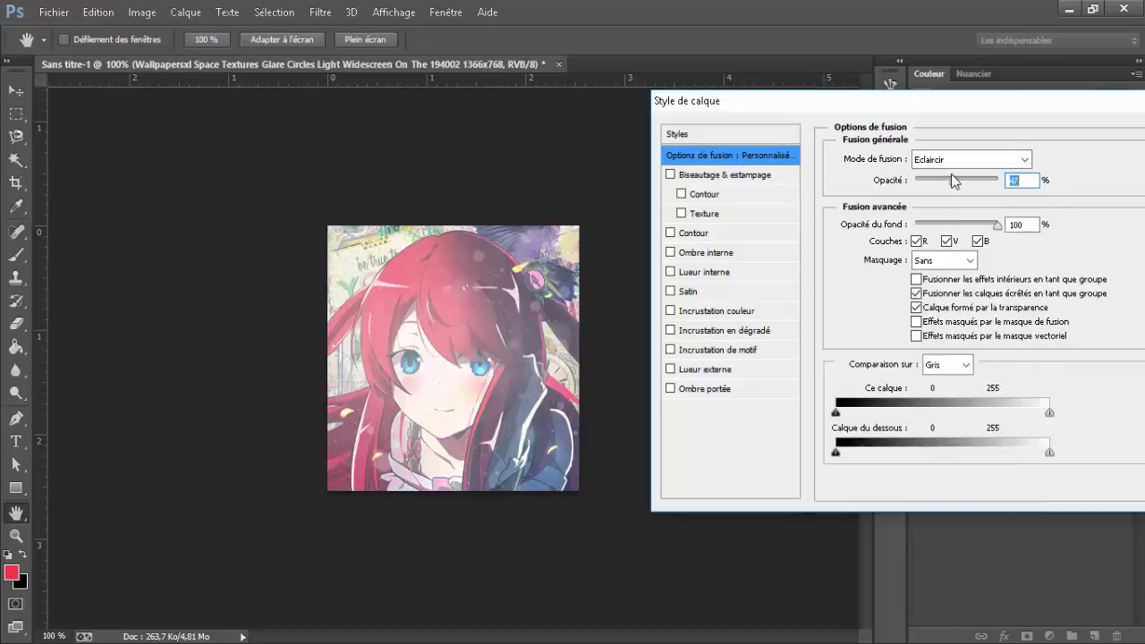
key("Down")
key("Tab")
left_click_drag(994, 109, 867, 108)
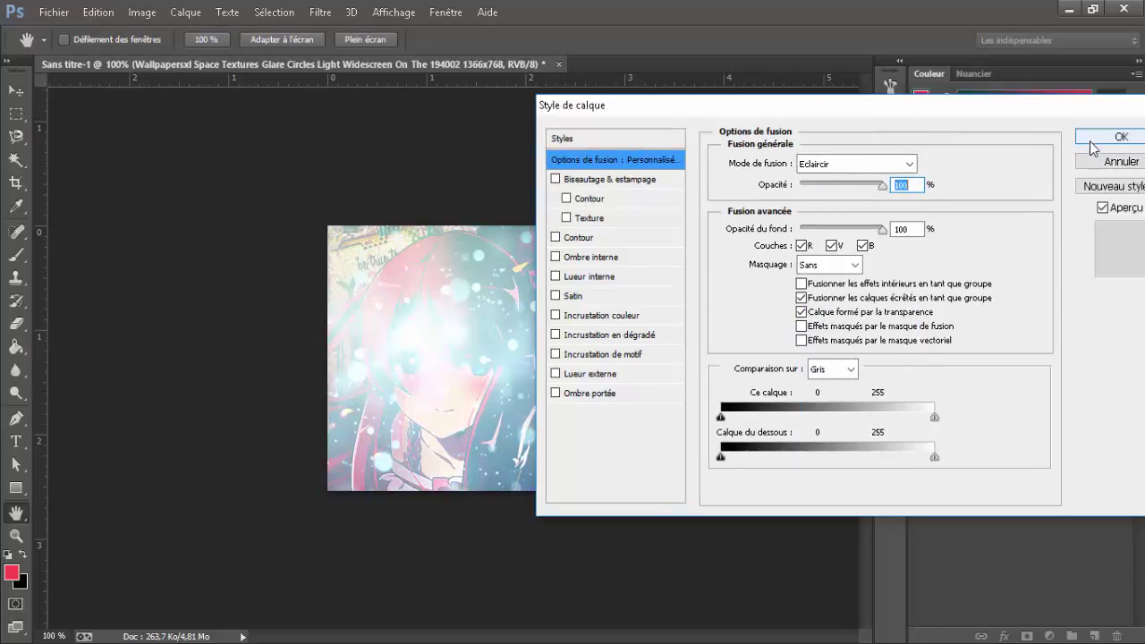
left_click(1118, 140)
Colorize the texture layer in the foreground's reddish tone using Teinte/Saturation with Redéfinir enabled.
key("ctrl+u")
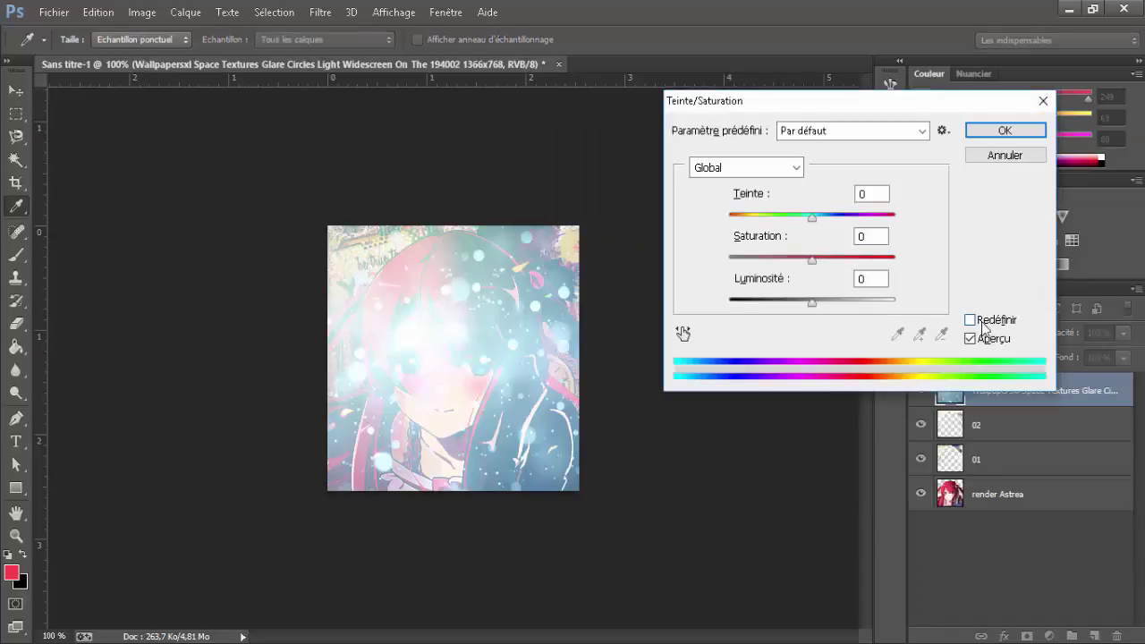
left_click(983, 322)
left_click(1002, 134)
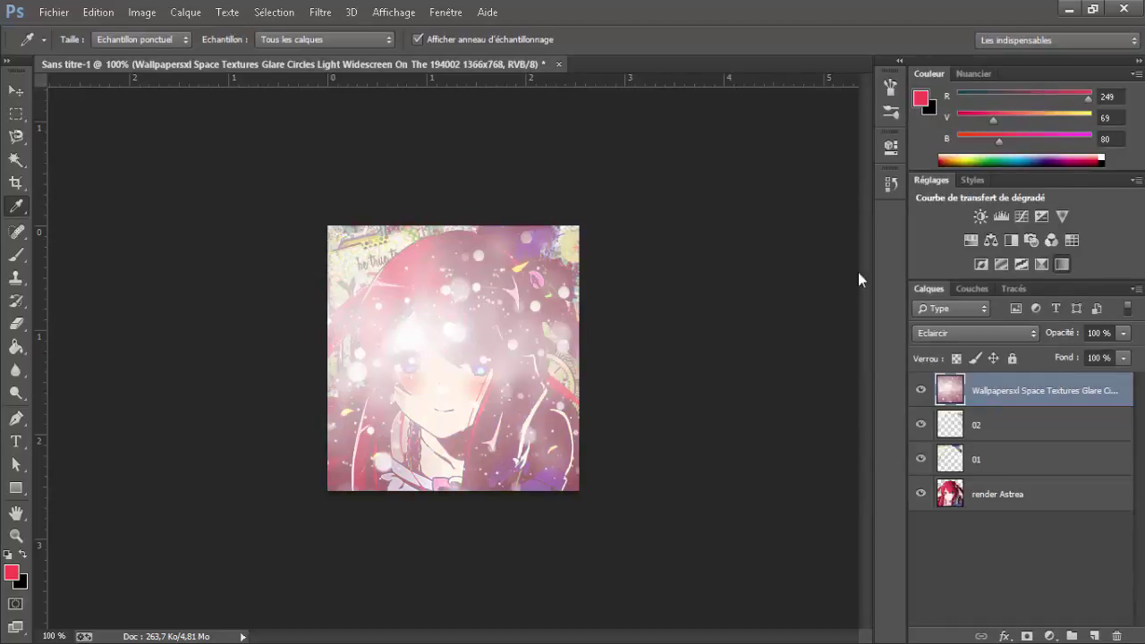
Add a gradient map adjustment layer above the texture using the violet-to-orange preset.
left_click(1042, 265)
left_click(845, 194)
left_click(773, 234)
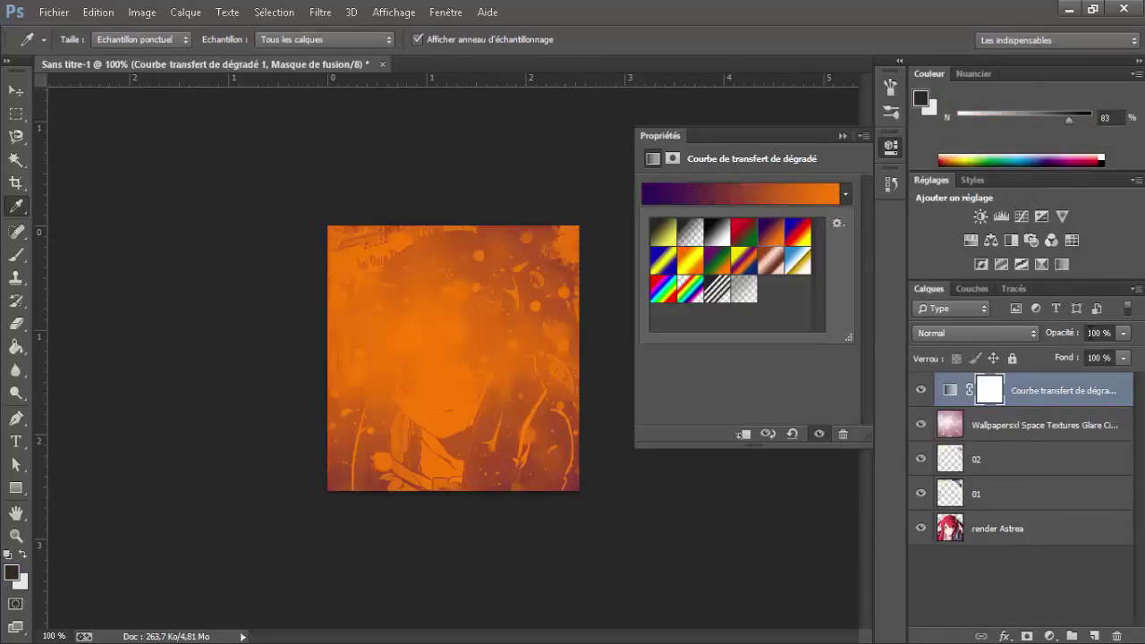
left_click(1126, 379)
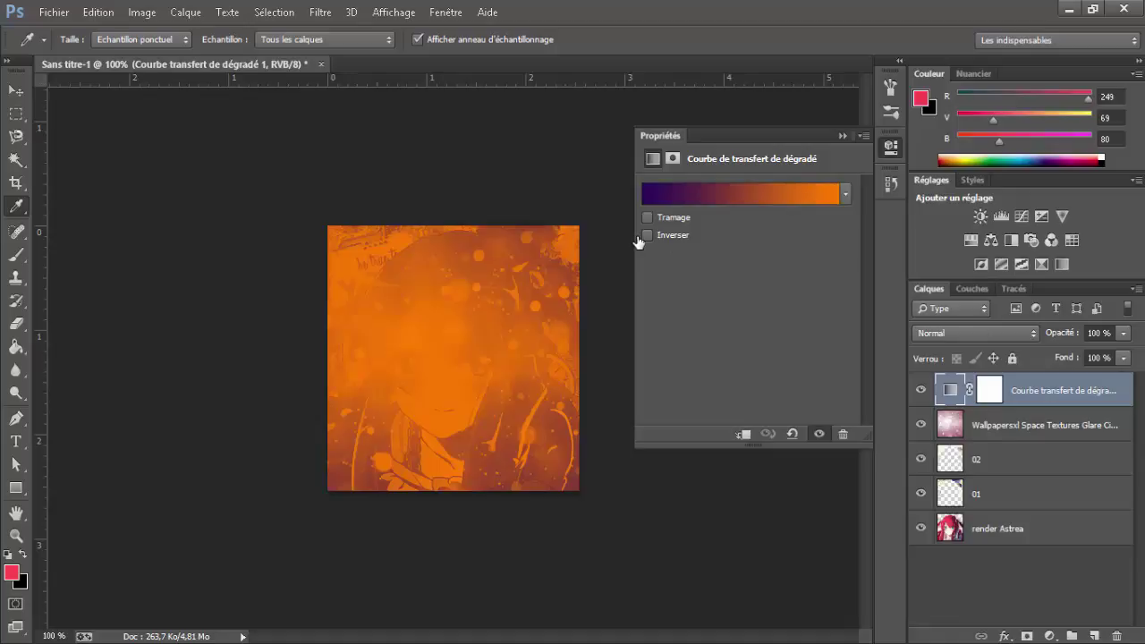
Try the Lumière tamisée blend mode on the gradient map layer, cancel it, and delete that layer.
double_click(1074, 402)
left_click(855, 164)
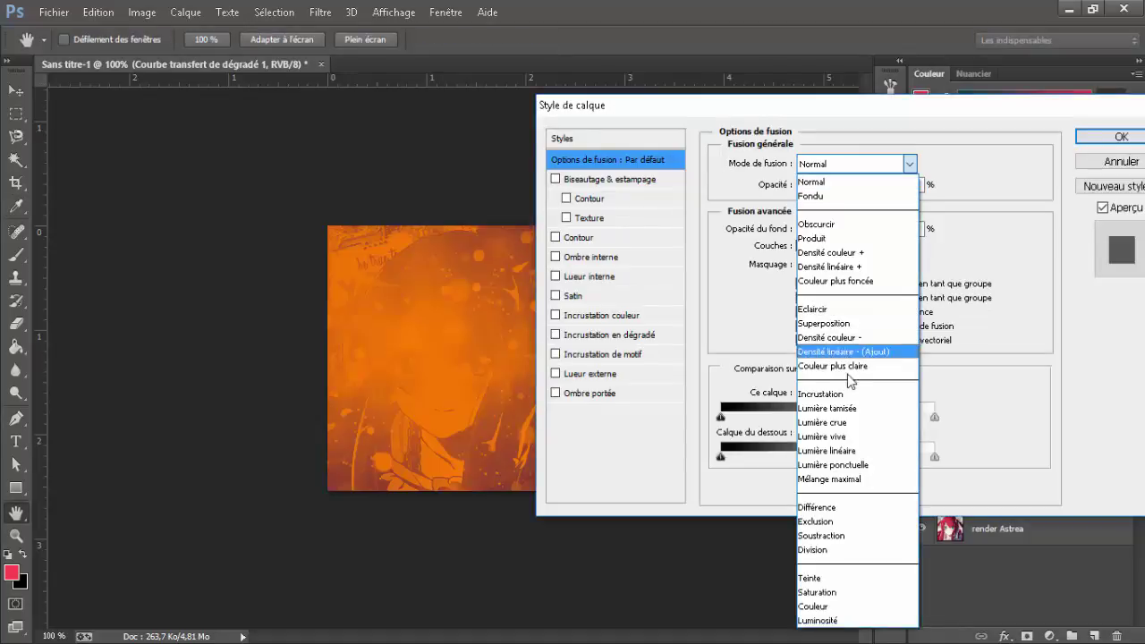
left_click(849, 409)
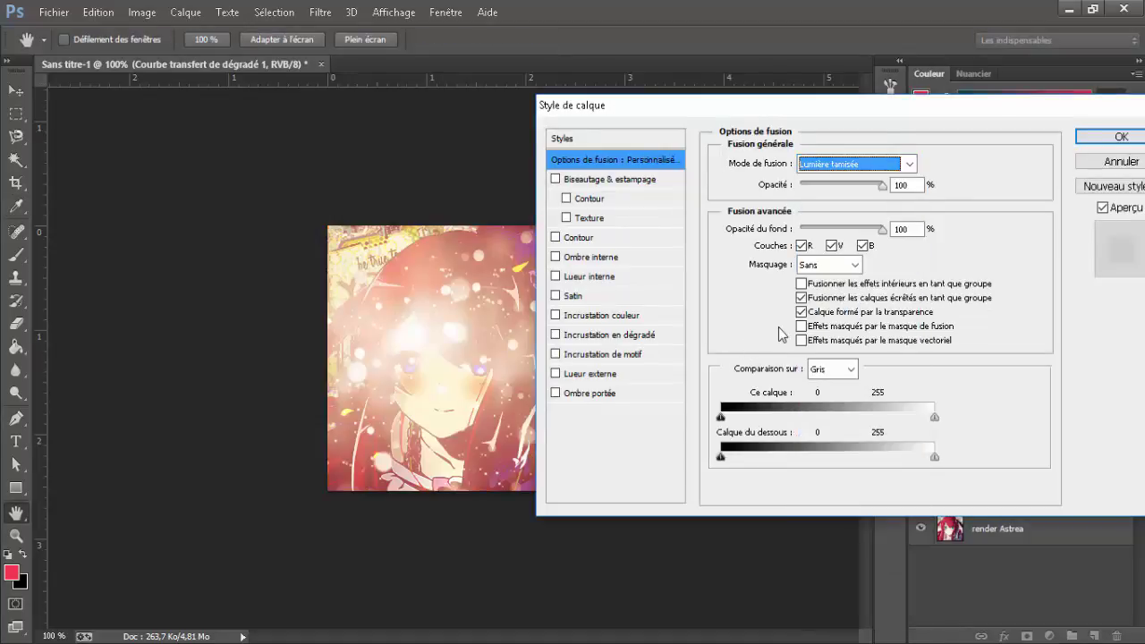
key("Escape")
key("Delete")
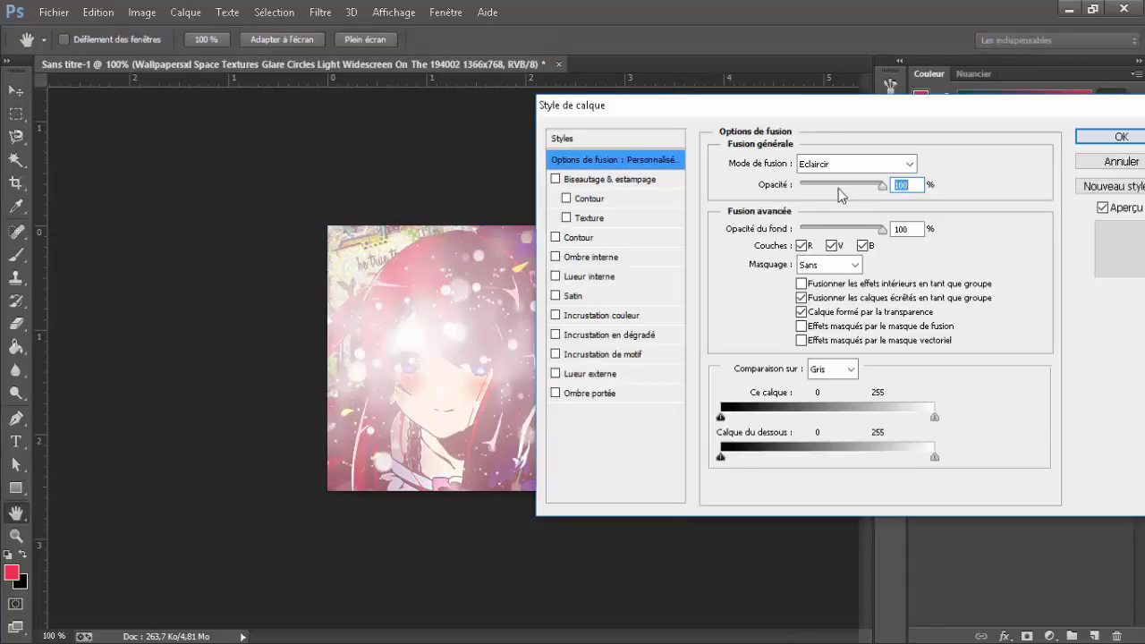
Lower the Wallpapersxl texture layer's opacity to 47%.
left_click_drag(840, 187, 839, 188)
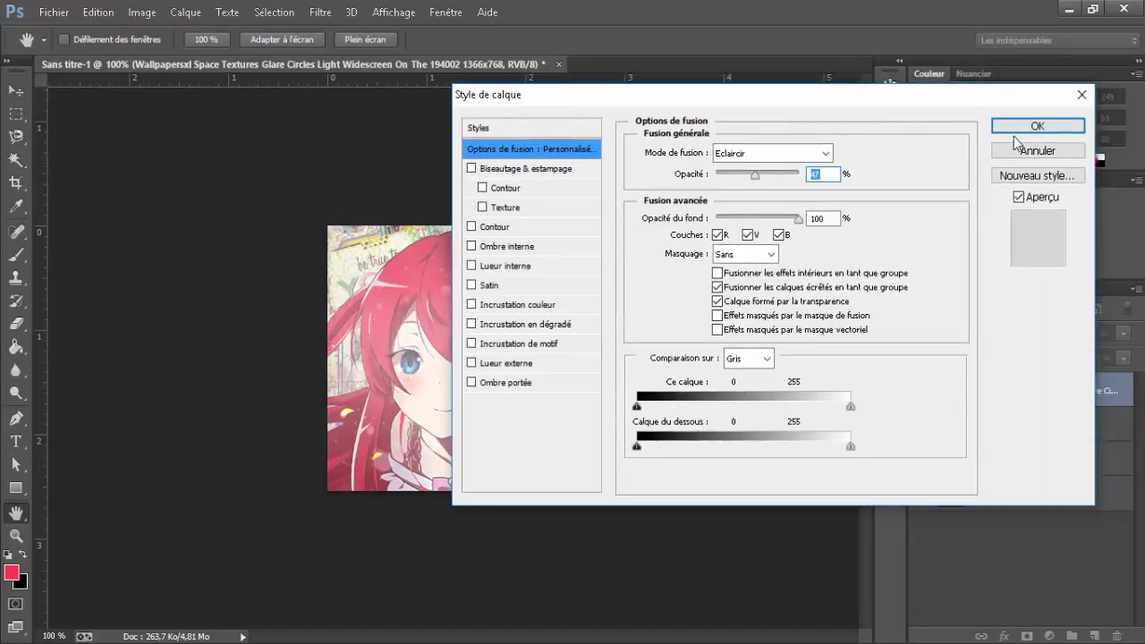
left_click(1121, 136)
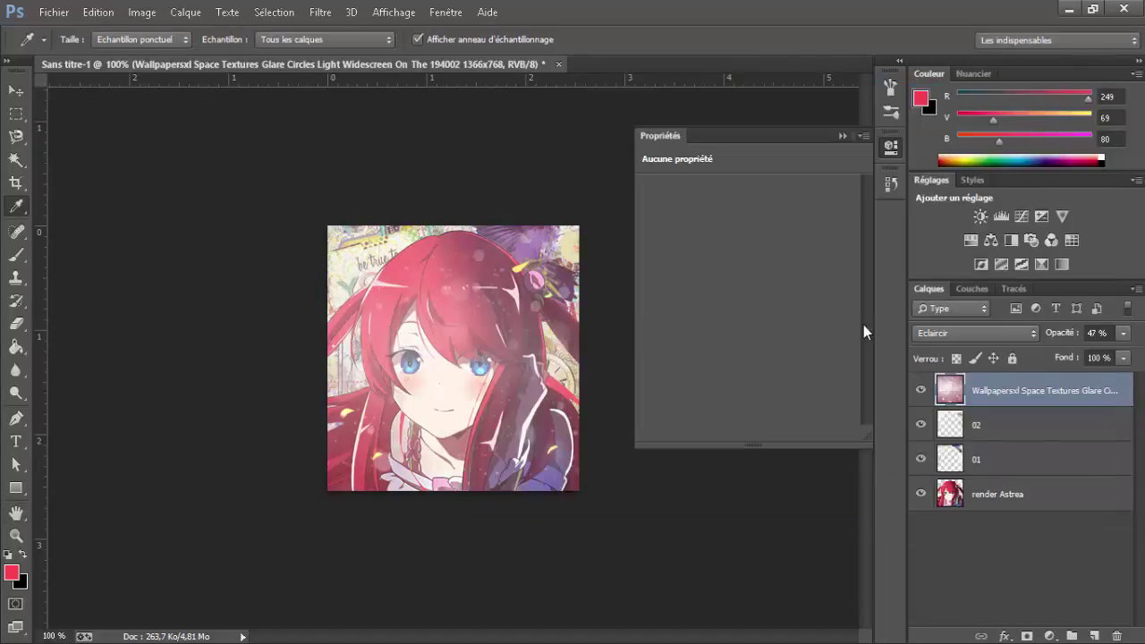
Add a new layer holding a merged copy of the whole composition above the Wallpapersxl texture layer.
left_click(1064, 504)
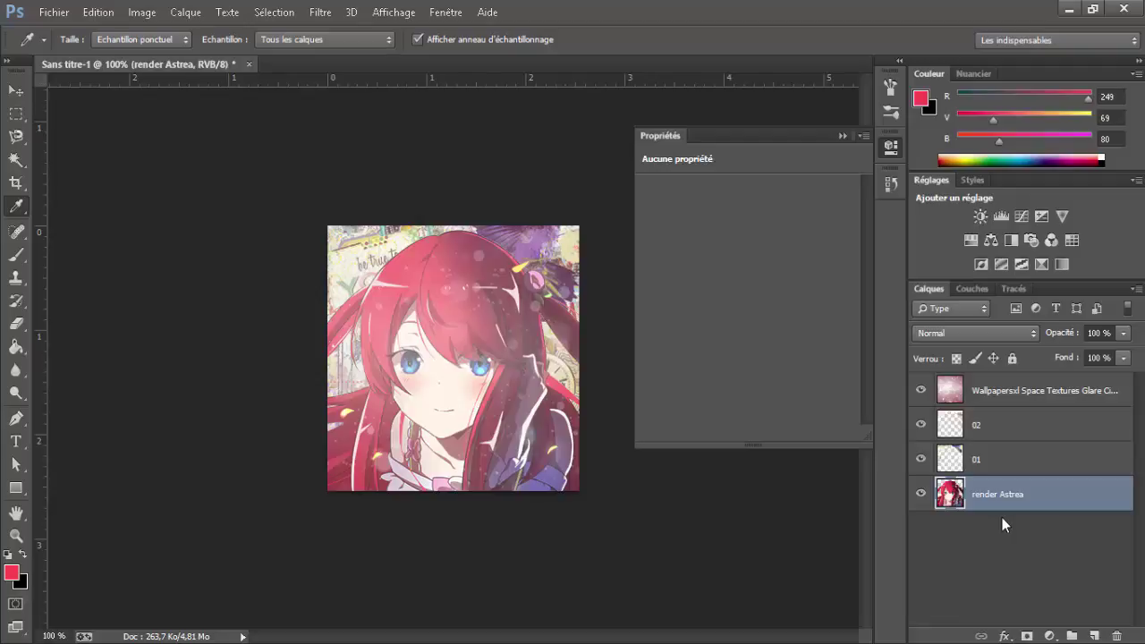
key("ctrl+j")
left_click_drag(1049, 495, 1018, 390)
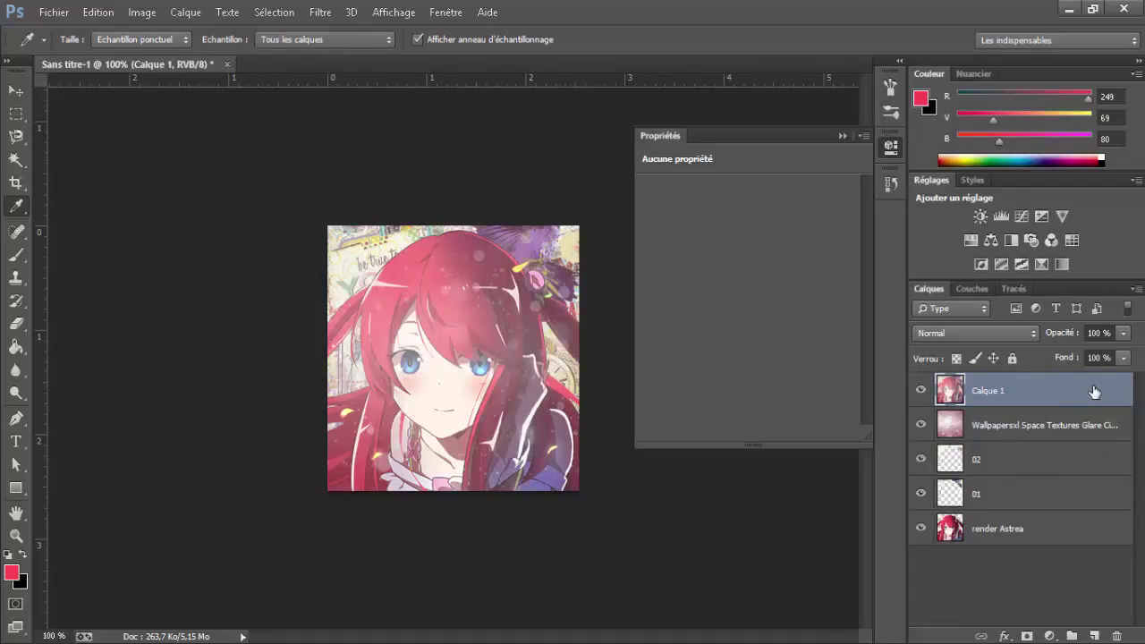
Blur the merged copy layer with the Flou gaussien filter.
left_click(320, 12)
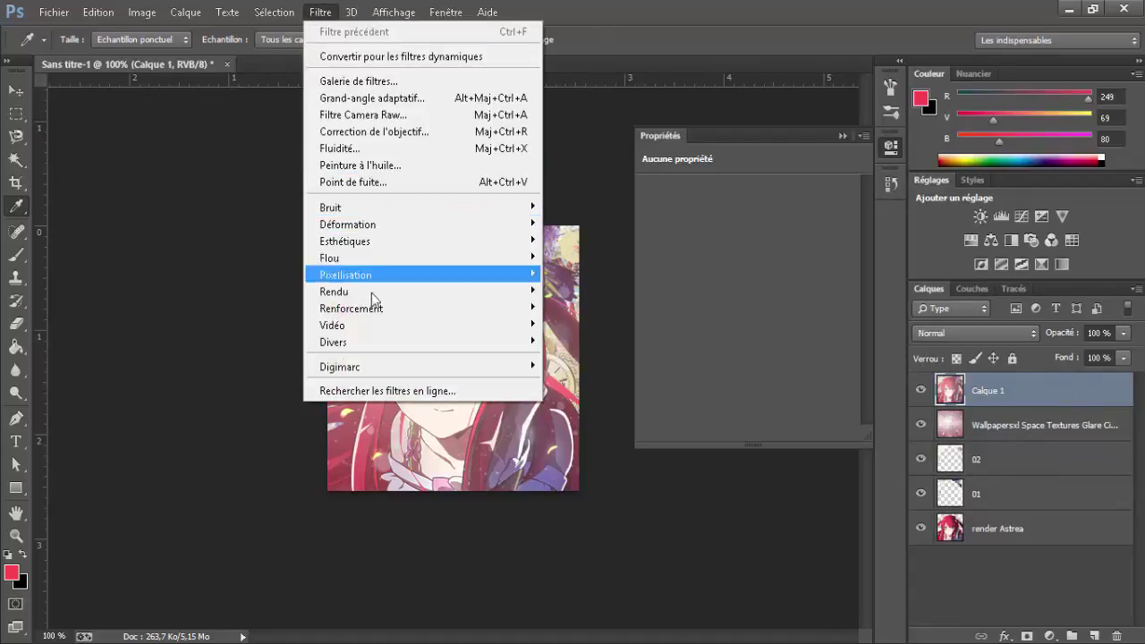
mouse_move(361, 298)
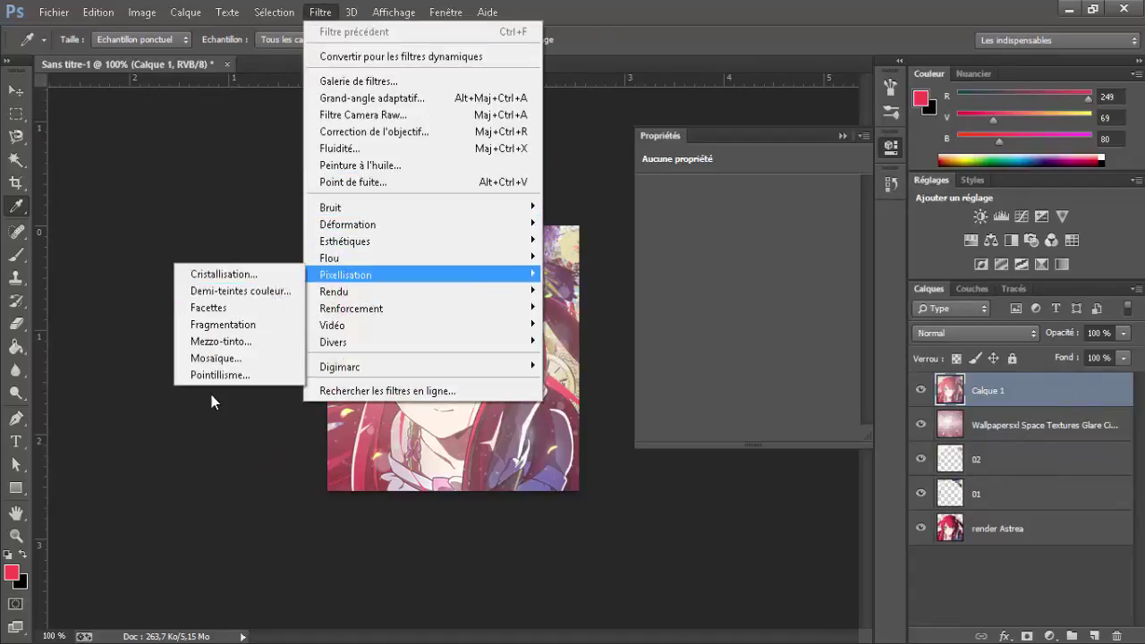
mouse_move(328, 258)
left_click(234, 395)
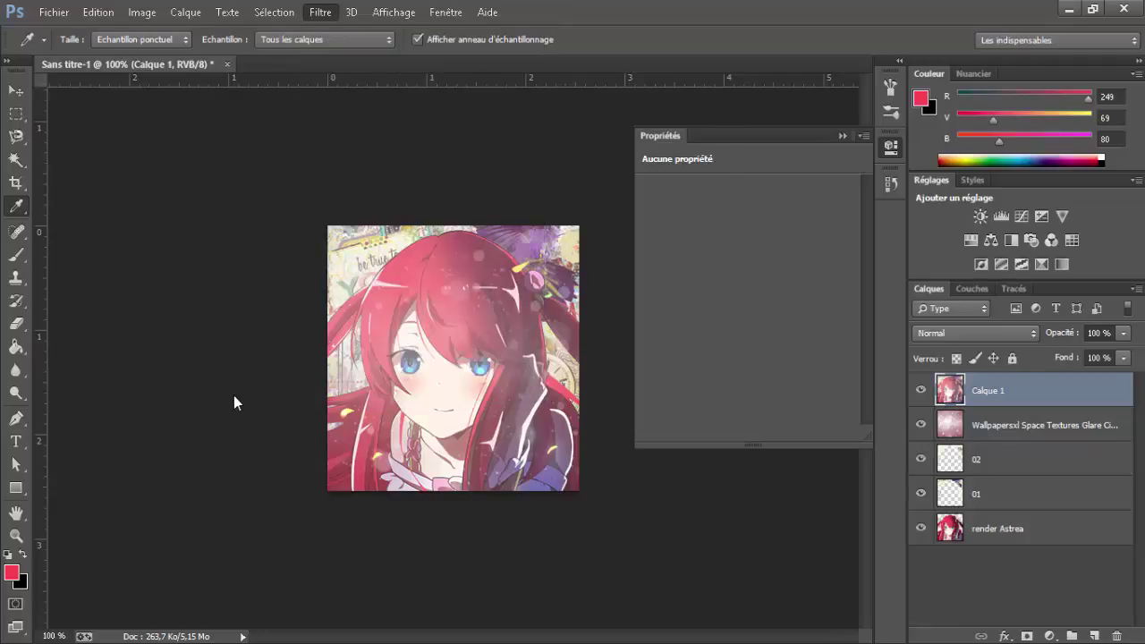
key("Return")
Apply the Antipoussière noise filter to the blurred layer.
left_click(320, 11)
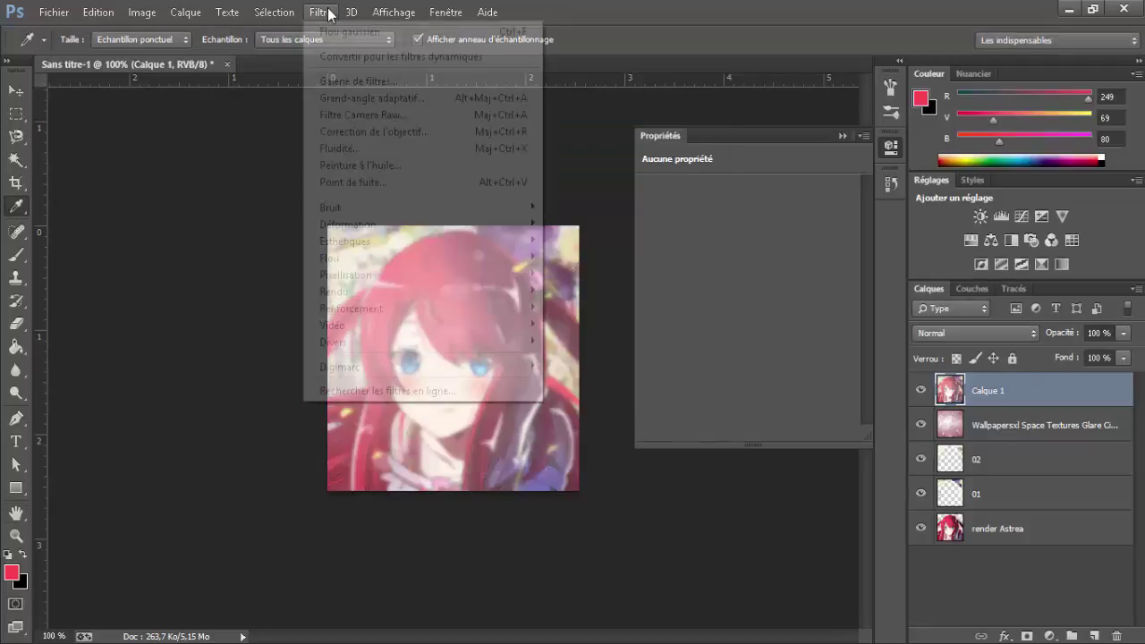
mouse_move(358, 207)
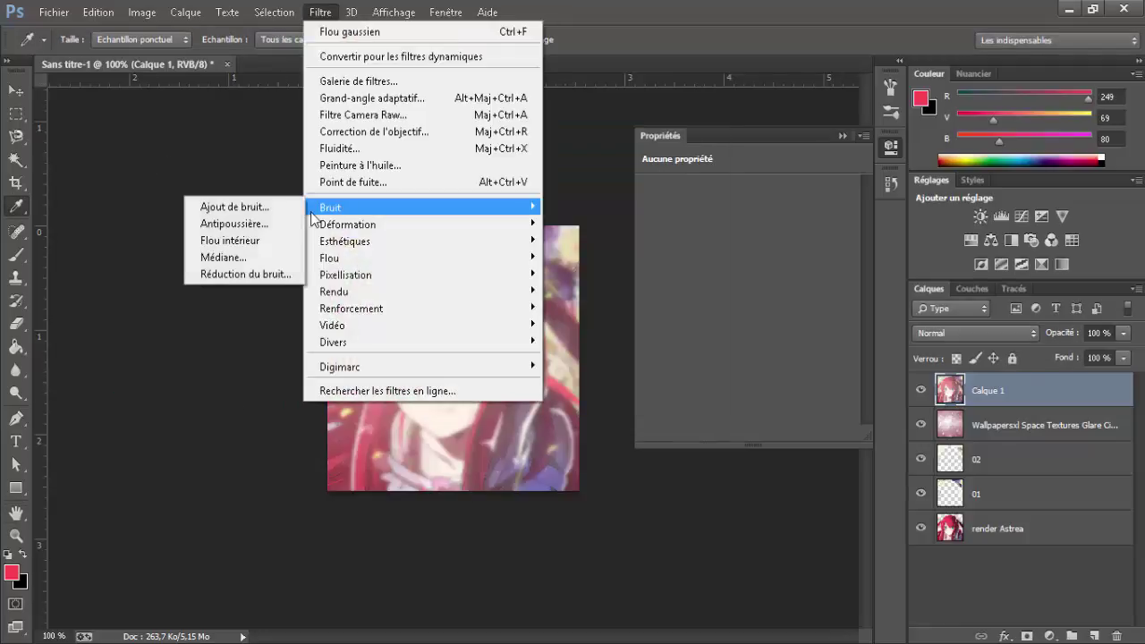
left_click(250, 224)
key("Return")
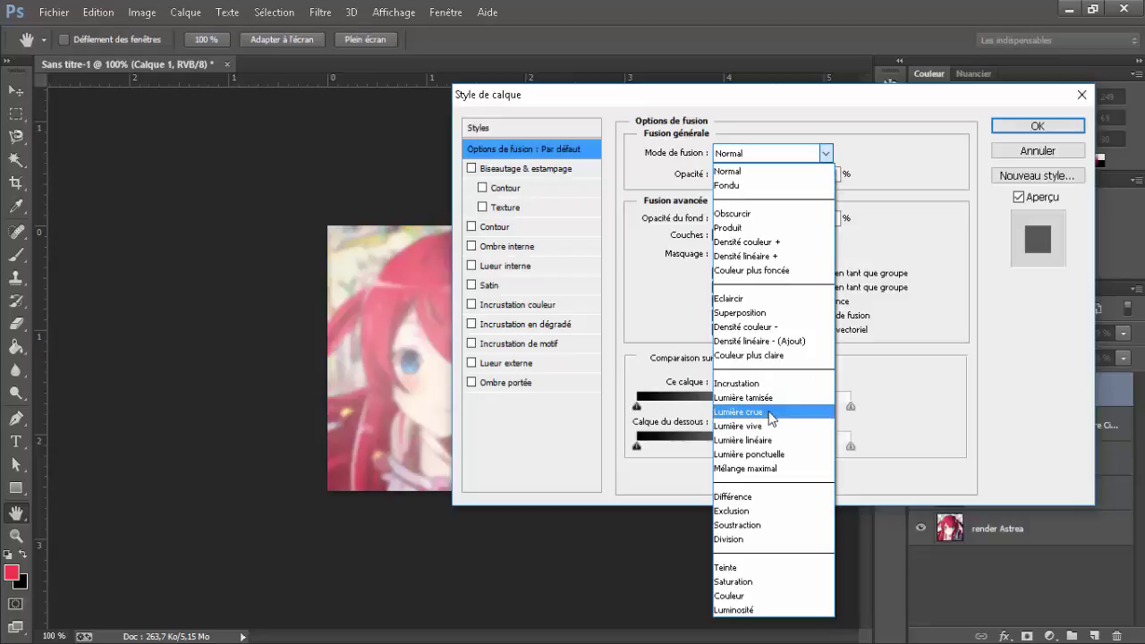
Try the Obscurcir and Produit blend modes on the blurred layer, keeping the canvas in view beside the layer style settings.
left_click(749, 215)
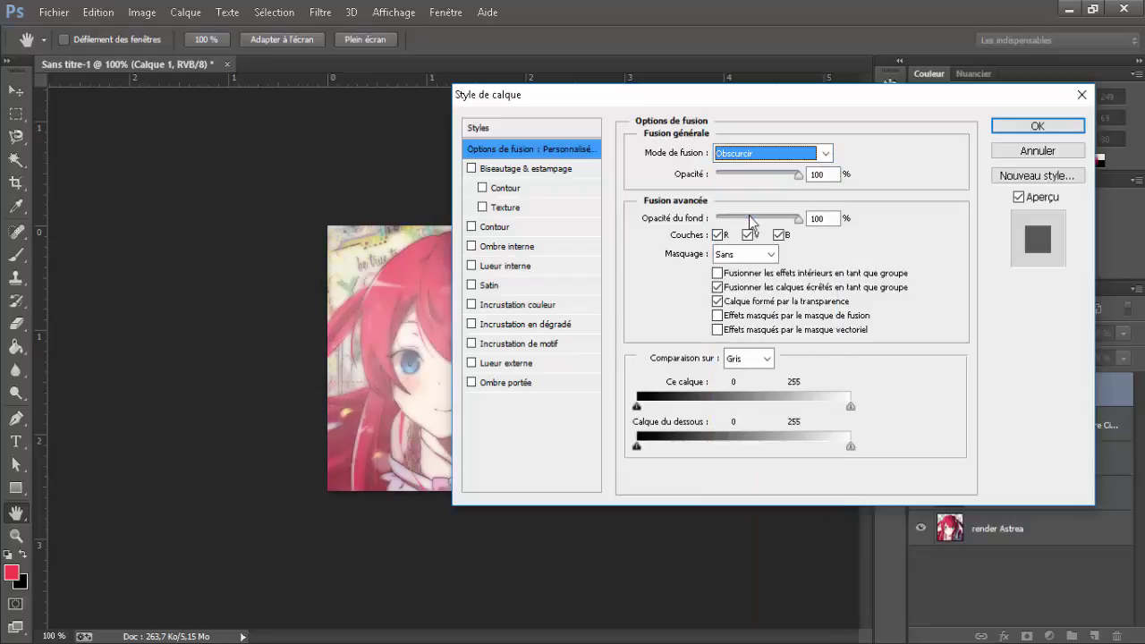
left_click_drag(537, 95, 871, 59)
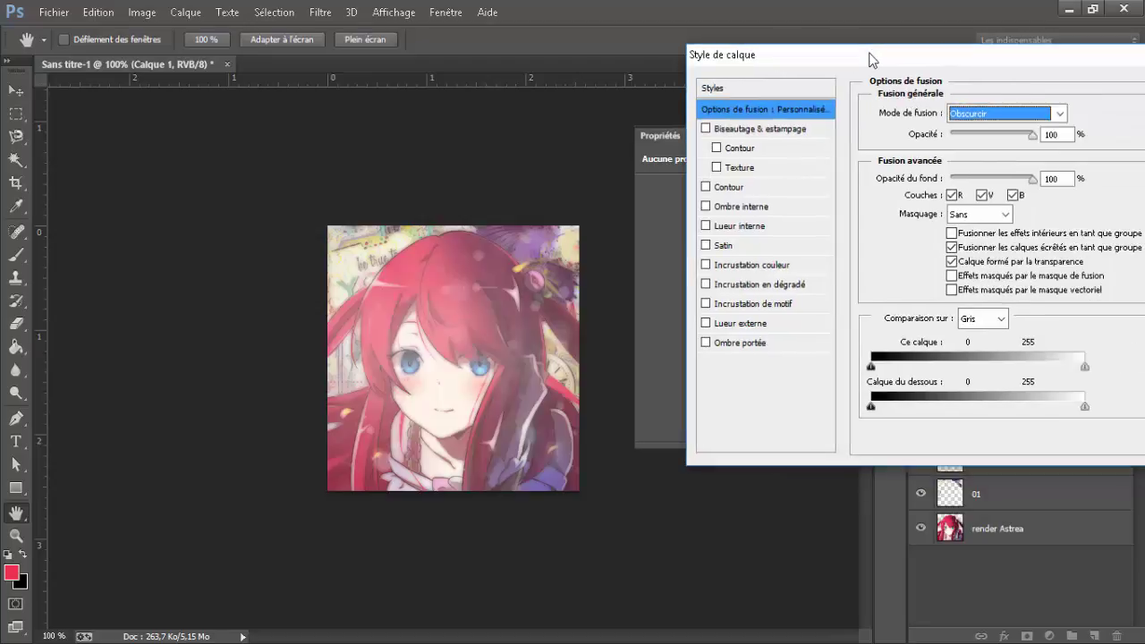
key("Down")
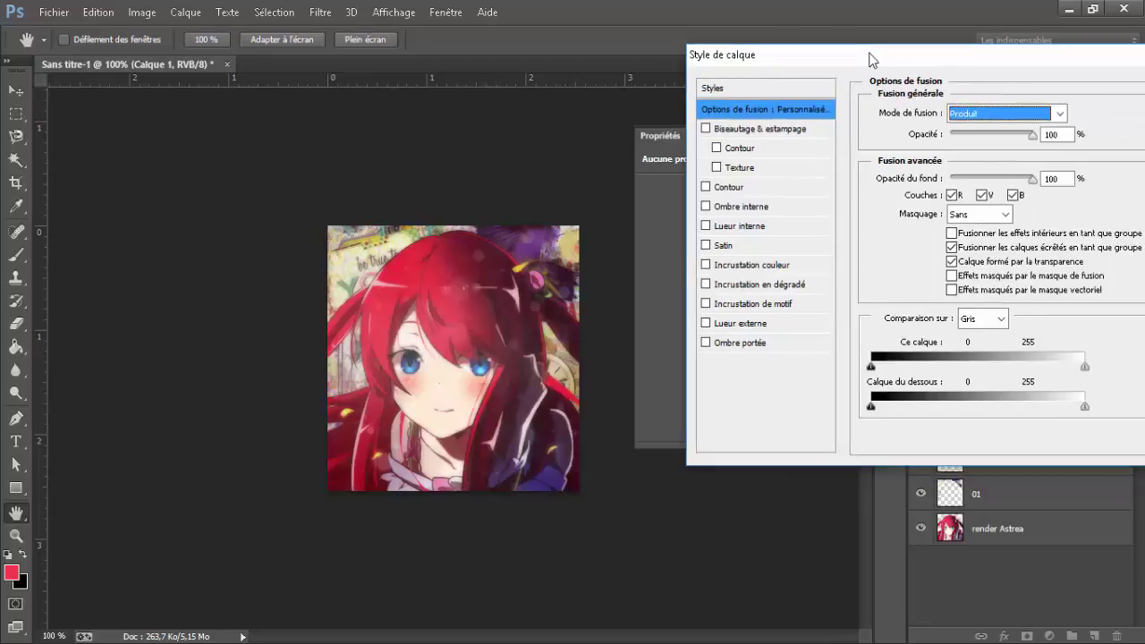
left_click_drag(994, 133, 1136, 151)
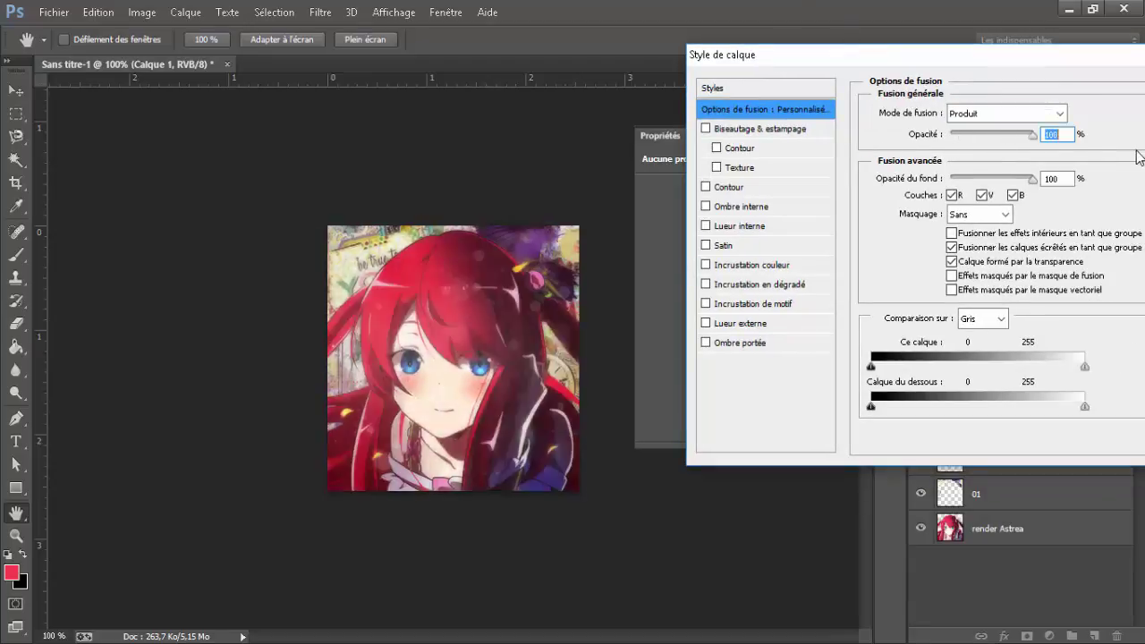
Try further blend modes on the blurred layer, from Densité couleur + through Densité linéaire - (Ajout) to Incrustation.
left_click(1029, 114)
left_click(1030, 136)
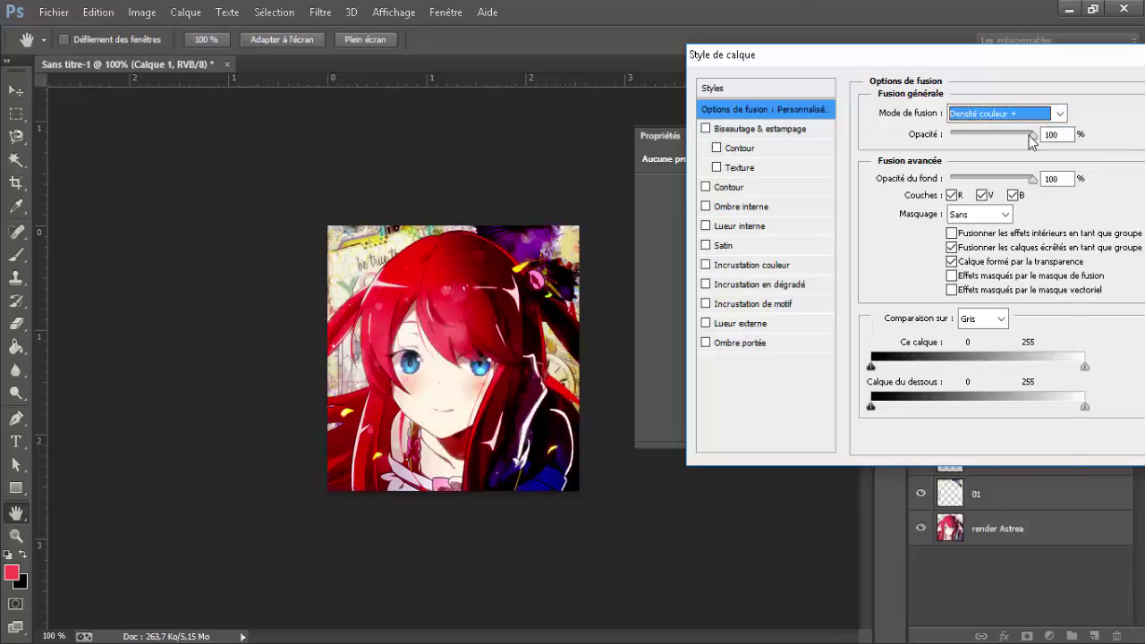
key("Down")
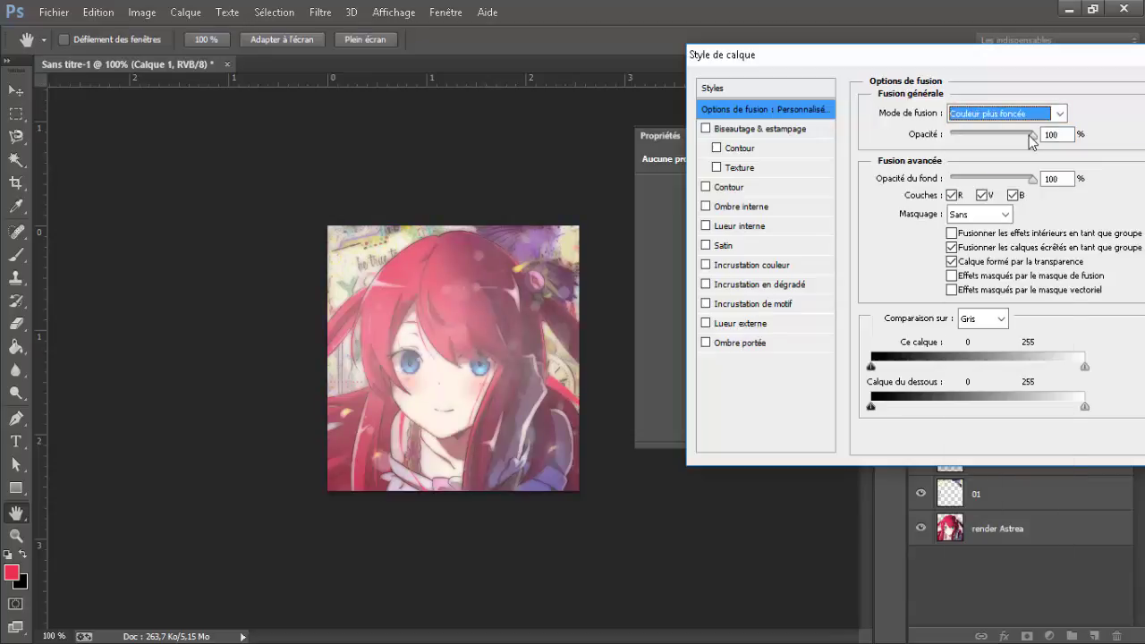
key("Down")
key("Down")
key("Down")
key("Down")
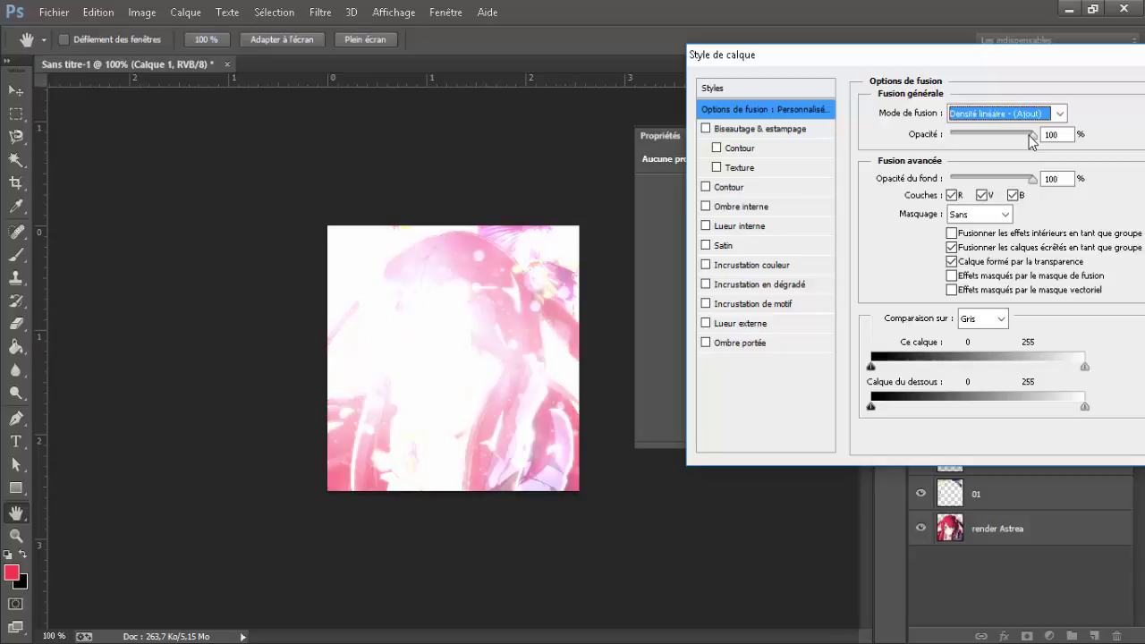
key("Down")
key("Down")
key("Down")
key("Up")
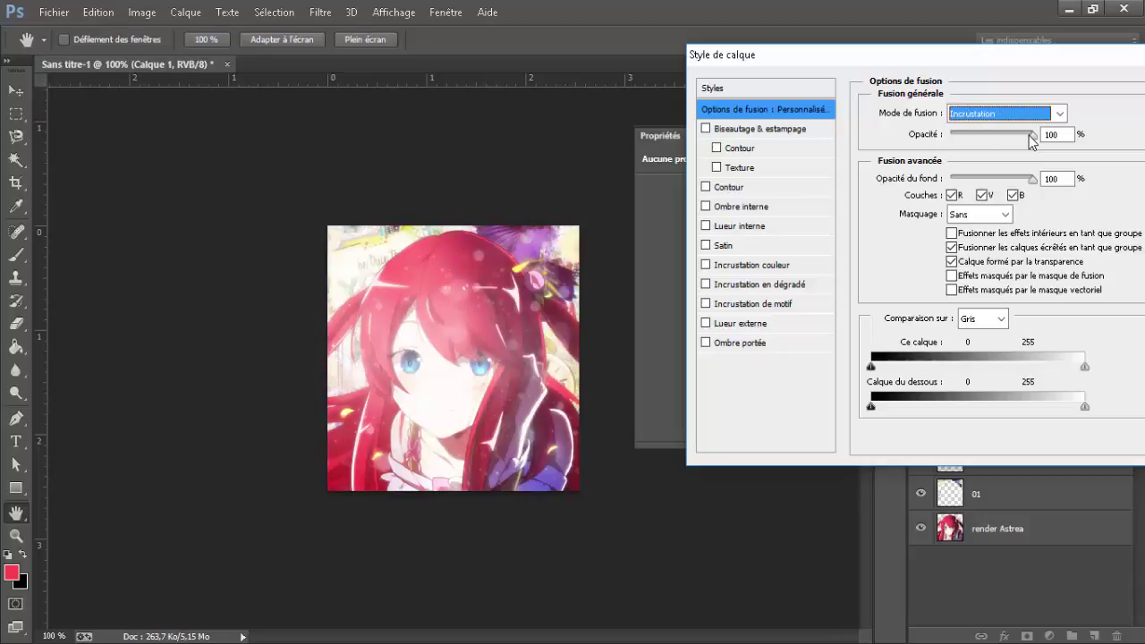
key("Down")
key("Up")
Compare the Lumière tamisée and Lumière crue blend modes on the blurred layer.
mouse_move(1033, 142)
left_mouse_down()
mouse_move(1004, 145)
mouse_move(1035, 139)
left_mouse_up()
left_click(1035, 116)
left_click(1035, 116)
key("Down")
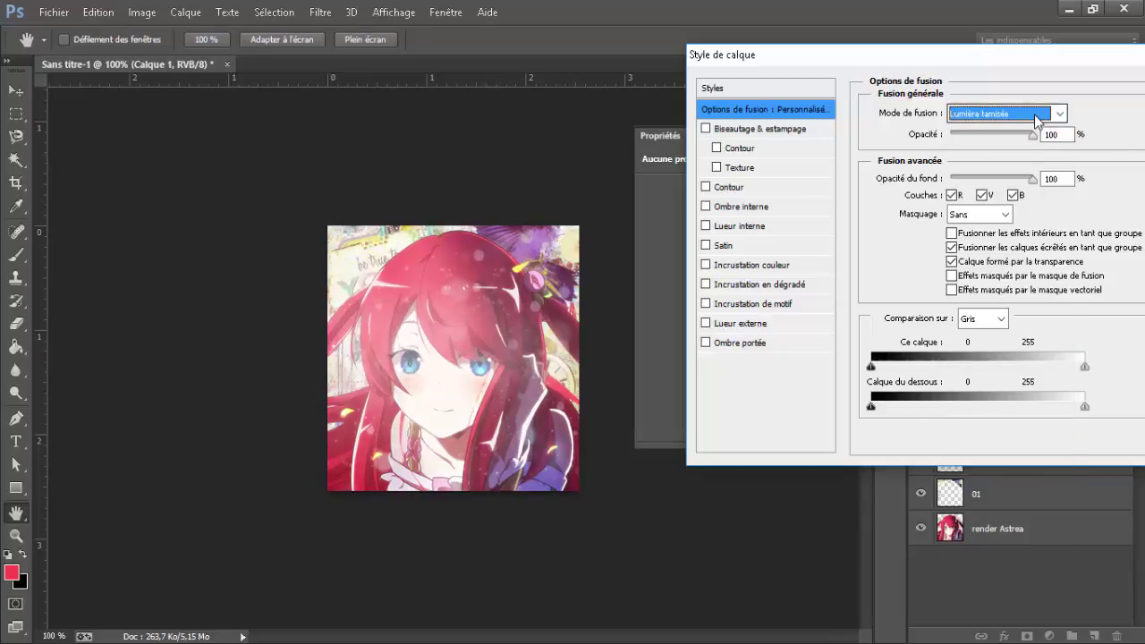
key("Tab")
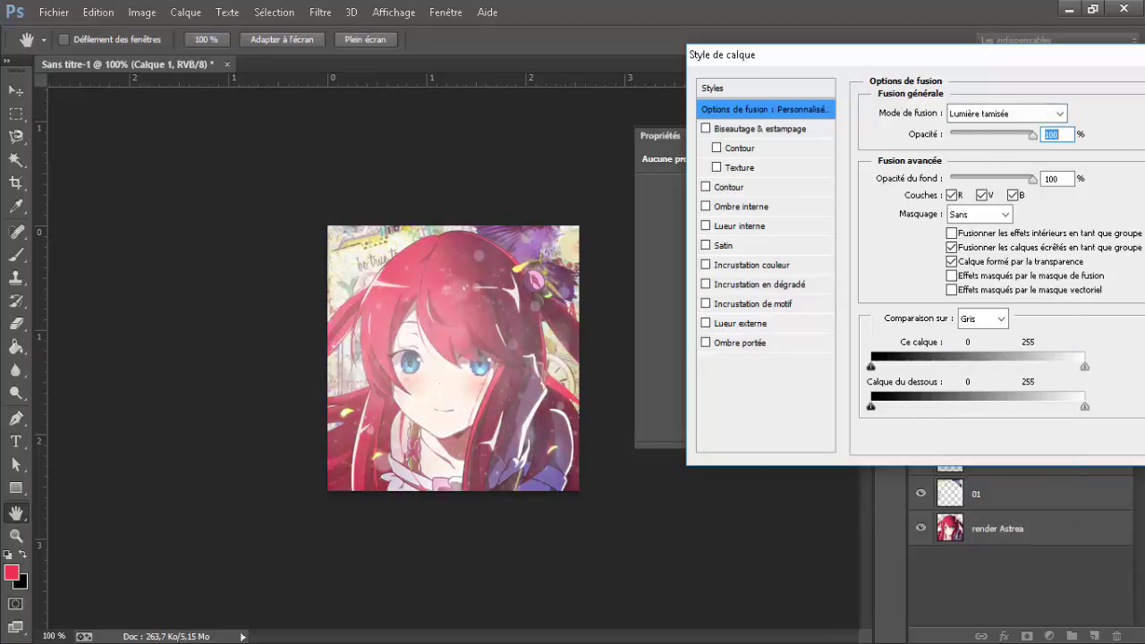
left_click(1059, 115)
left_click(1058, 114)
key("Down")
key("Down")
key("Up")
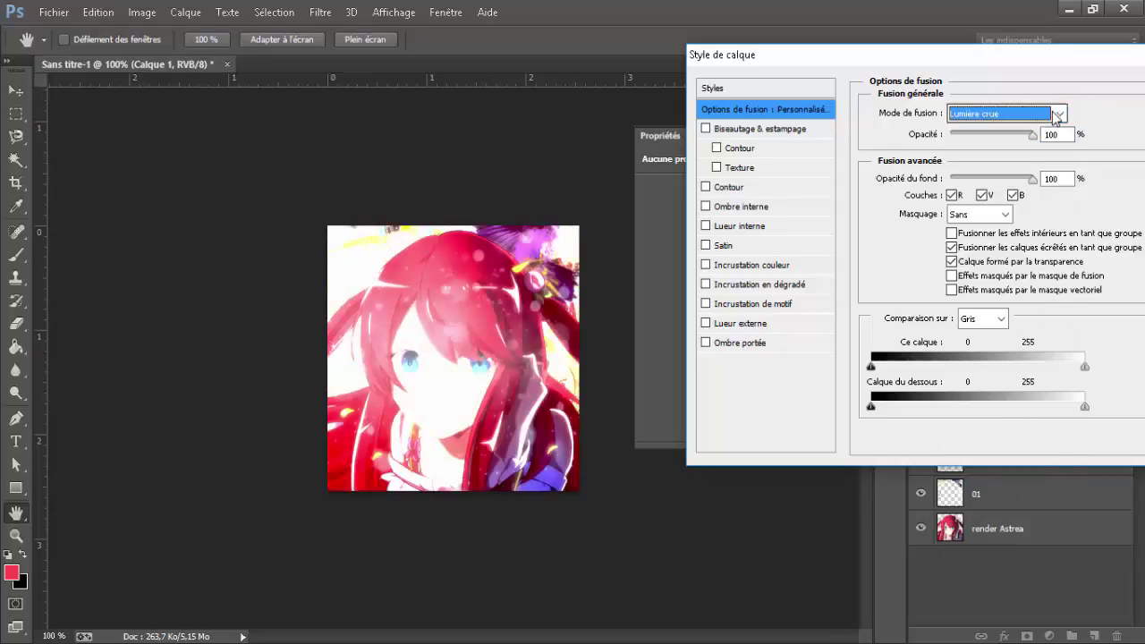
left_click_drag(1007, 137, 1129, 120)
left_click(1032, 108)
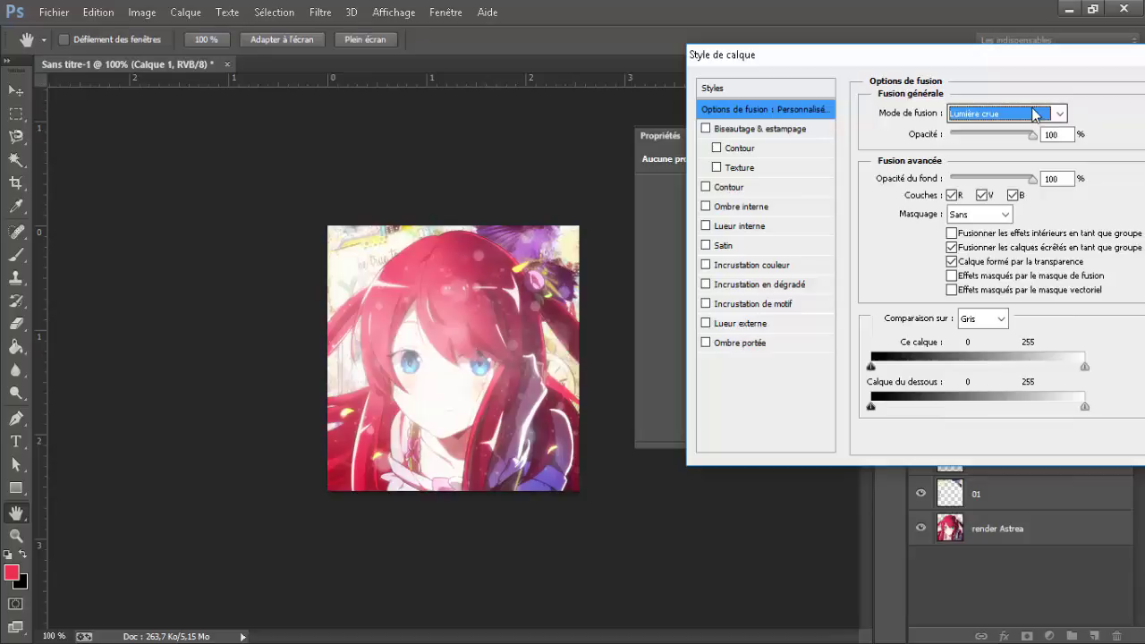
Try the remaining blend modes on the blurred layer, from Lumière linéaire down to Couleur.
key("Down")
key("Down")
key("Down")
key("Down")
key("Down")
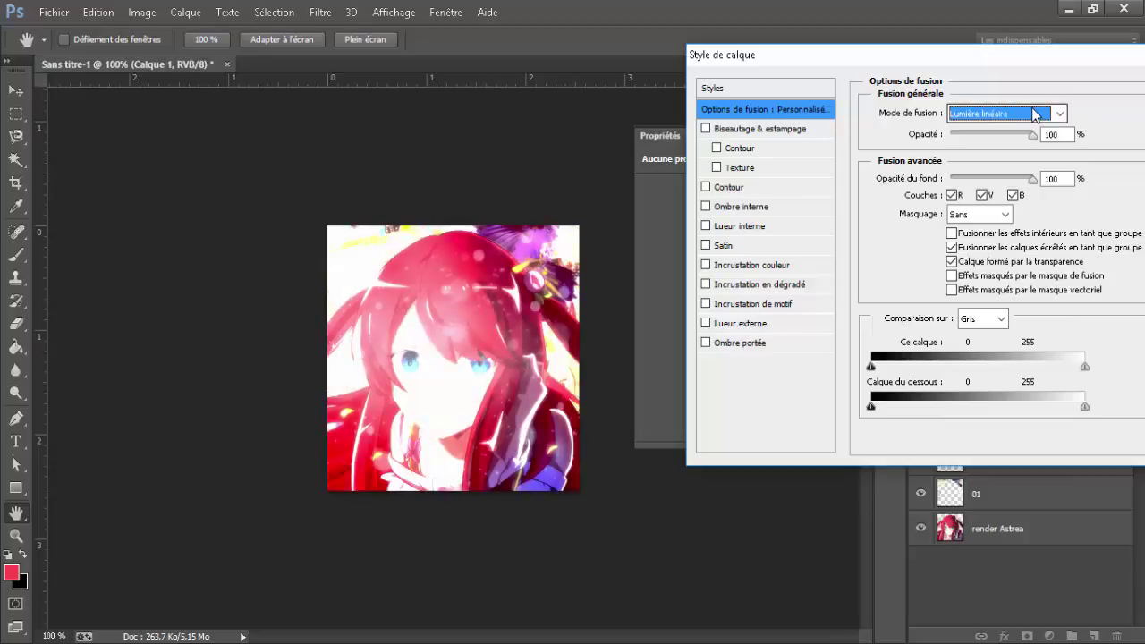
key("Down")
key("Down")
key("Down")
key("Down")
key("Down")
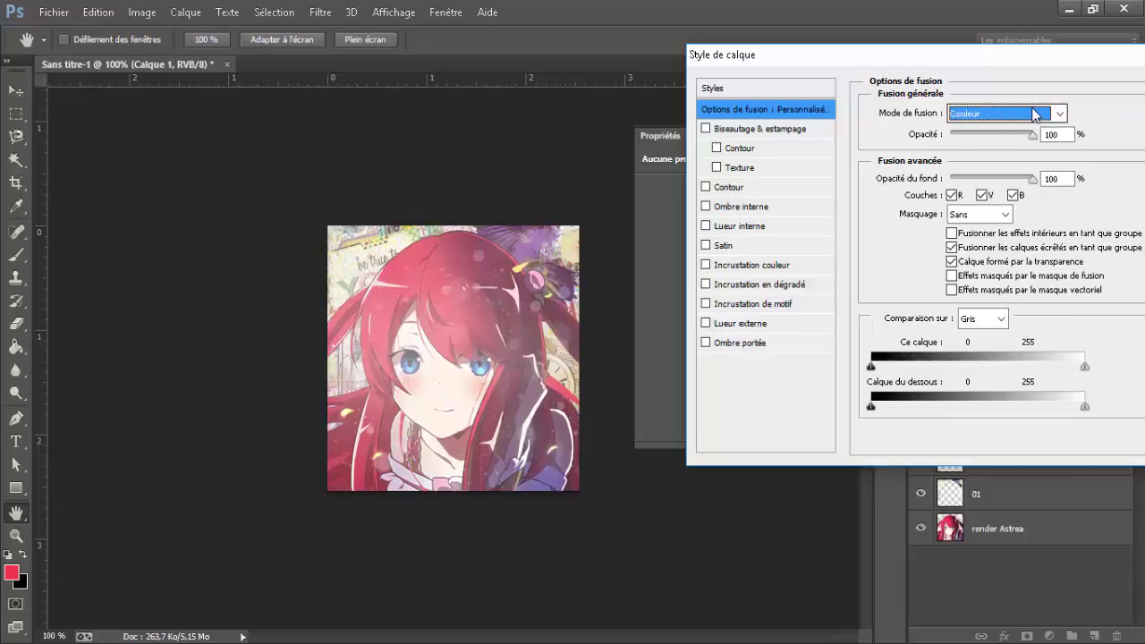
Set the blurred layer's blend mode to Lumière crue at 100% opacity and apply the layer style.
key("Up")
key("Up")
key("Up")
key("Up")
key("Up")
key("Up")
key("Up")
key("Up")
key("Up")
key("Up")
key("Up")
key("Up")
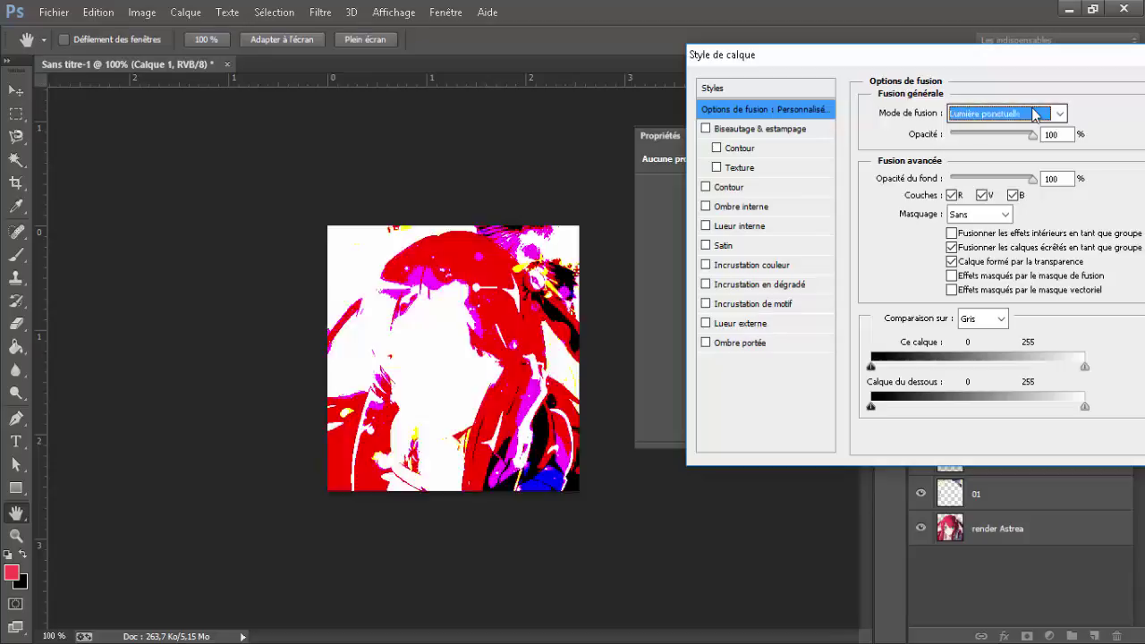
key("Down")
key("Down")
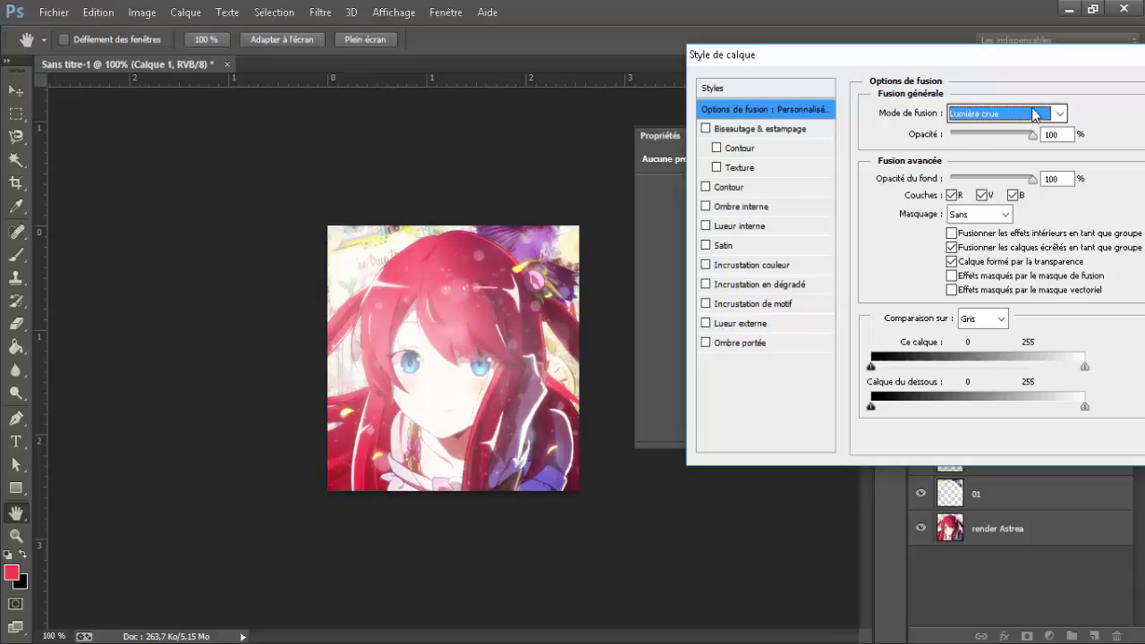
key("Return")
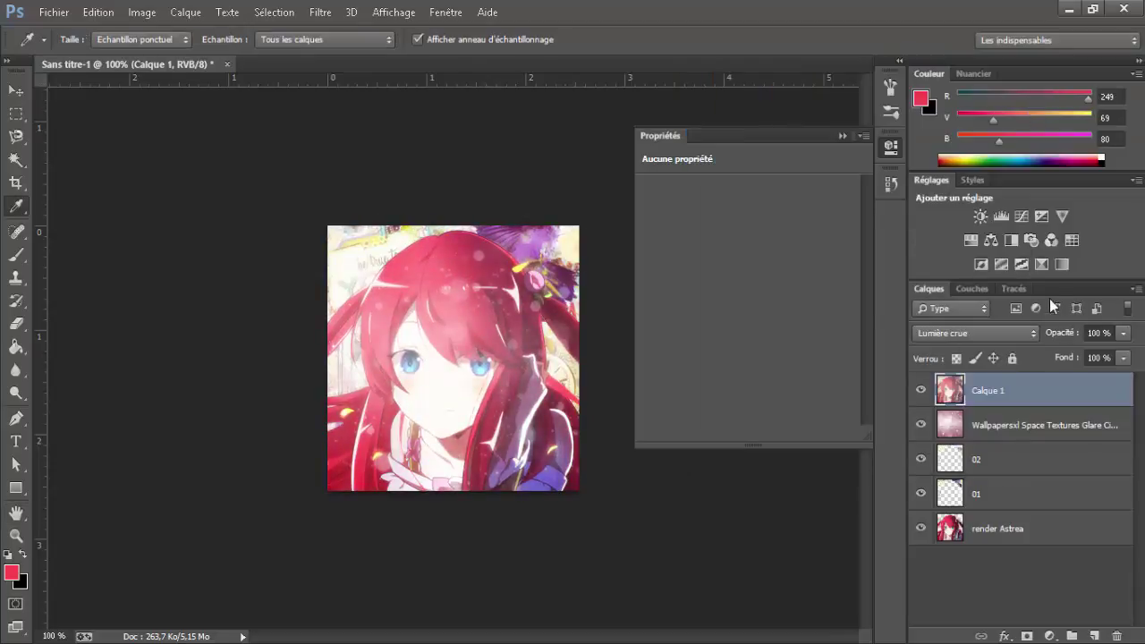
Add a gradient map adjustment layer above the blurred layer using the violet-to-orange preset.
left_click(1062, 264)
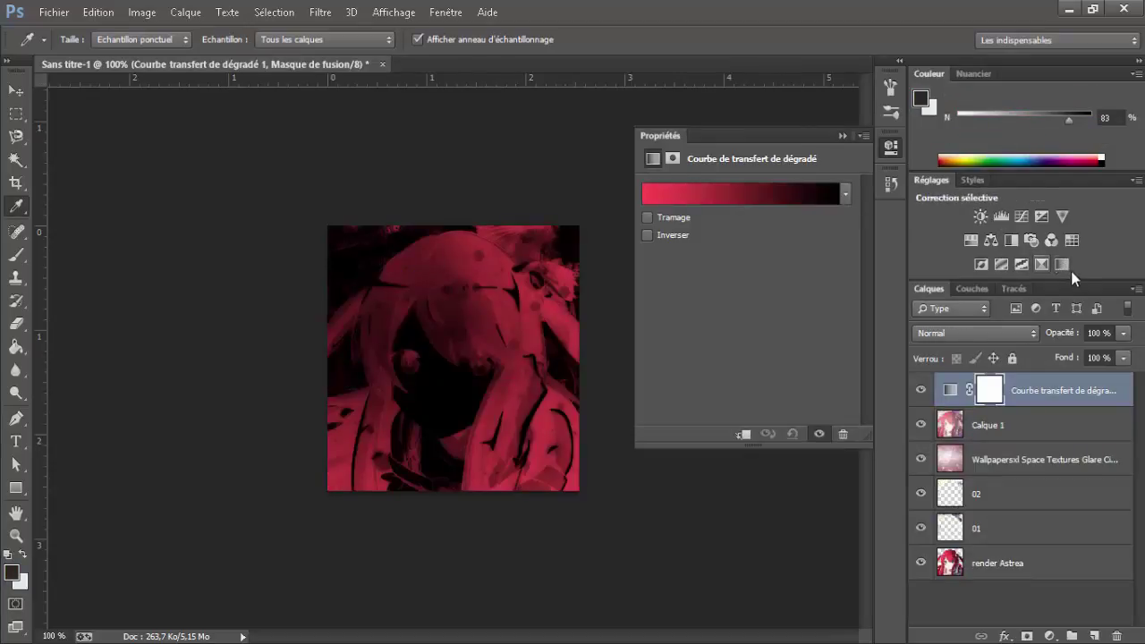
left_click(846, 194)
left_click(771, 232)
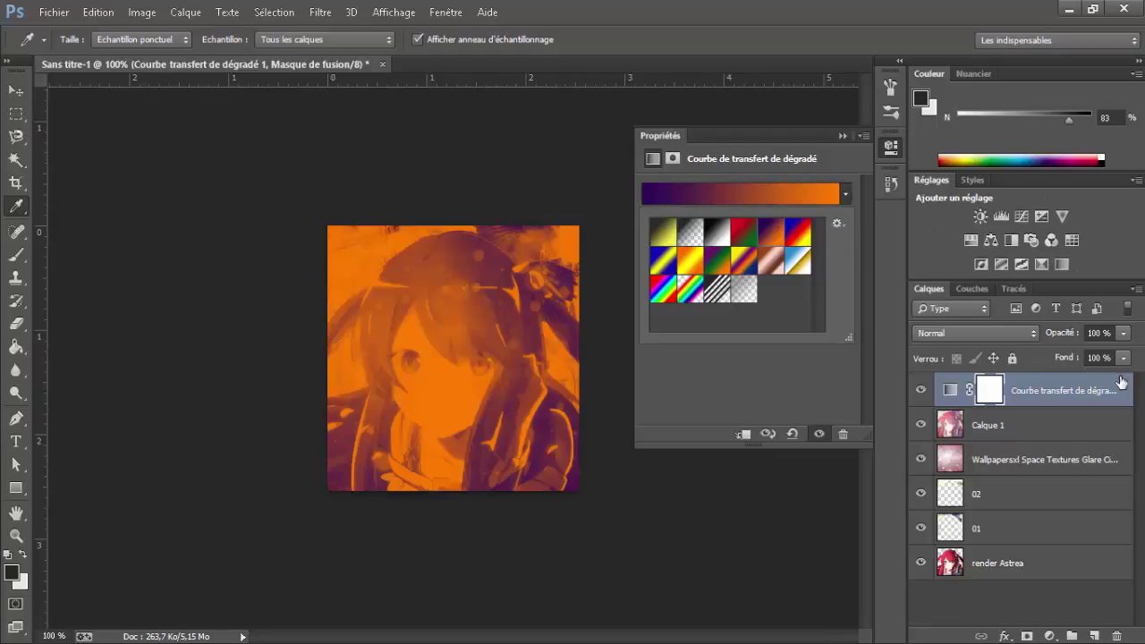
Set the gradient map layer's blend mode to Lumière tamisée in its layer style and apply it.
left_click(1122, 381)
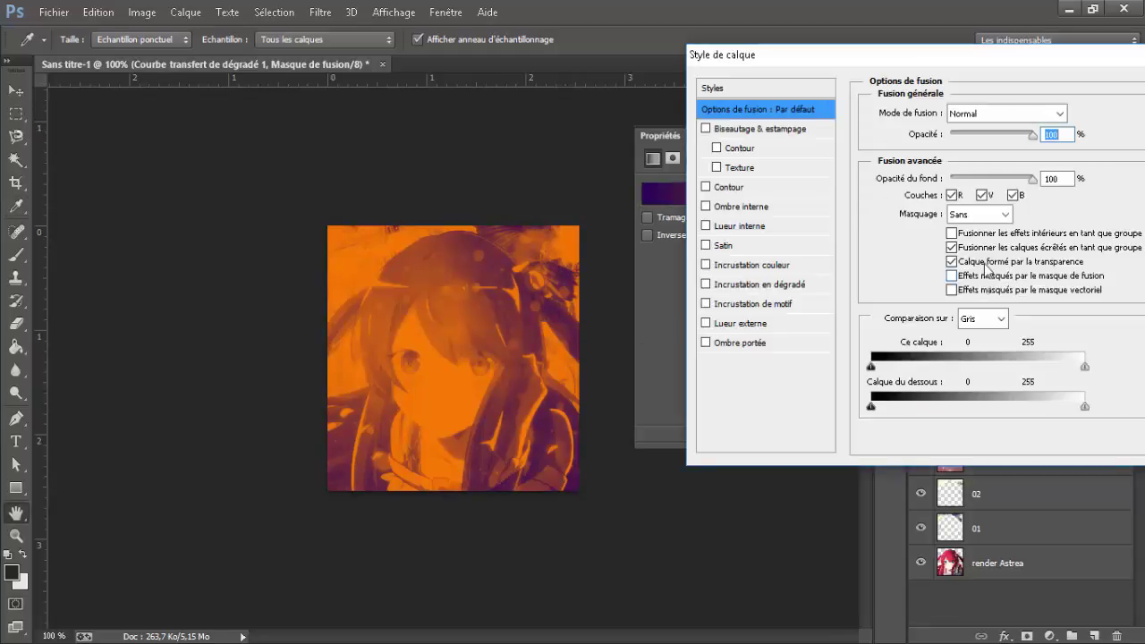
left_click(1009, 116)
left_click(1007, 357)
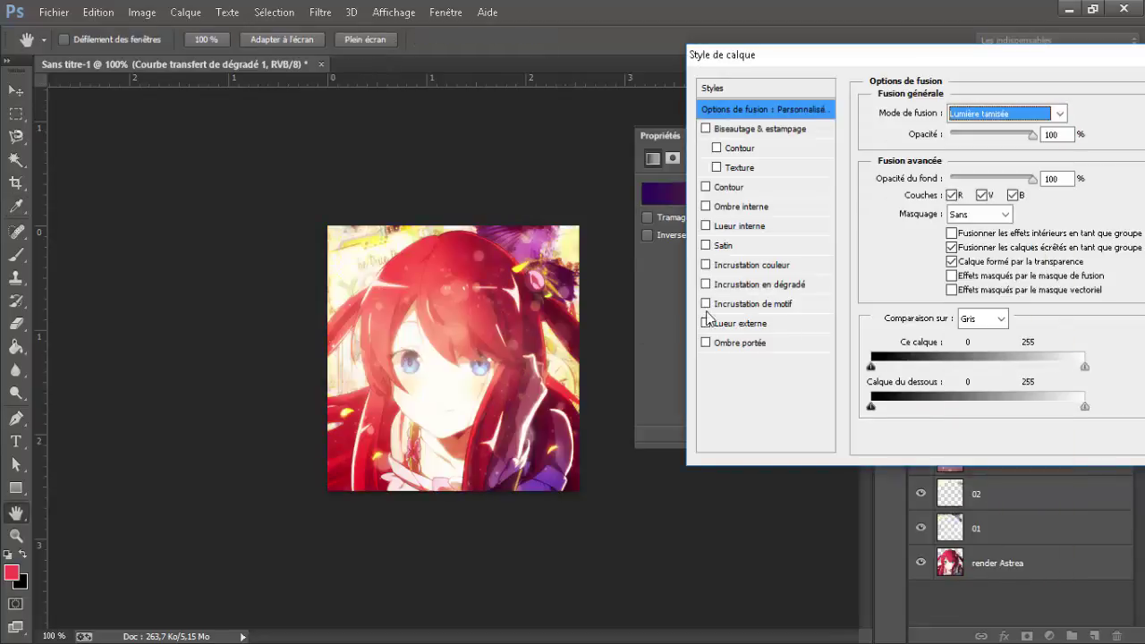
left_click_drag(803, 66, 474, 68)
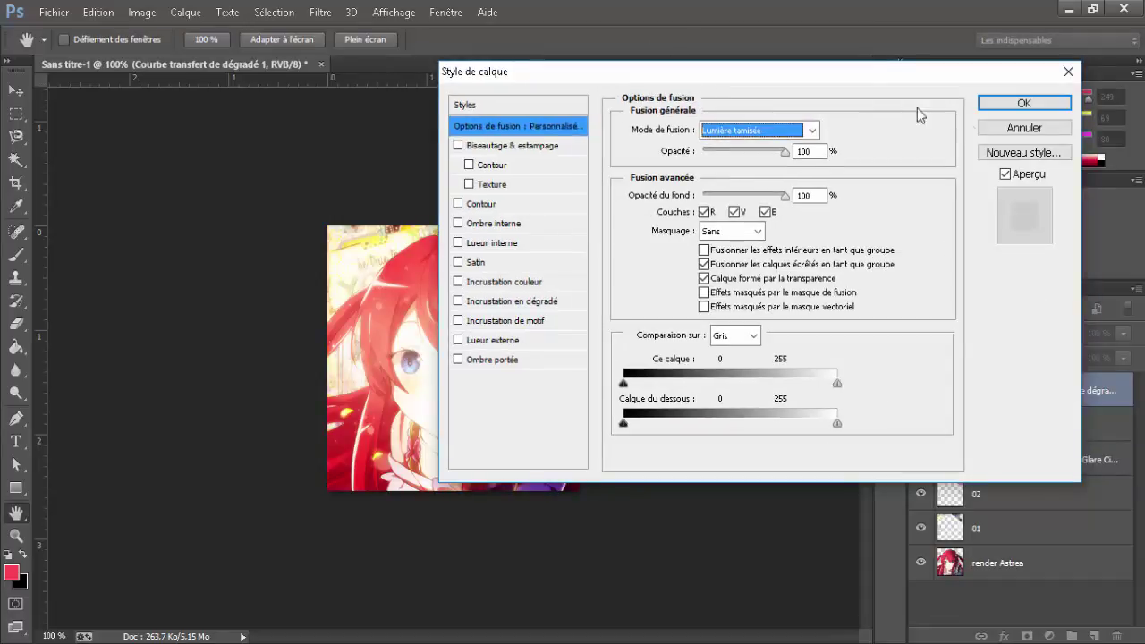
left_click(1003, 102)
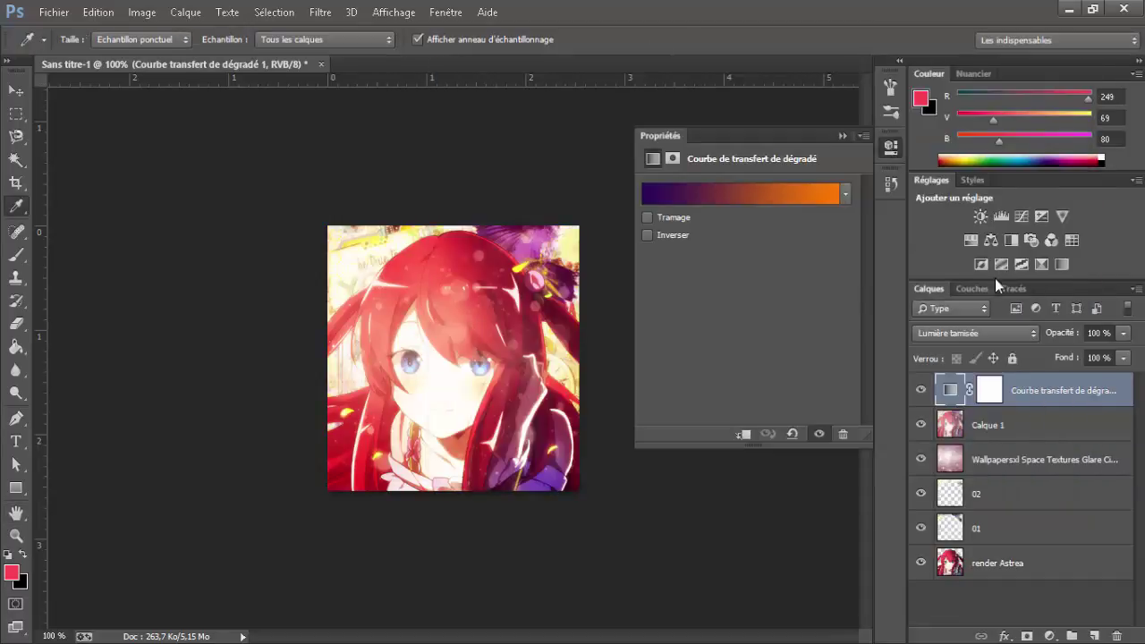
Try a Luminosité/Contraste adjustment layer with brightness -58 and contrast -50, and delete that layer.
left_click(979, 220)
left_click_drag(746, 269, 487, 275)
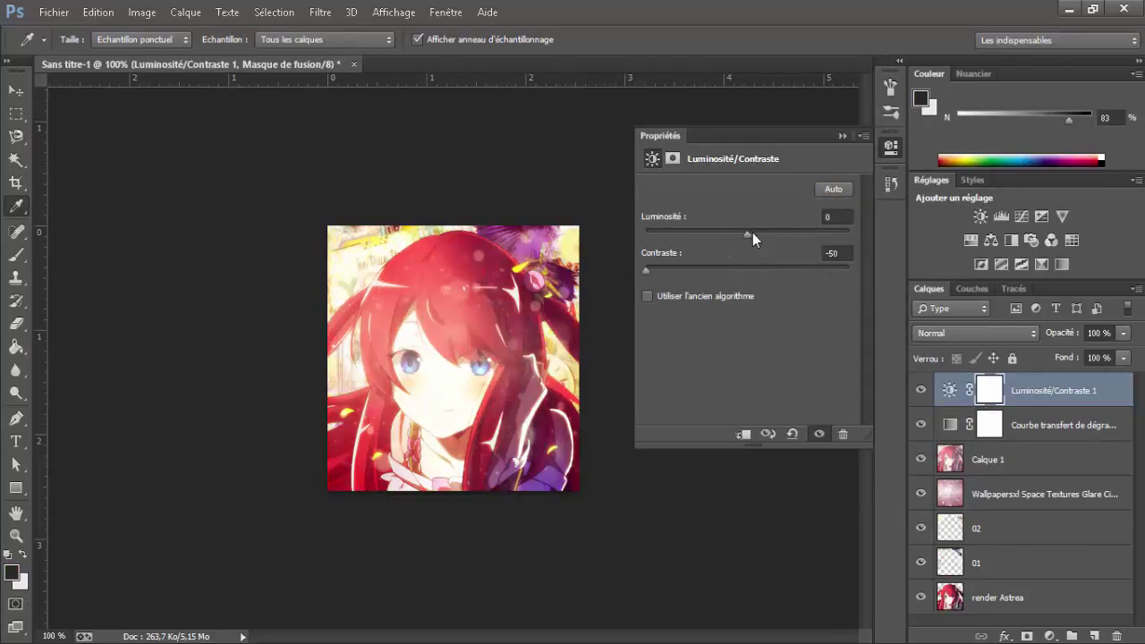
left_click_drag(752, 232, 702, 229)
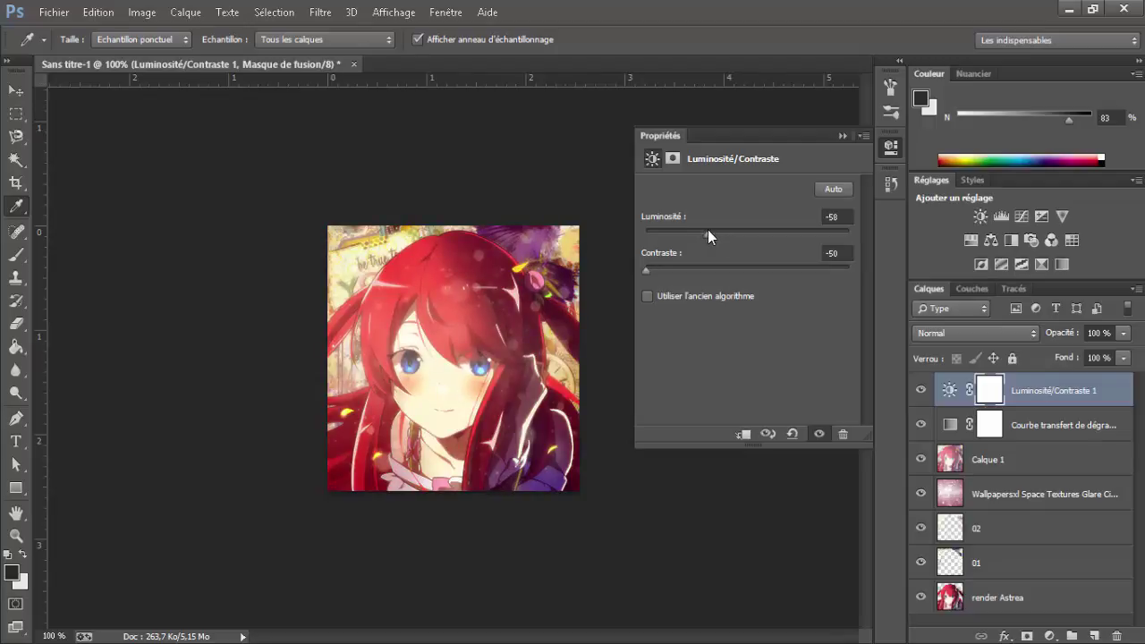
key("Delete")
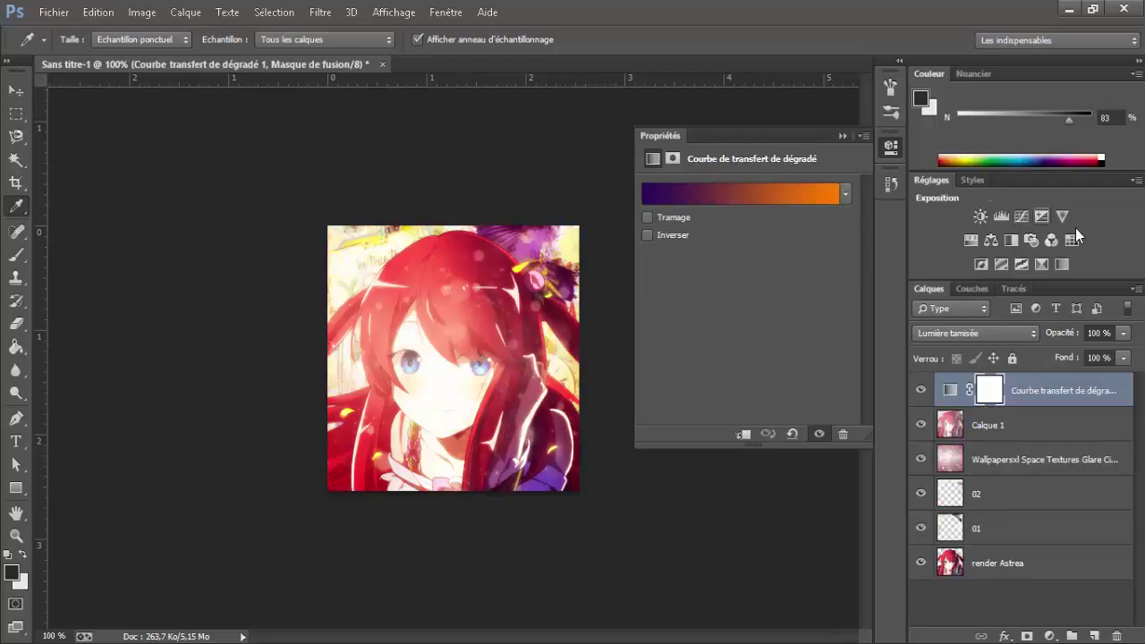
Try a Teinte/Saturation adjustment layer with saturation -100 and luminosity -34, and delete that layer.
left_click(972, 239)
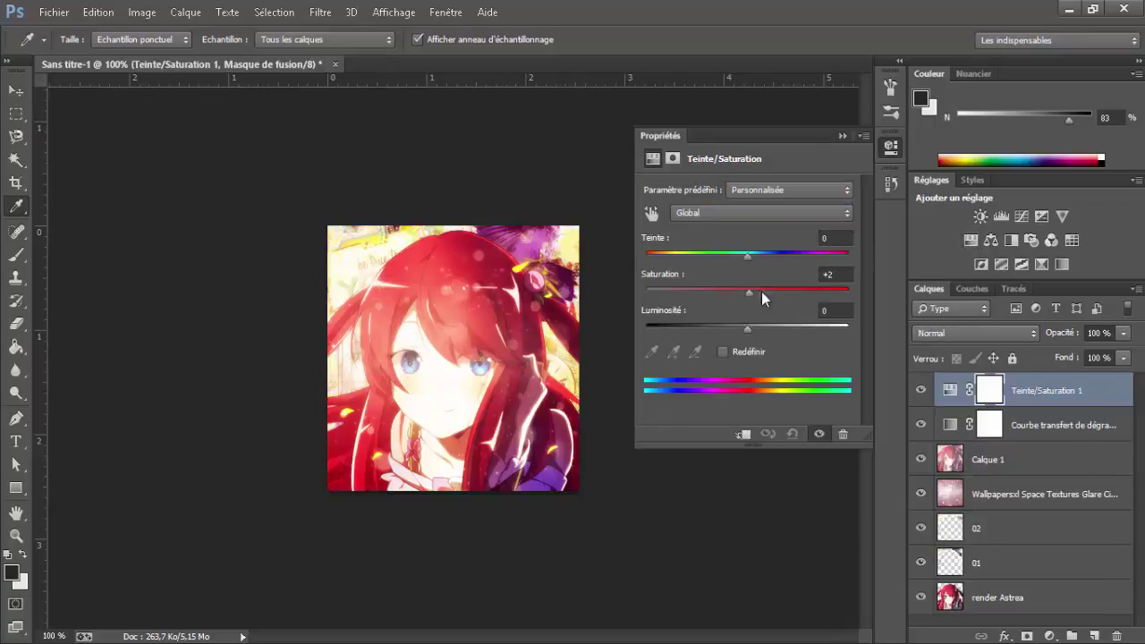
left_click_drag(761, 292, 511, 315)
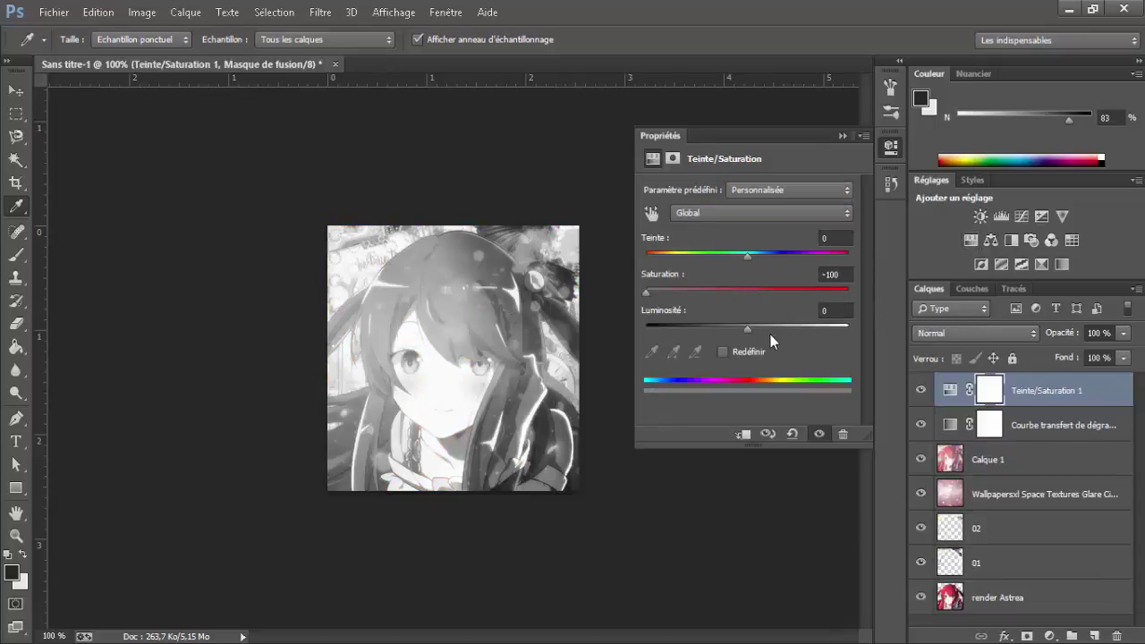
left_click_drag(749, 328, 711, 328)
key("Delete")
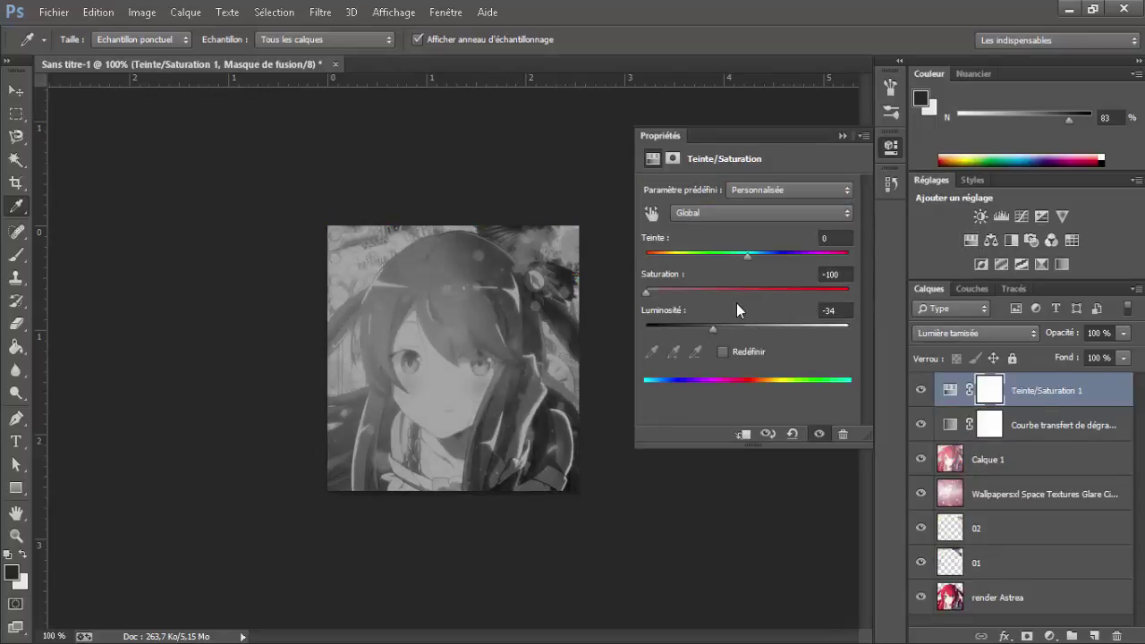
Add a Luminosité/Contraste adjustment layer above the gradient map with brightness -92 and contrast 100.
left_click(981, 216)
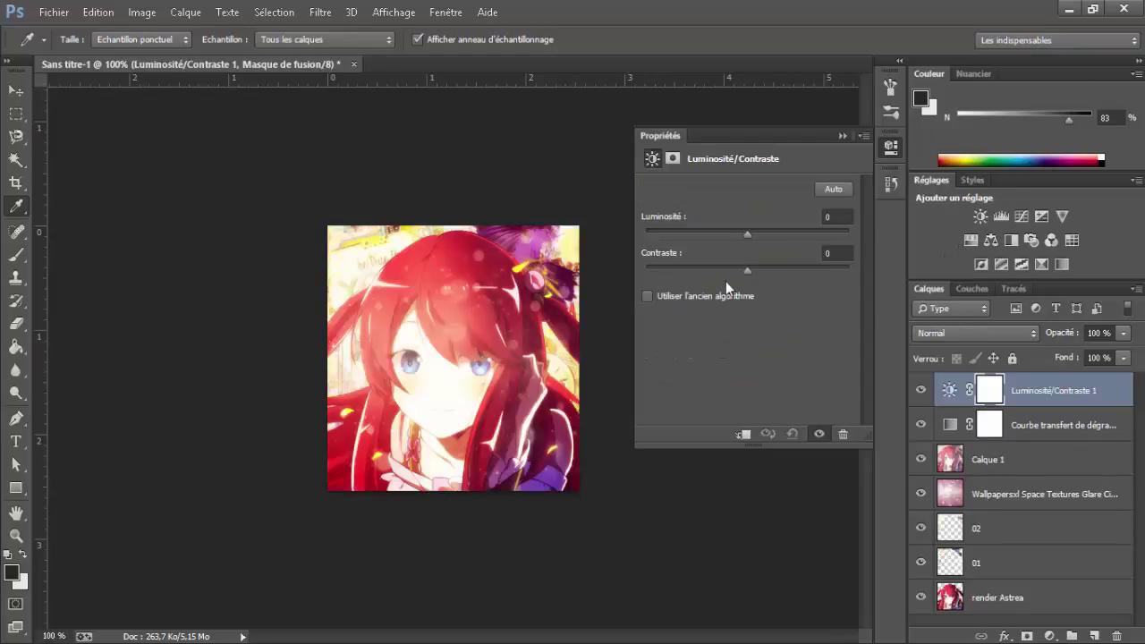
left_click_drag(742, 270, 916, 251)
left_click_drag(748, 234, 685, 243)
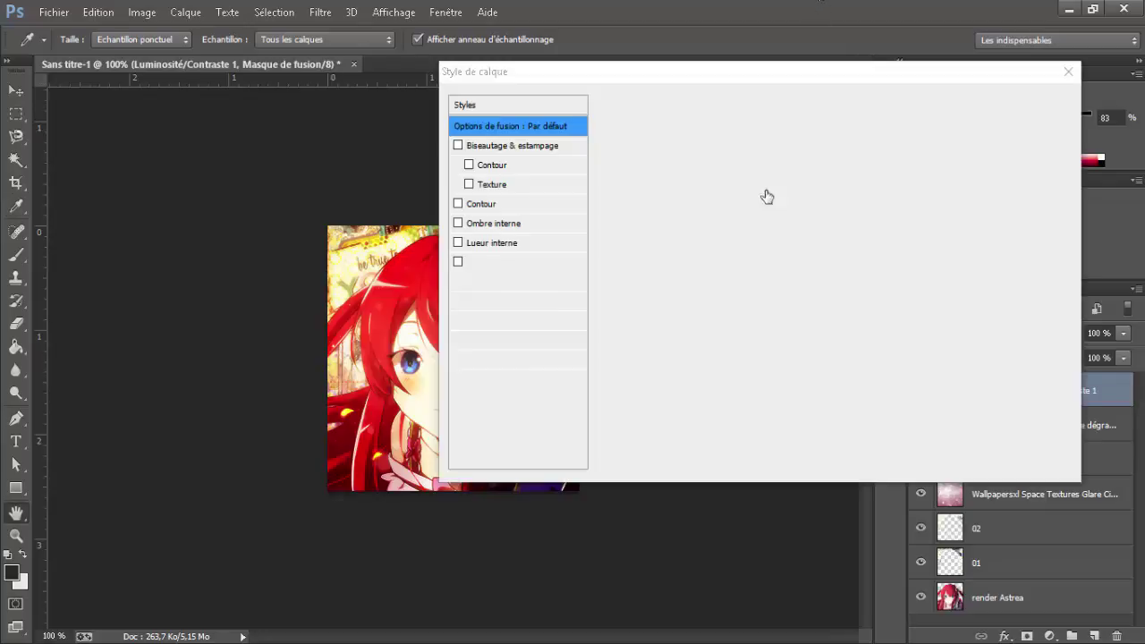
Try the Couleur plus foncée and Eclaircir blend modes in the Luminosité/Contraste layer's style.
left_click_drag(737, 64, 928, 78)
left_click(919, 140)
left_click(919, 148)
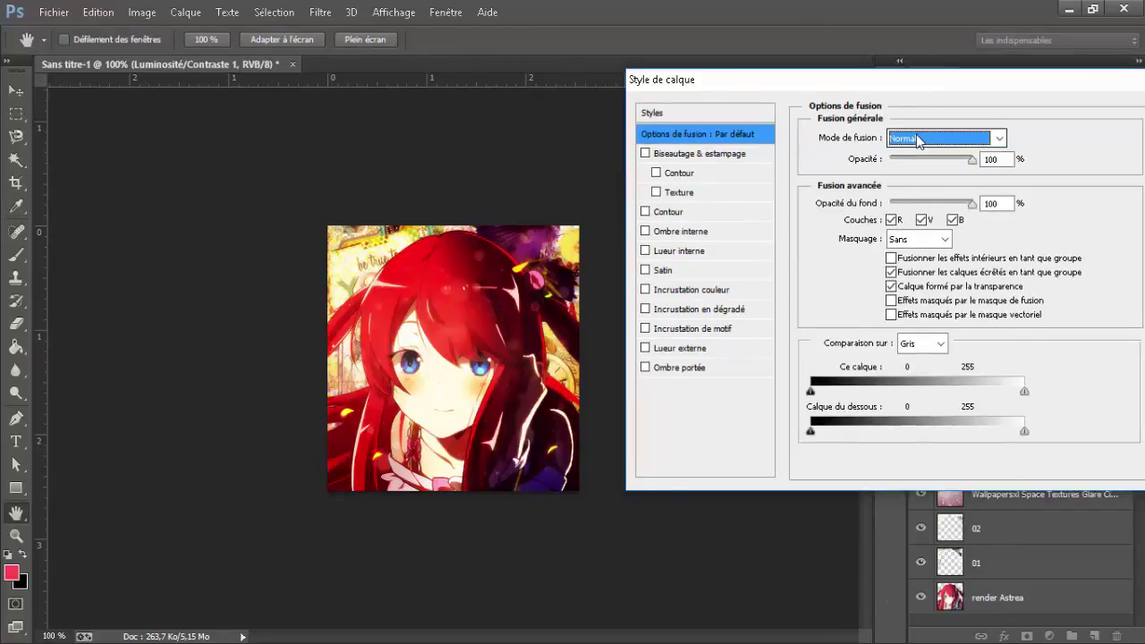
scroll(919, 139, "down", 4)
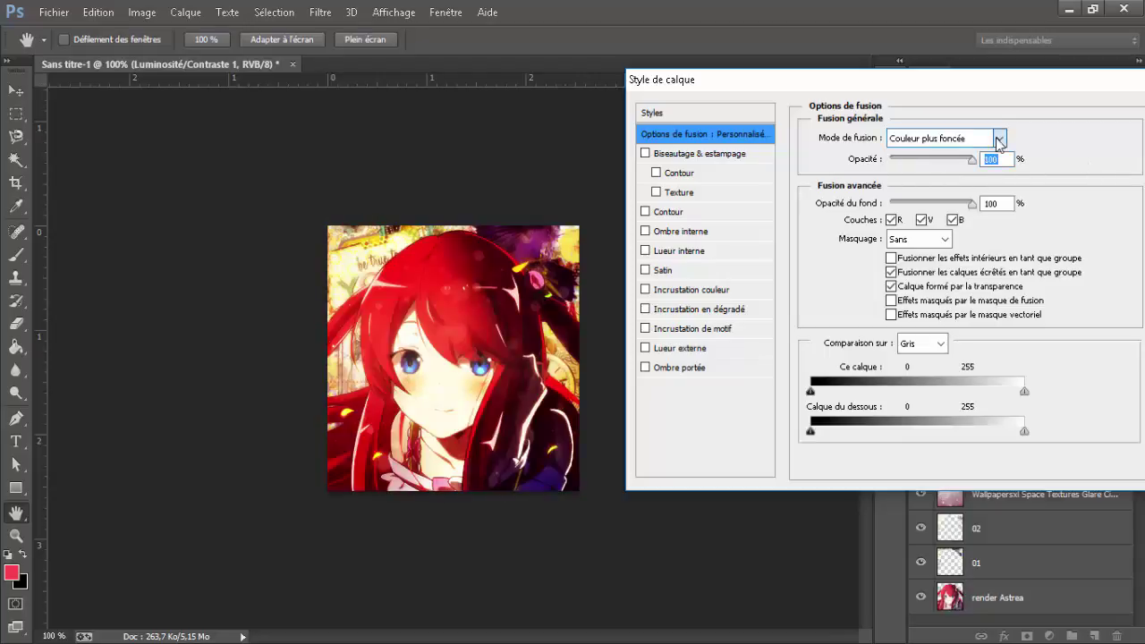
scroll(999, 143, "down", 1)
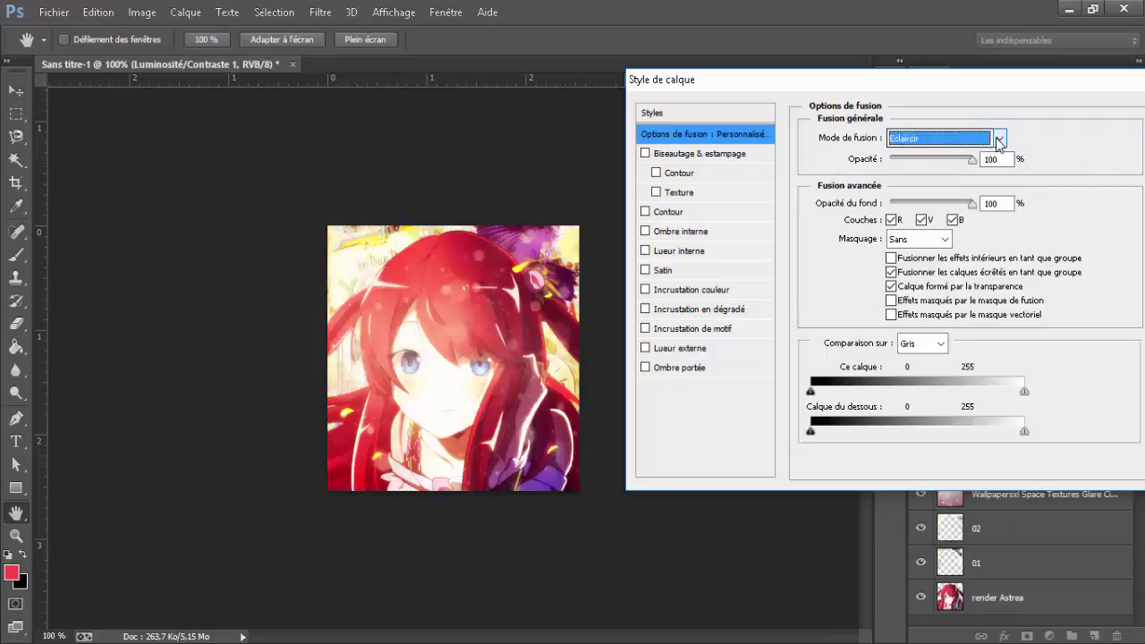
key("Tab")
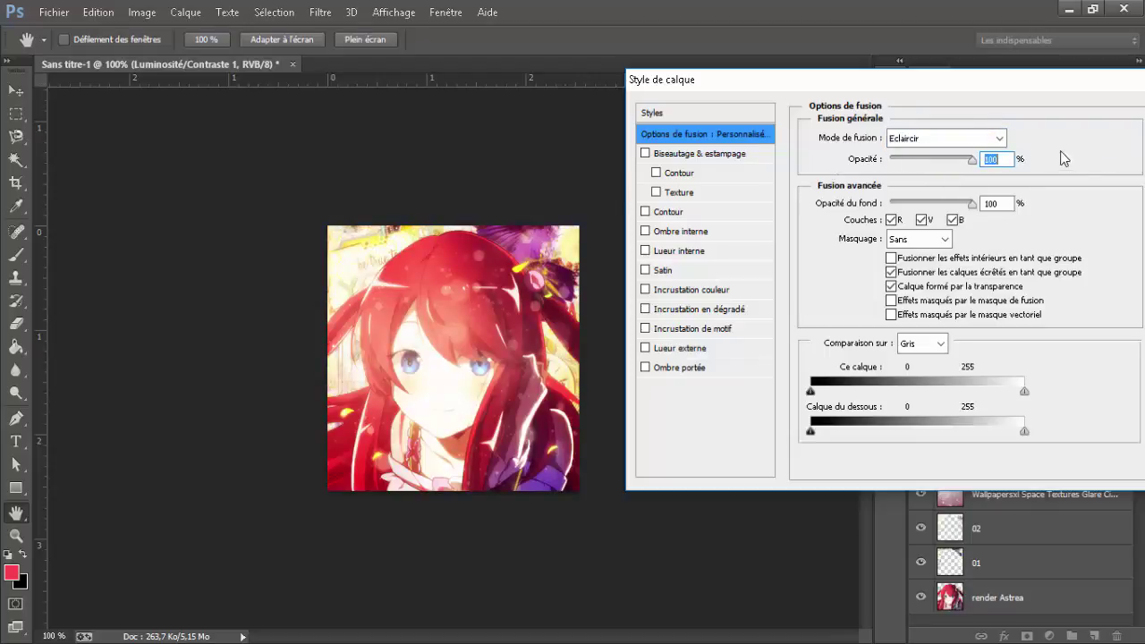
Compare the Superposition, Incrustation, Lumière crue and Lumière tamisée blend modes on the Luminosité/Contraste layer.
left_click(973, 138)
scroll(976, 145, "down", 1)
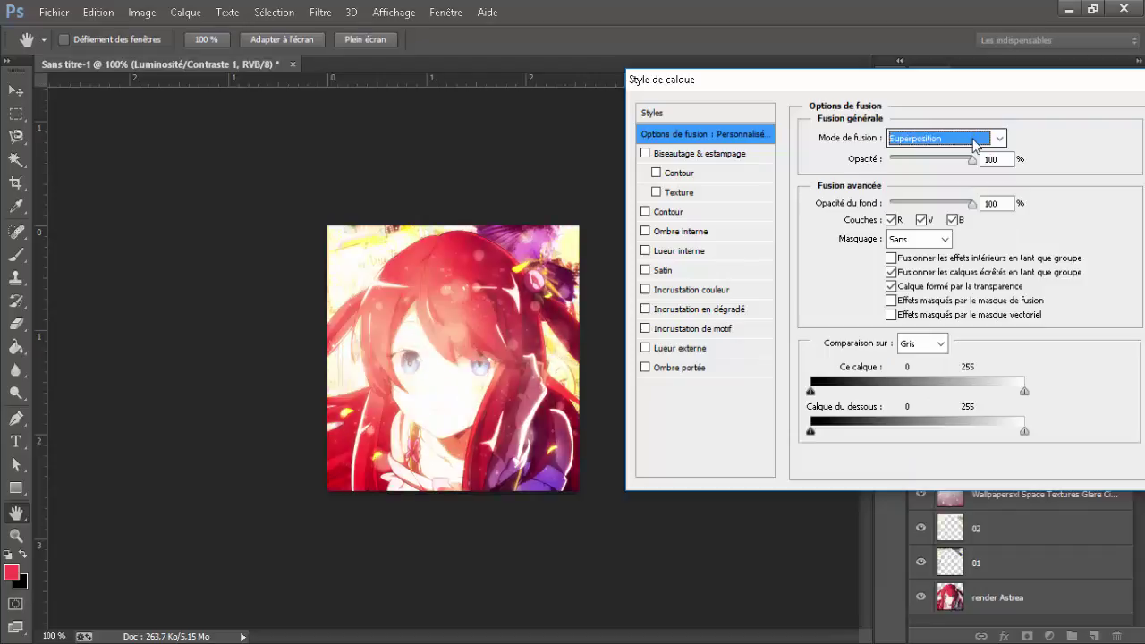
scroll(976, 145, "down", 3)
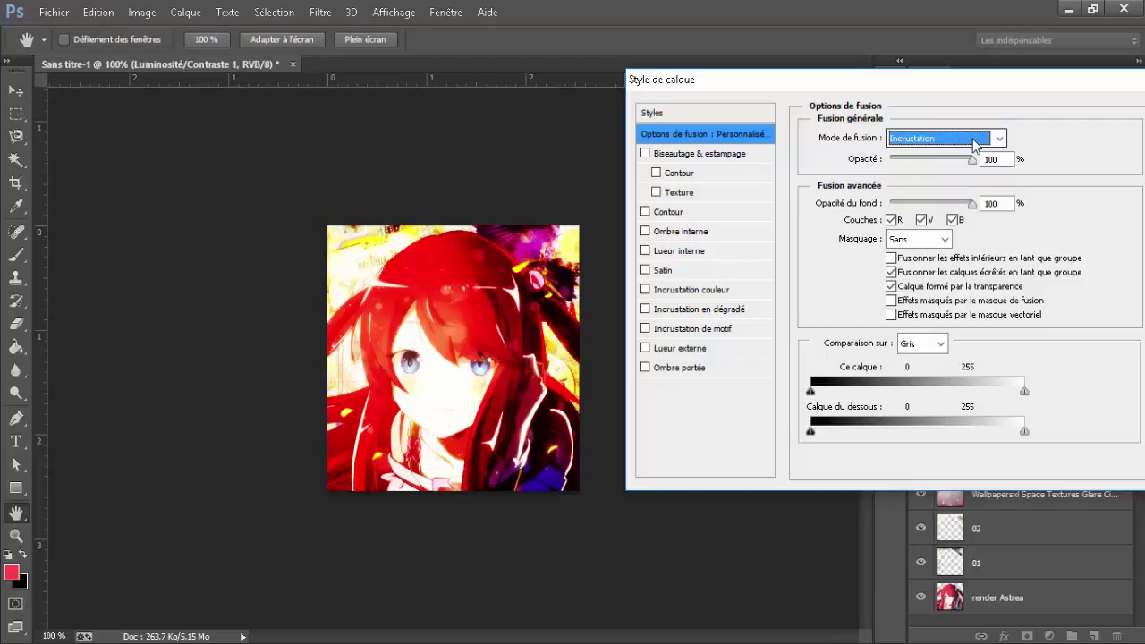
scroll(977, 145, "up", 1)
scroll(977, 145, "down", 1)
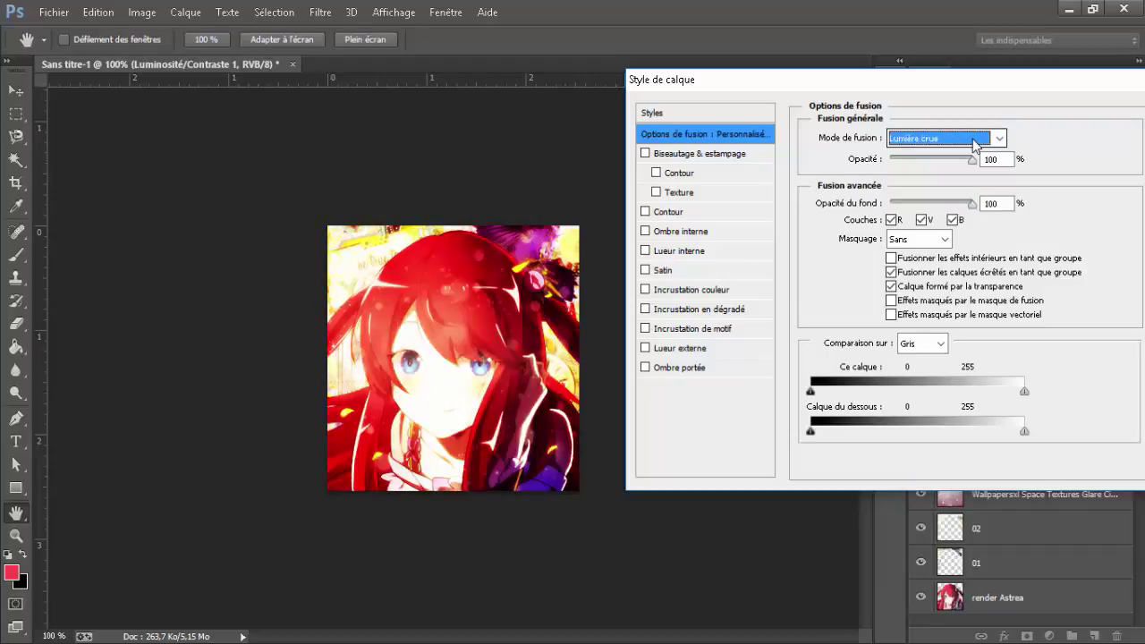
scroll(976, 145, "up", 1)
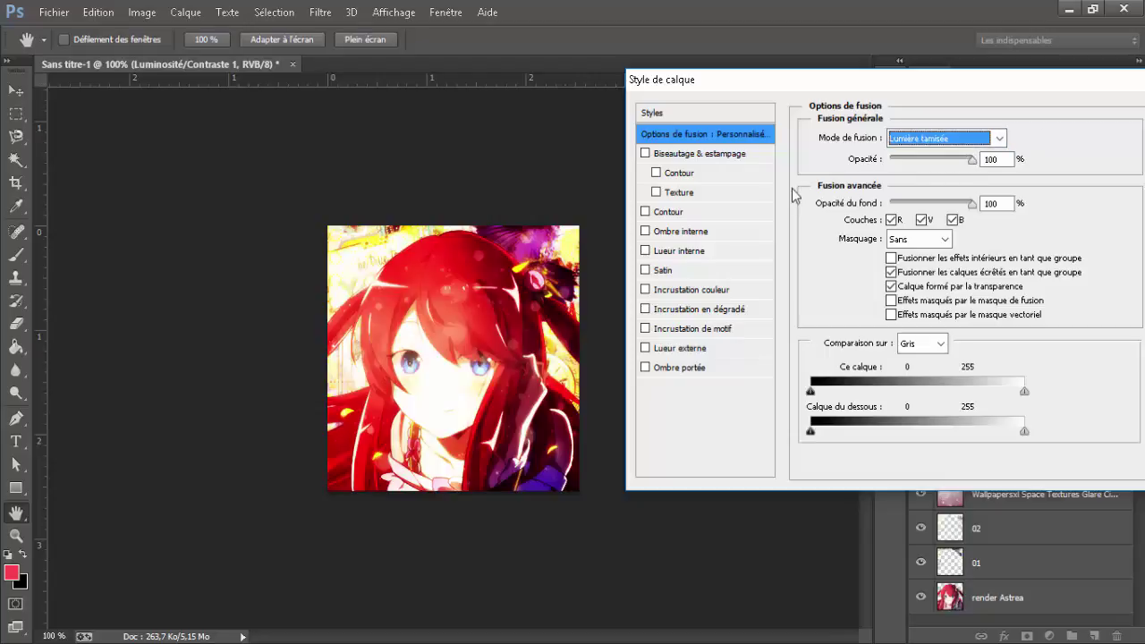
scroll(967, 161, "down", 1)
scroll(971, 156, "up", 1)
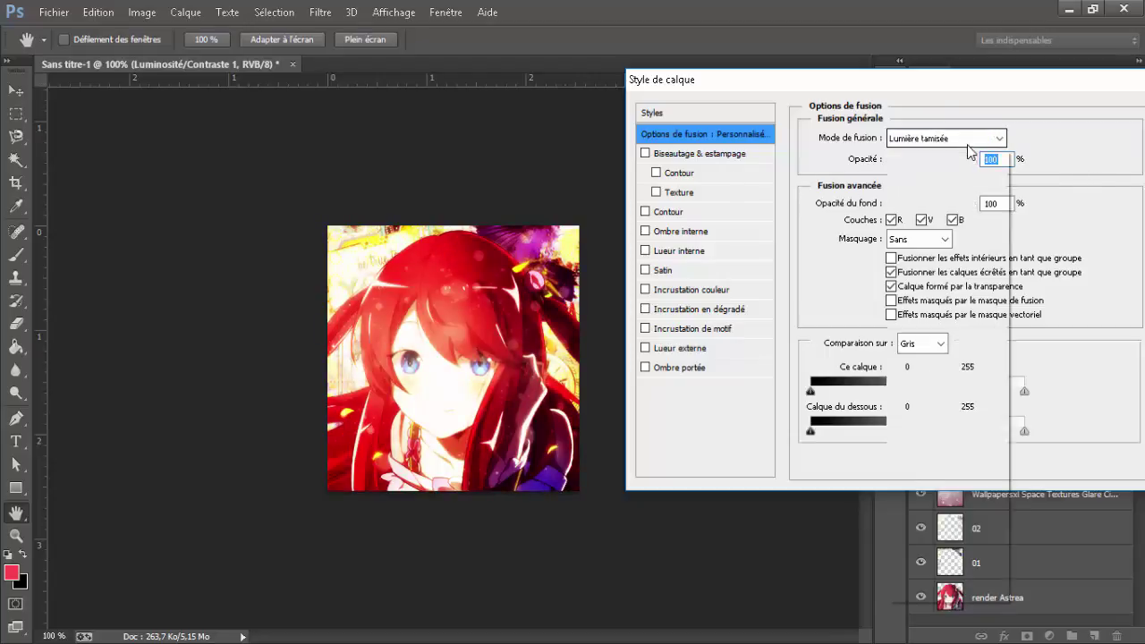
Try the Différence and Luminosité blend modes on the Luminosité/Contraste layer.
scroll(970, 152, "down", 6)
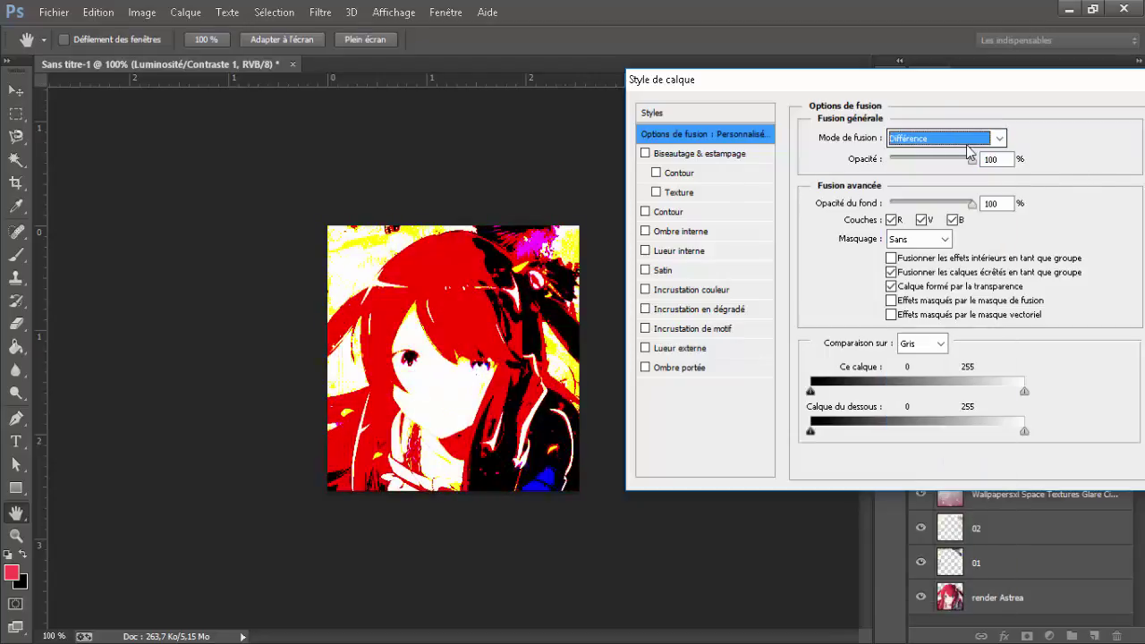
scroll(970, 153, "down", 5)
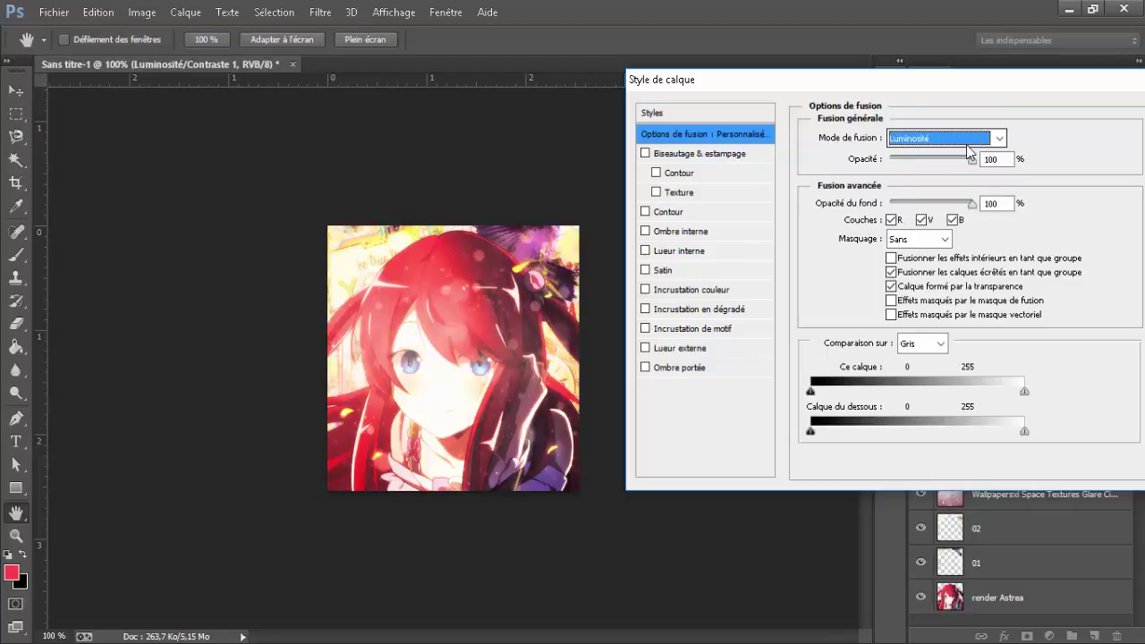
key("Tab")
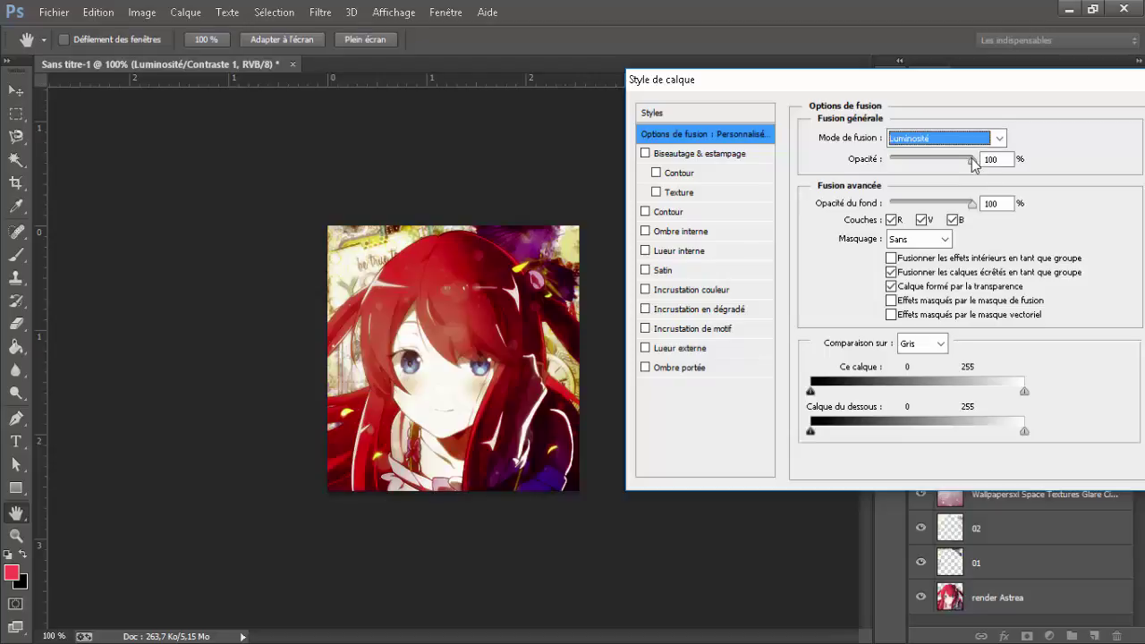
Reset the Luminosité/Contraste layer's blend mode to Normal and try Superposition and Eclaircir again.
left_click(974, 144)
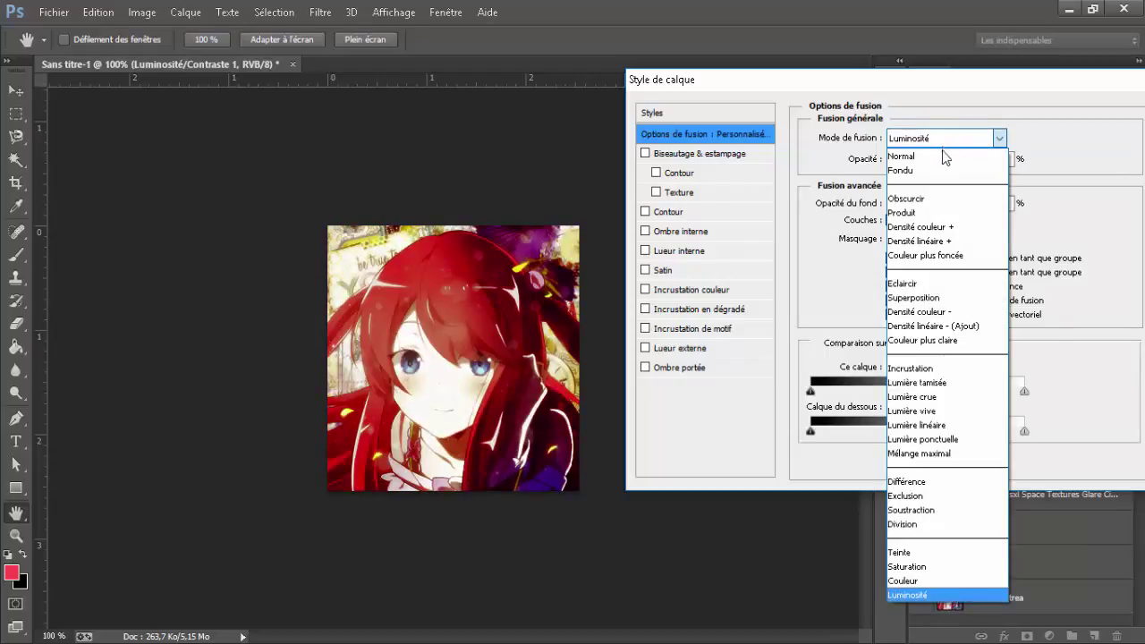
left_click(940, 158)
left_click(934, 140)
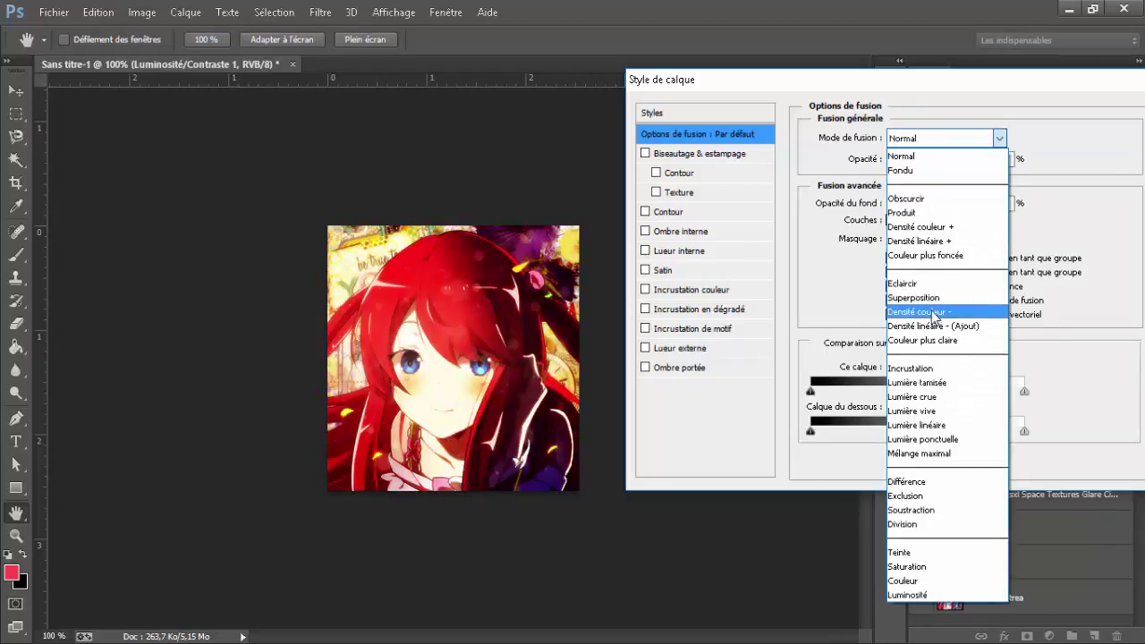
left_click(931, 298)
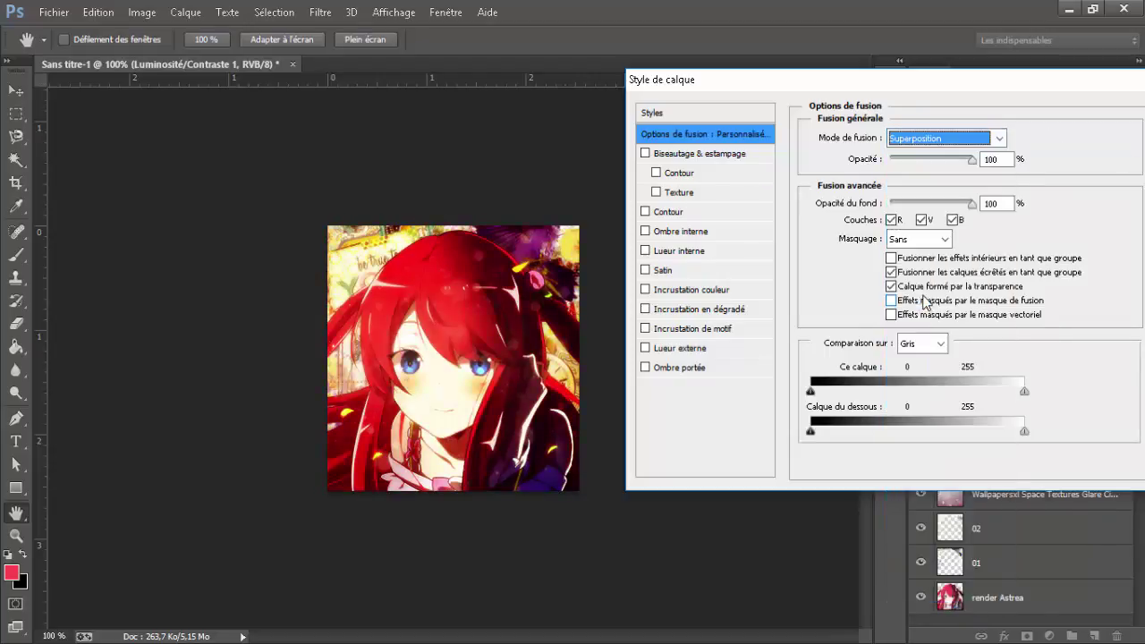
left_click(920, 141)
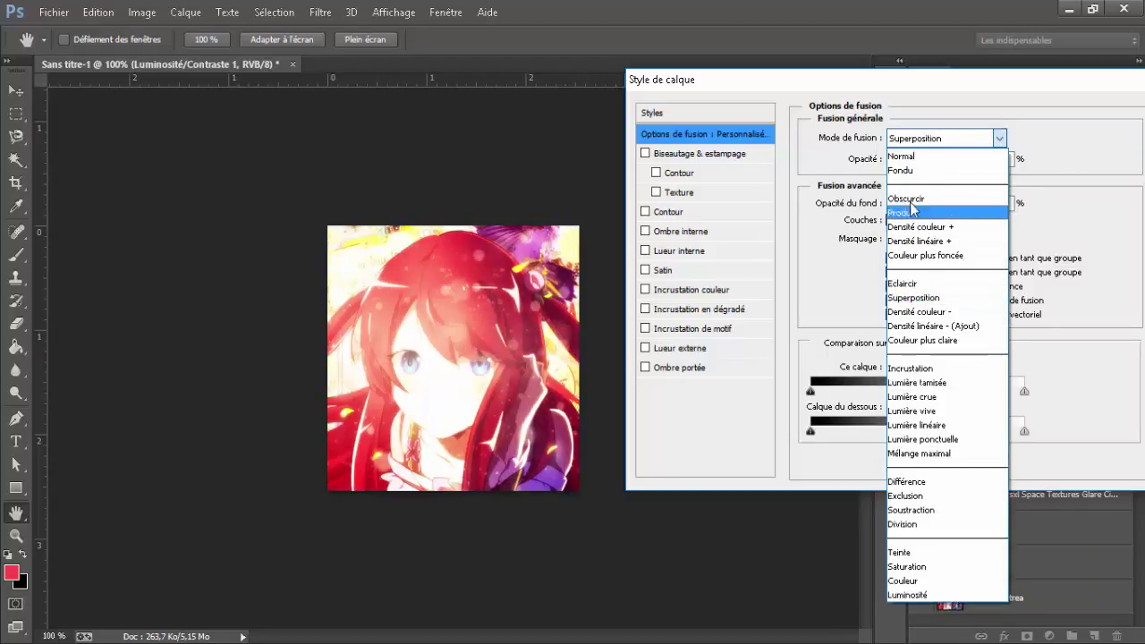
left_click(913, 284)
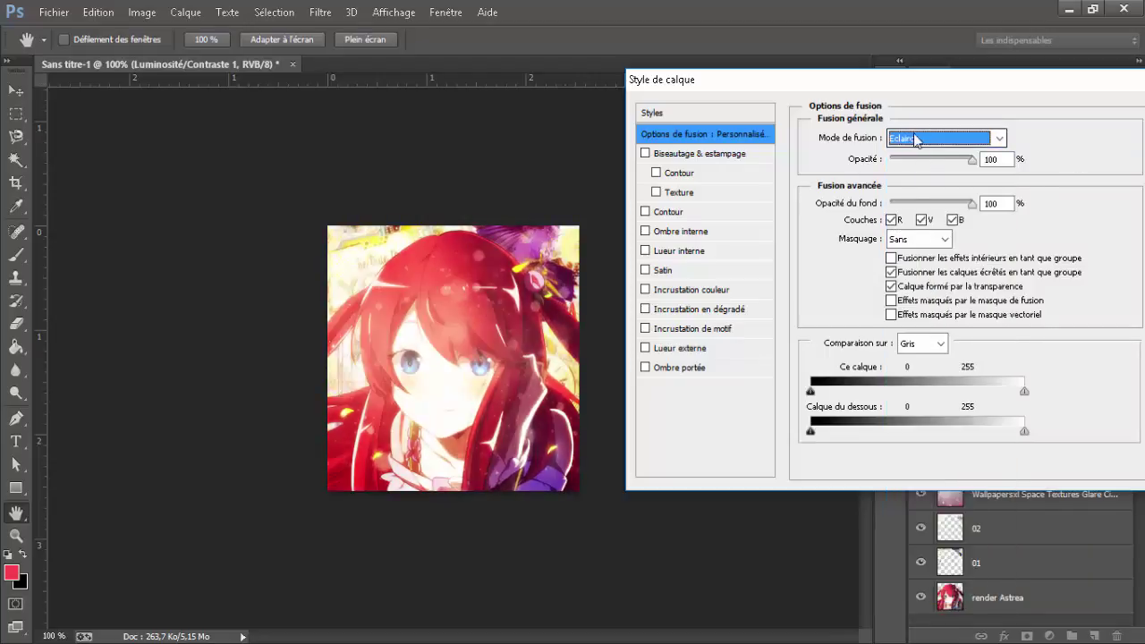
Try different opacities with Eclaircir, followed by the Densité linéaire + and Produit blend modes, on the Luminosité/Contraste layer.
left_click_drag(928, 162, 1023, 162)
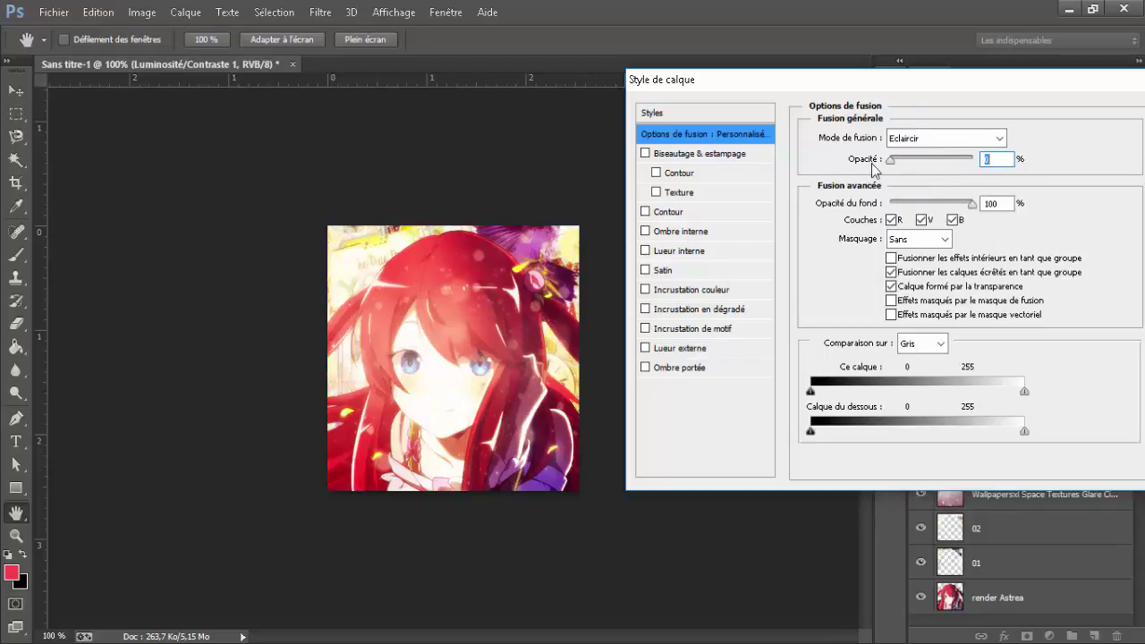
left_click(995, 138)
left_click(945, 241)
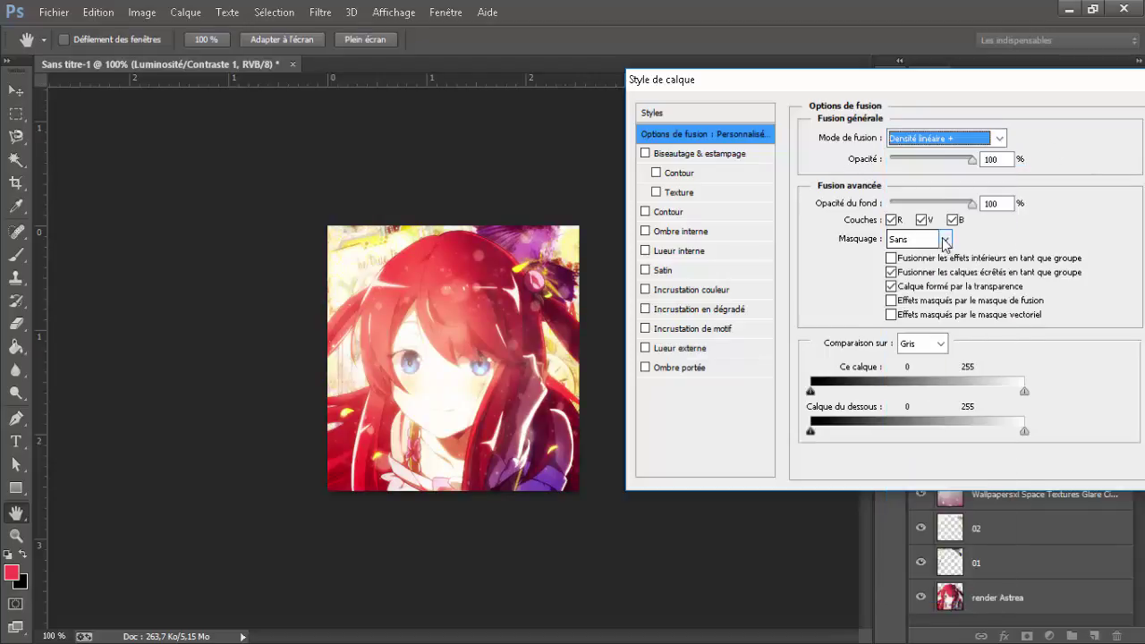
left_click(935, 144)
left_click(924, 213)
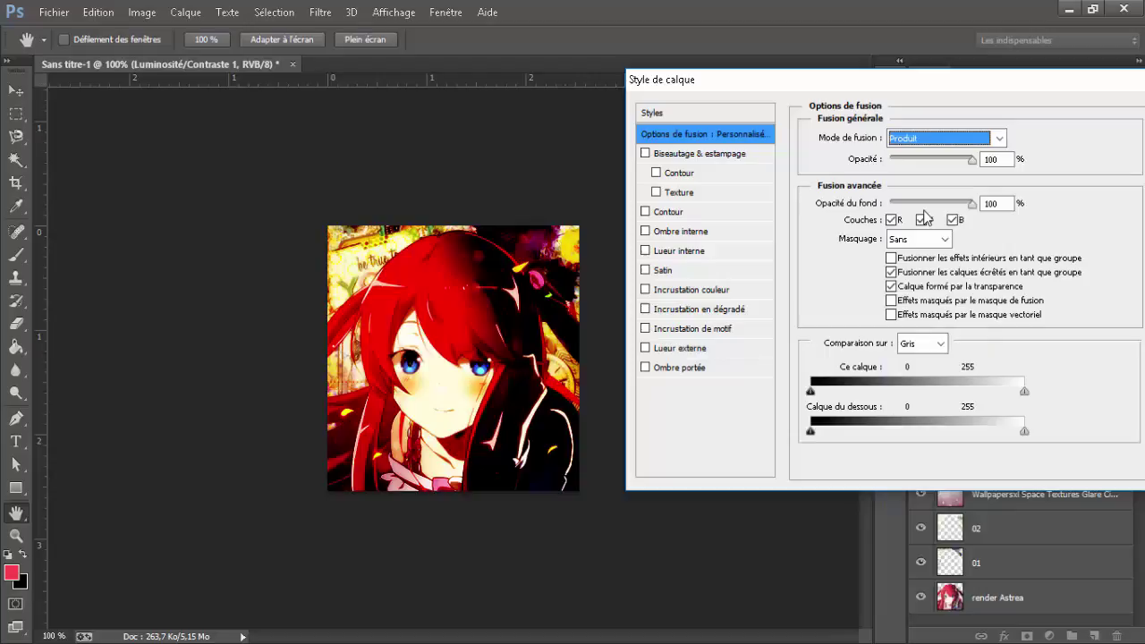
Set the Luminosité/Contraste layer to Normal blend mode at 47% opacity and apply the layer style.
left_click(928, 161)
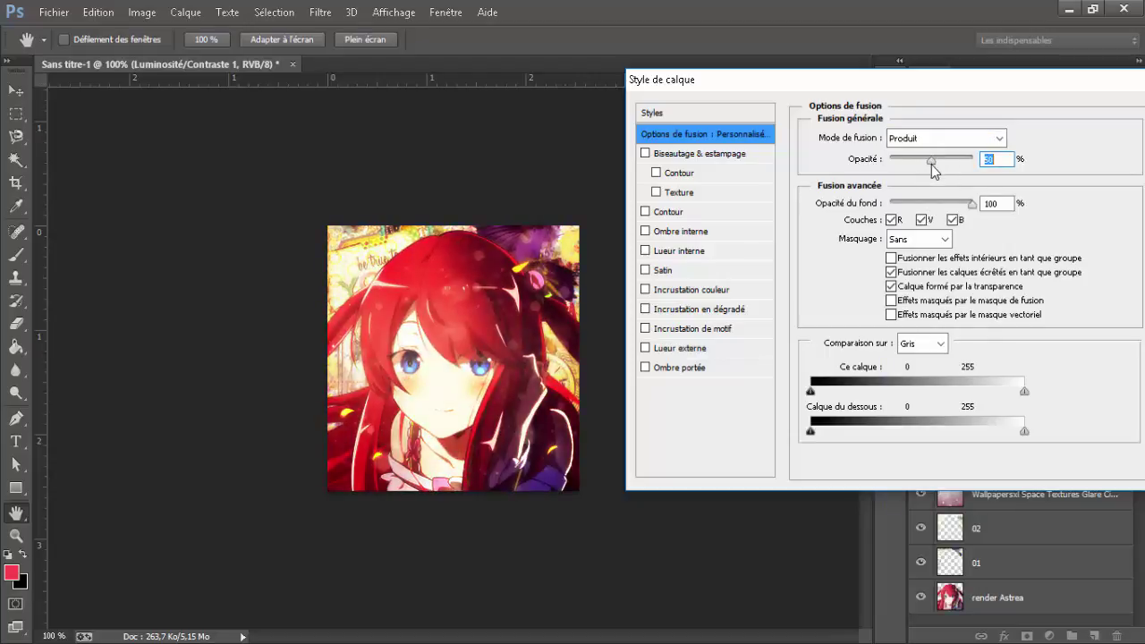
left_click_drag(931, 83, 811, 86)
left_click(1067, 118)
Add a second gradient map adjustment layer with a pinkish-red to black gradient and open its layer style.
left_click(1063, 263)
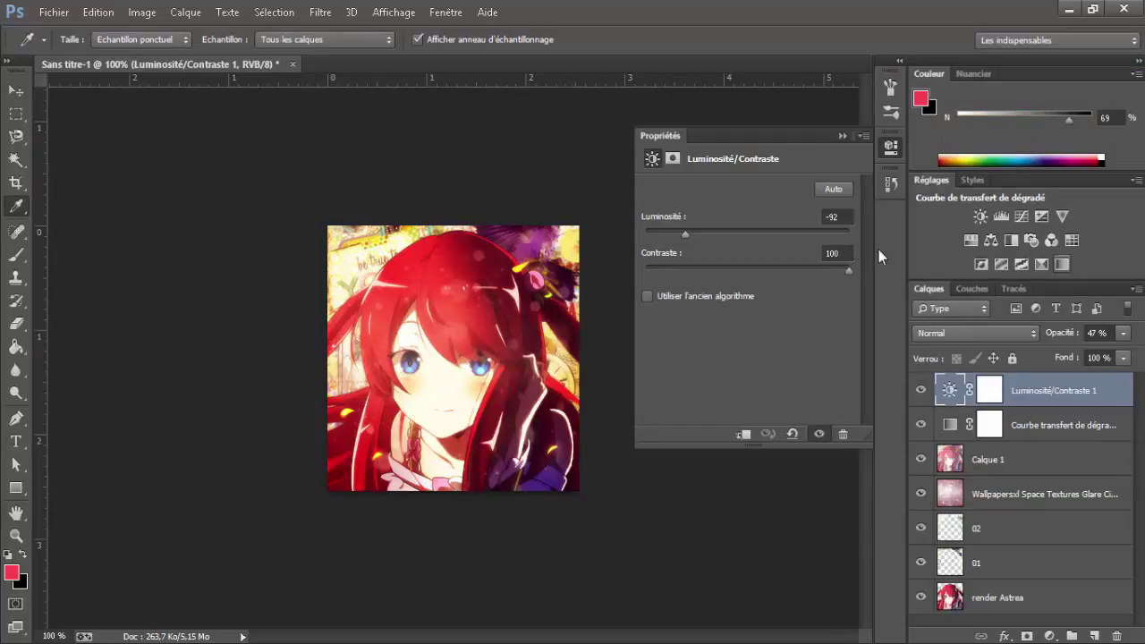
left_click(845, 194)
left_click(1120, 385)
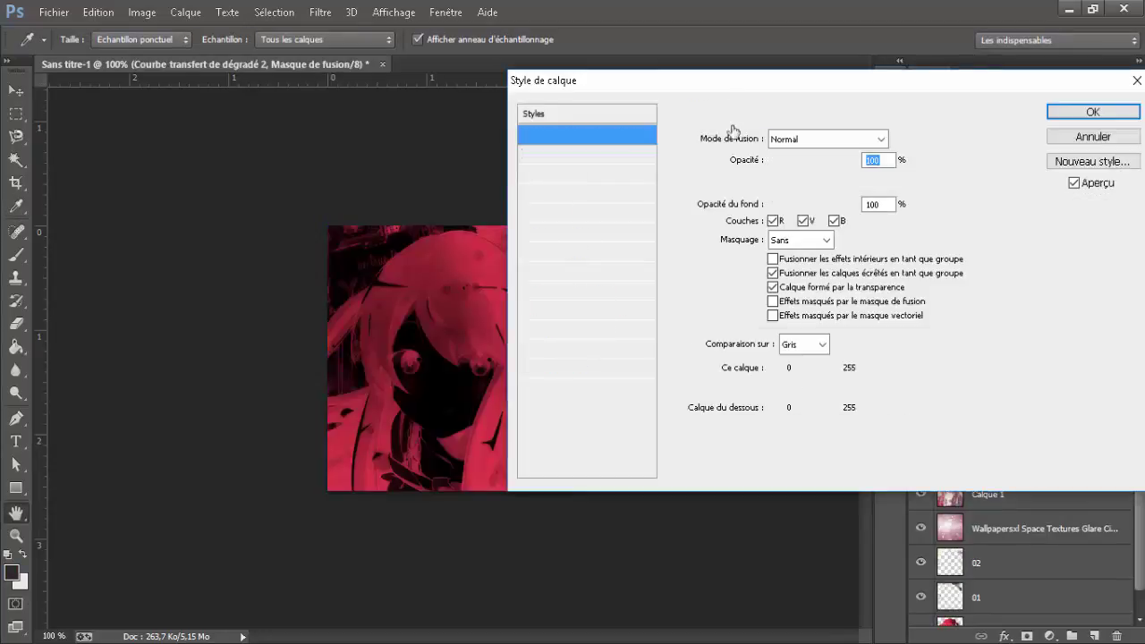
left_click_drag(922, 75, 982, 73)
Try blend modes from Superposition and Couleur plus claire through Division on the second gradient map layer.
left_click(912, 139)
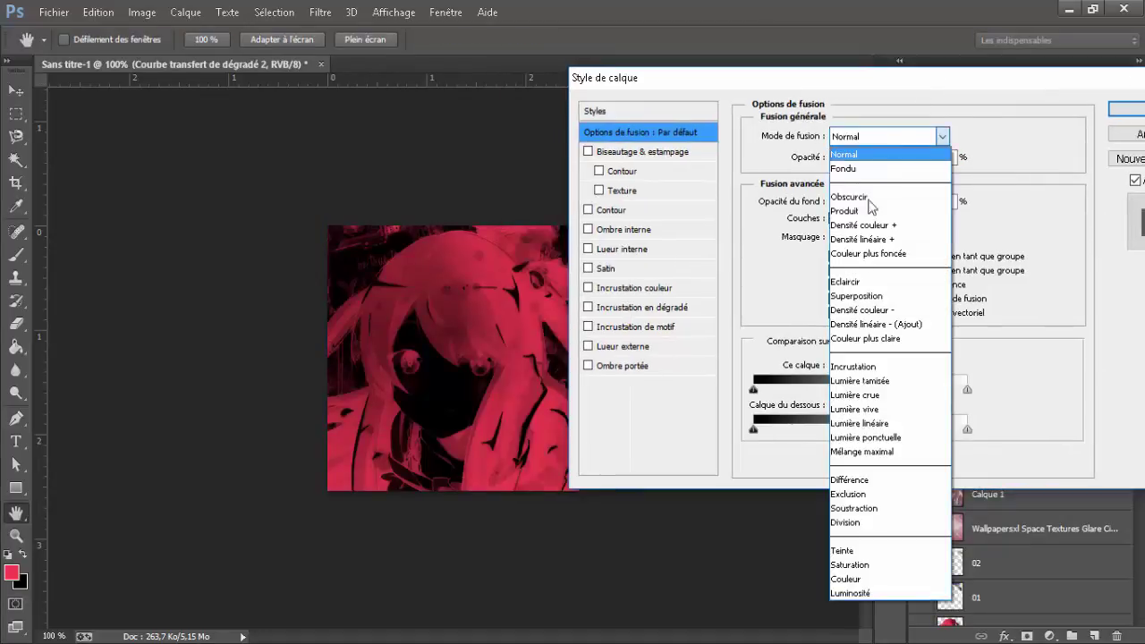
left_click(891, 310)
left_click(862, 142)
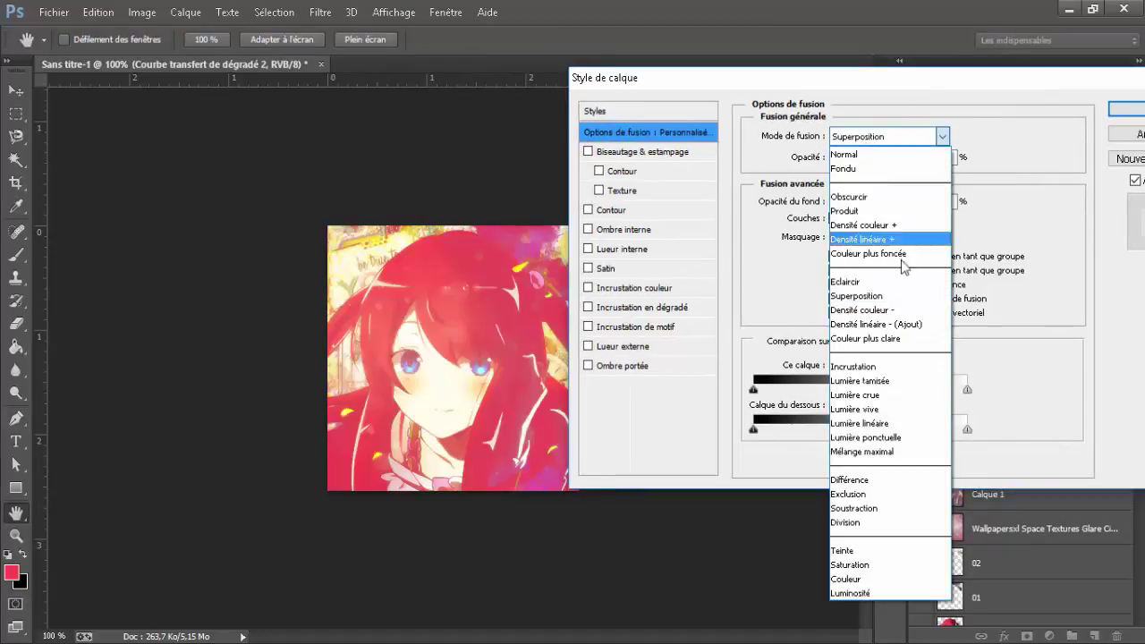
left_click(891, 341)
key("Down")
key("Down")
key("Down")
key("Down")
key("Down")
key("Down")
key("Down")
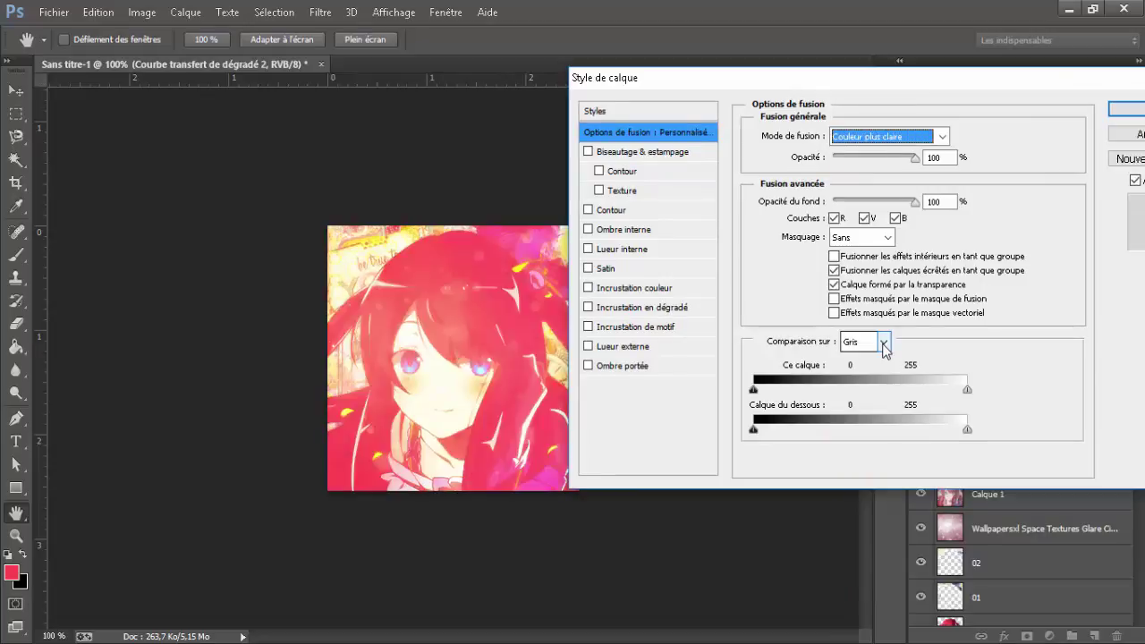
key("Down")
key("Down")
key("Down")
key("Down")
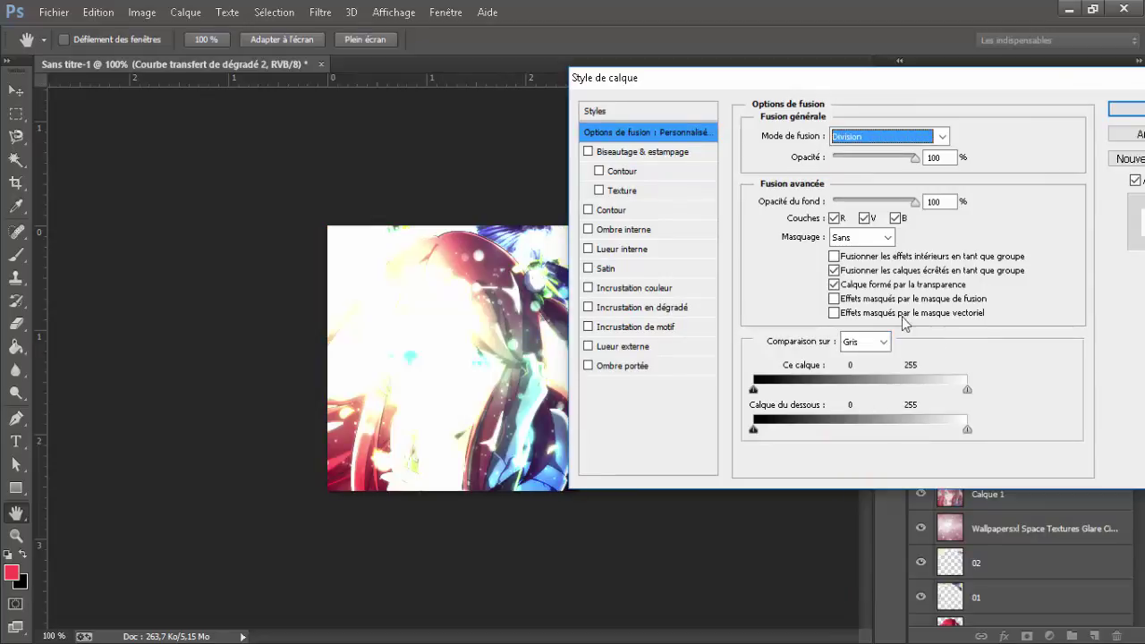
Try other opacities and the Luminosité blend mode at 100% opacity on the second gradient map layer.
left_click(852, 158)
left_click_drag(861, 163, 937, 154)
left_click(863, 136)
left_click(881, 136)
left_click(915, 158)
key("Down")
key("Down")
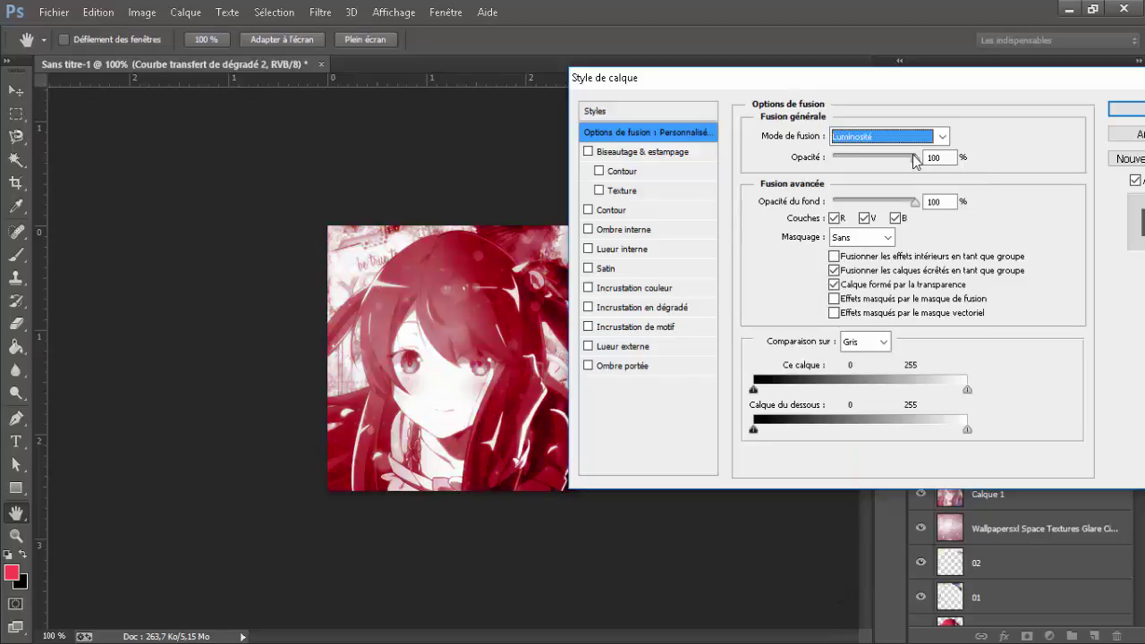
Set the second gradient map layer's blend mode to Division and its opacity to 20%.
key("Up")
key("Up")
key("Up")
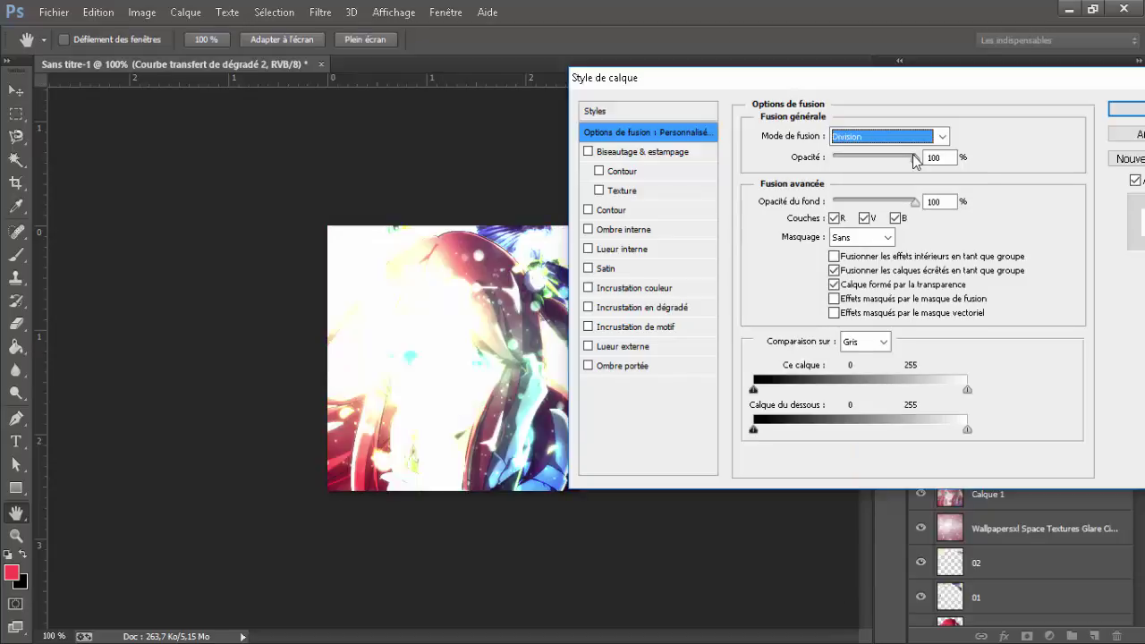
left_click_drag(914, 159, 851, 156)
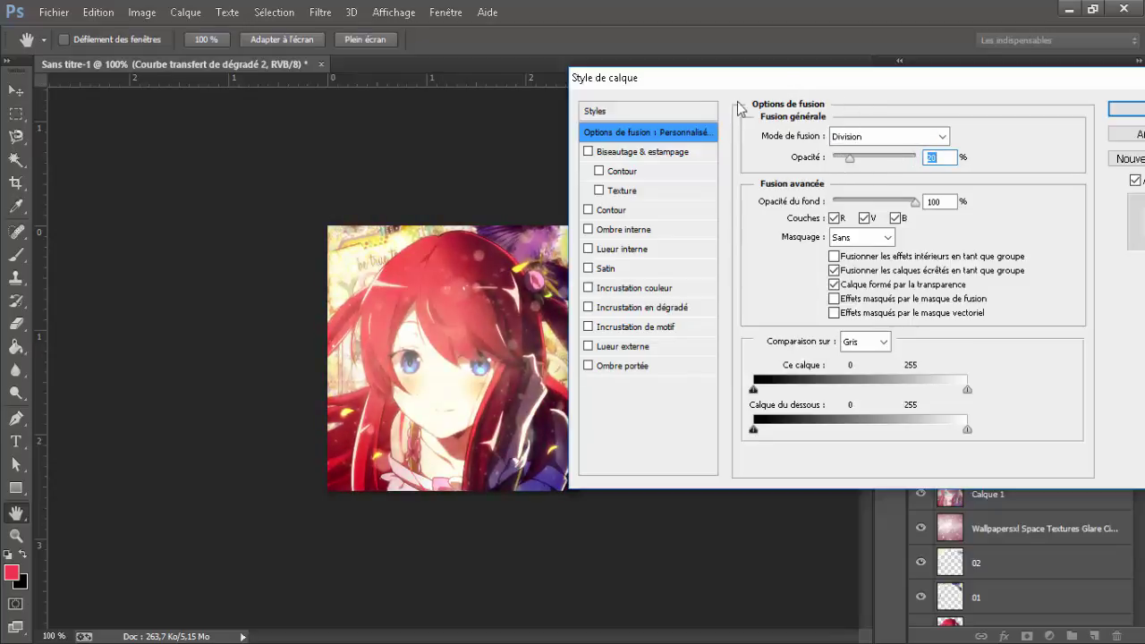
Add a third gradient map adjustment layer with the black-to-white gradient and open its layer style.
left_click_drag(677, 87, 491, 96)
left_click(951, 127)
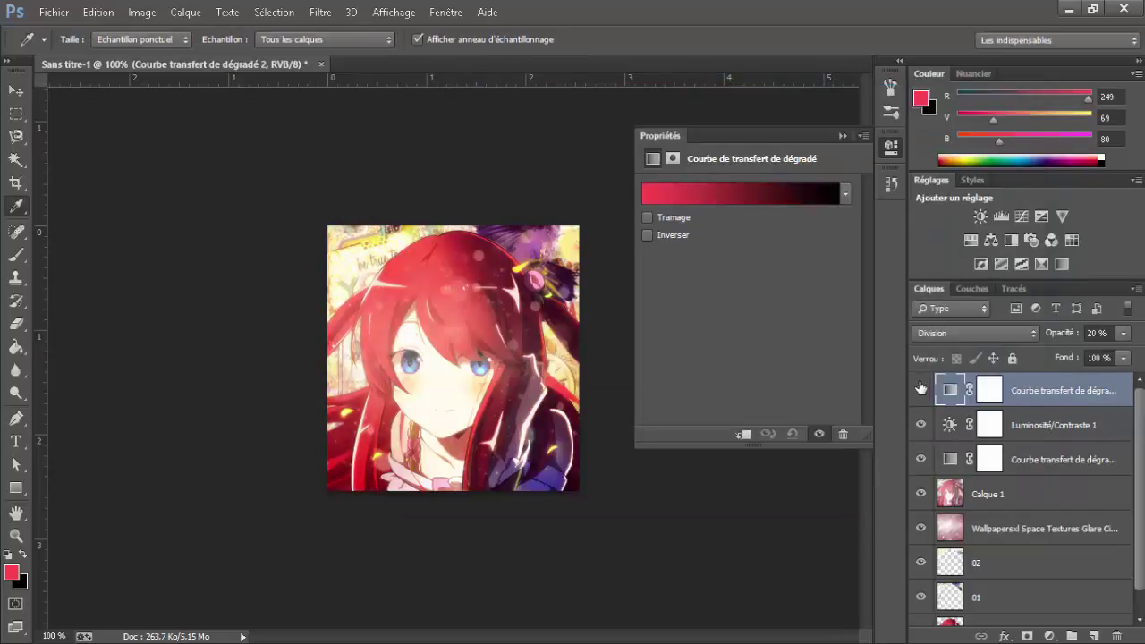
left_click(1067, 260)
left_click(844, 194)
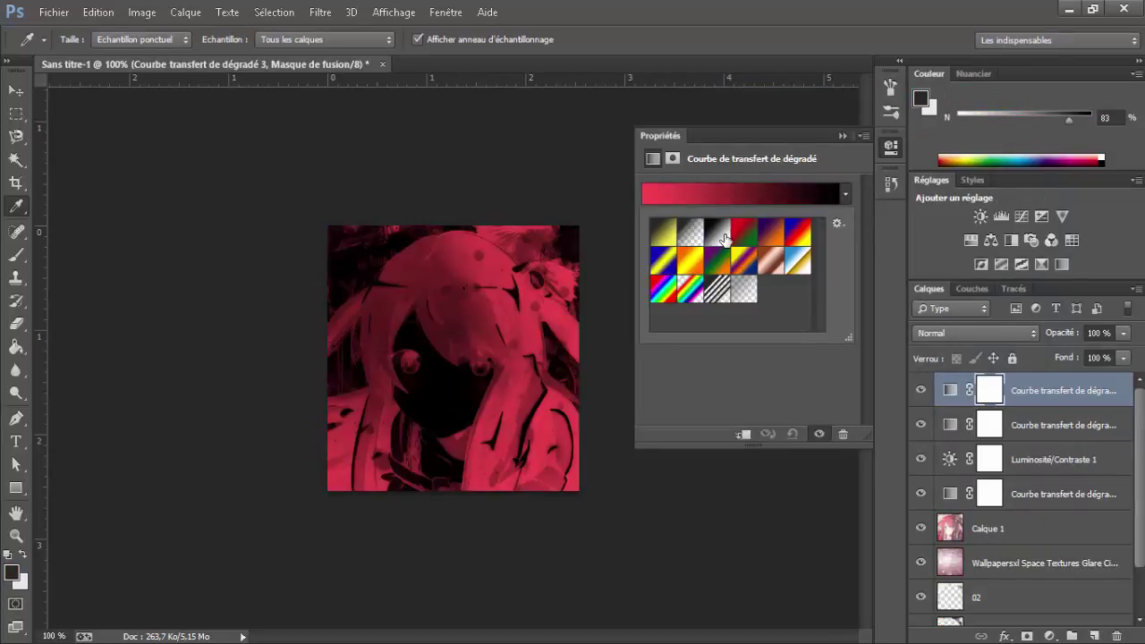
left_click(717, 232)
left_click(845, 194)
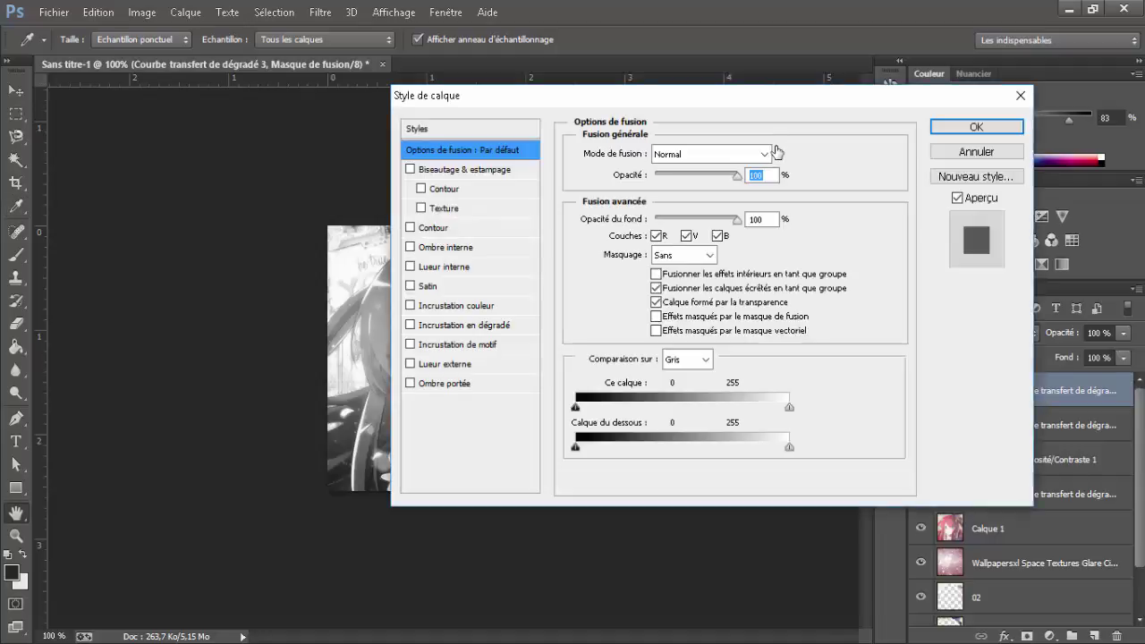
left_click_drag(722, 102, 921, 76)
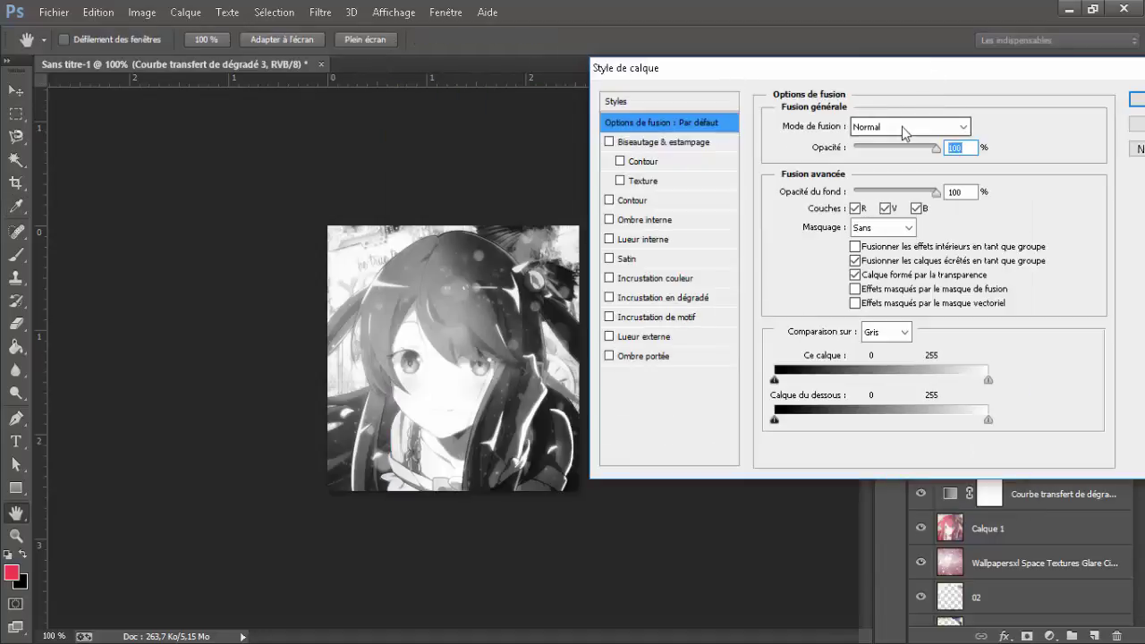
Try the Lumière tamisée and Densité couleur + blend modes on the third gradient map layer, ending on Normal.
left_click(902, 126)
left_click(899, 362)
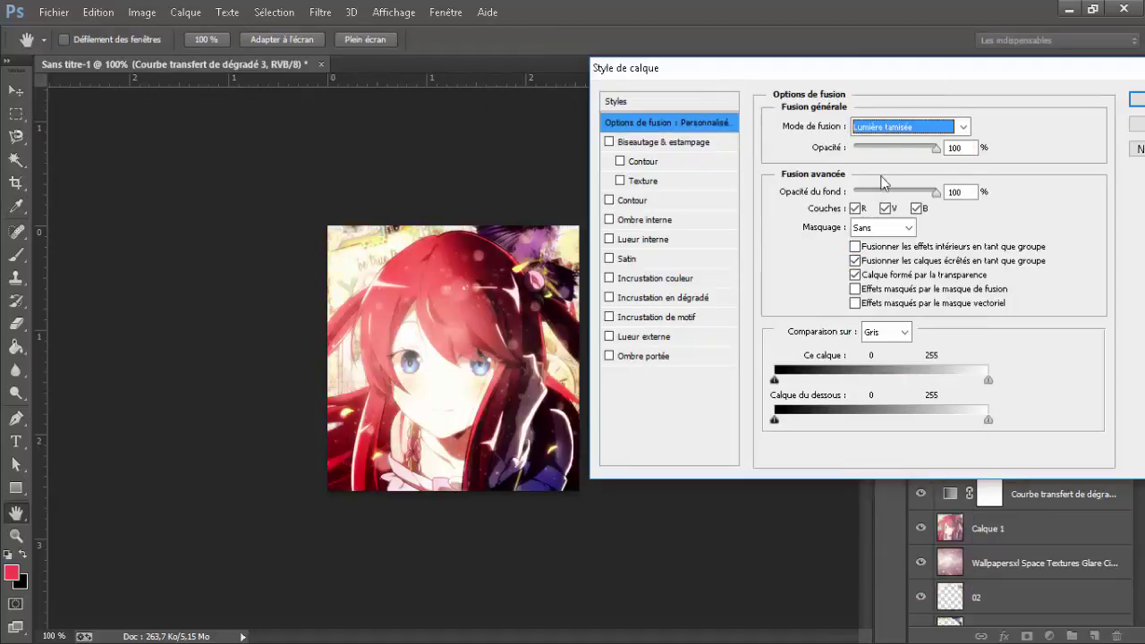
key("Tab")
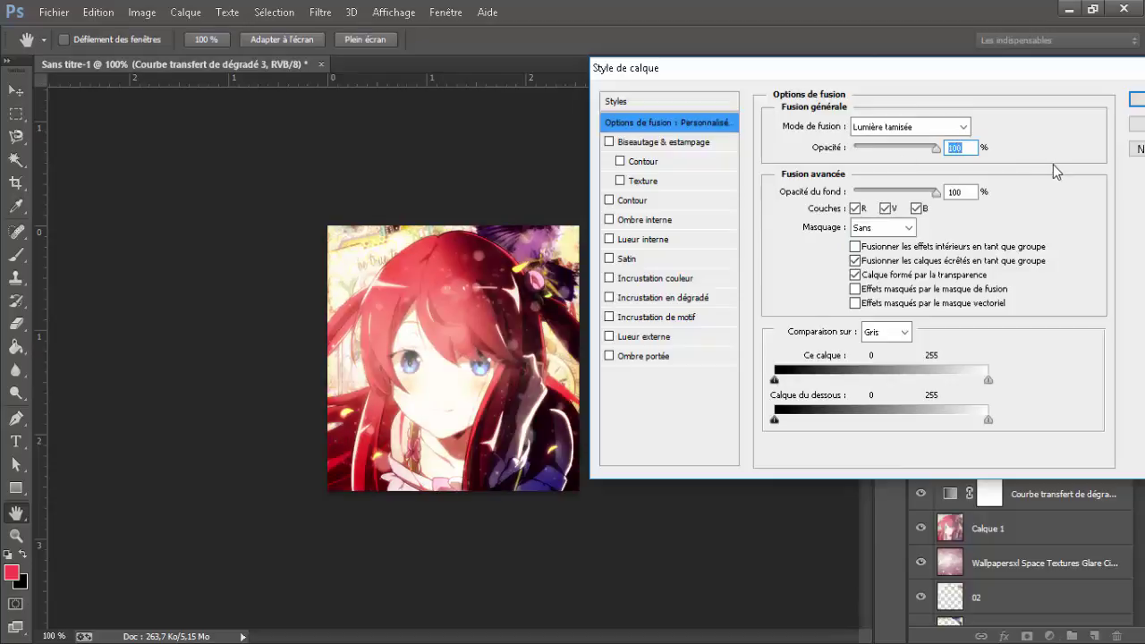
left_click(963, 126)
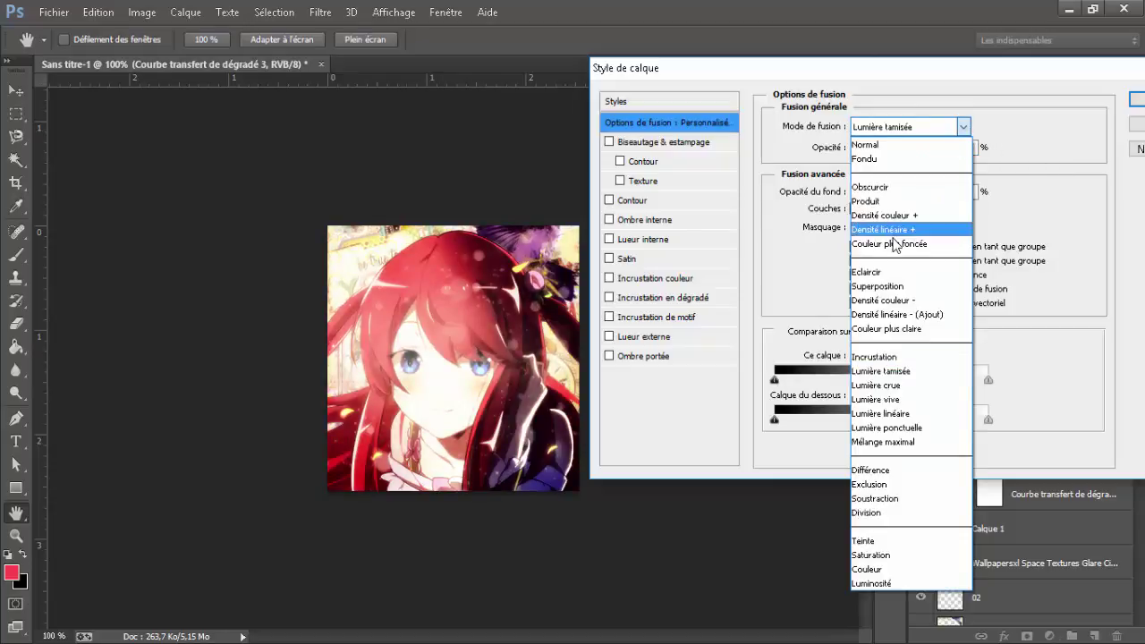
left_click(888, 216)
left_click(902, 132)
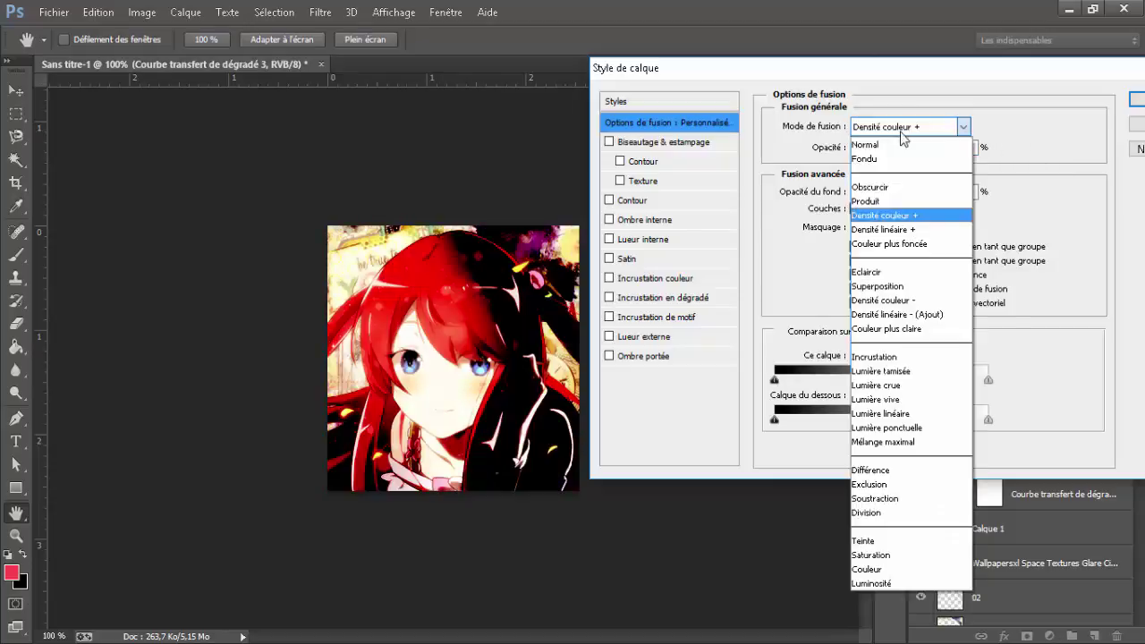
key("Up")
key("Return")
left_click_drag(907, 148, 1021, 137)
left_click(927, 129)
left_click(907, 146)
left_click_drag(900, 152, 1035, 143)
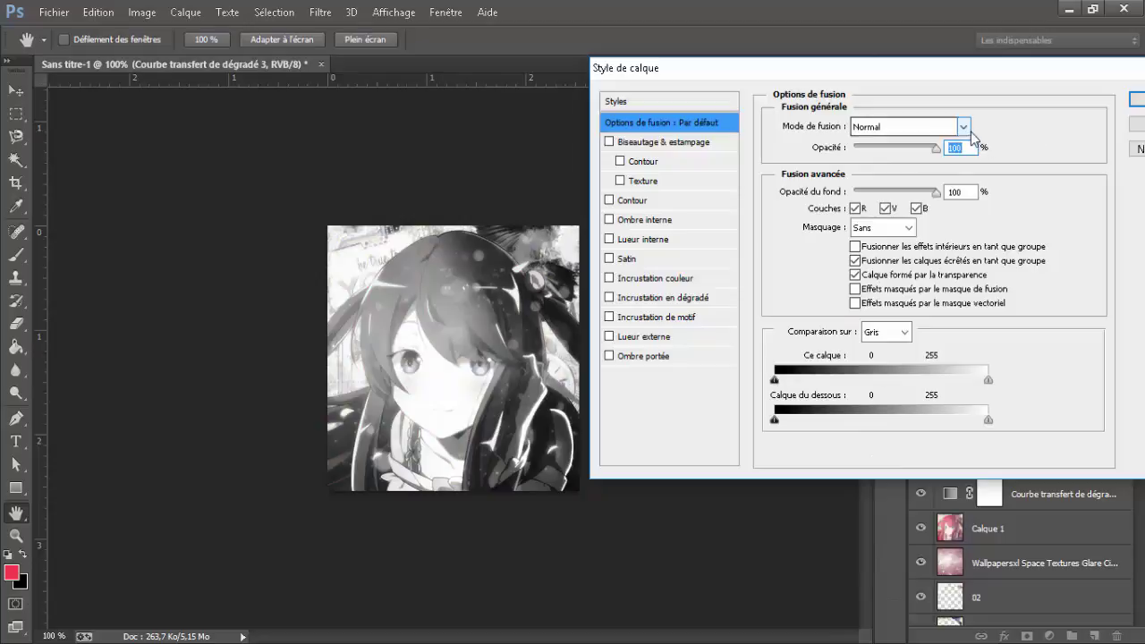
Try the blend modes from Normal through Lumière tamisée and Différence to Luminosité on the third gradient map layer.
left_click(963, 126)
key("Escape")
key("Down")
key("Down")
key("Down")
key("Down")
key("Down")
key("Down")
key("Down")
key("Down")
key("Down")
key("Down")
key("Down")
key("Down")
key("Down")
key("Down")
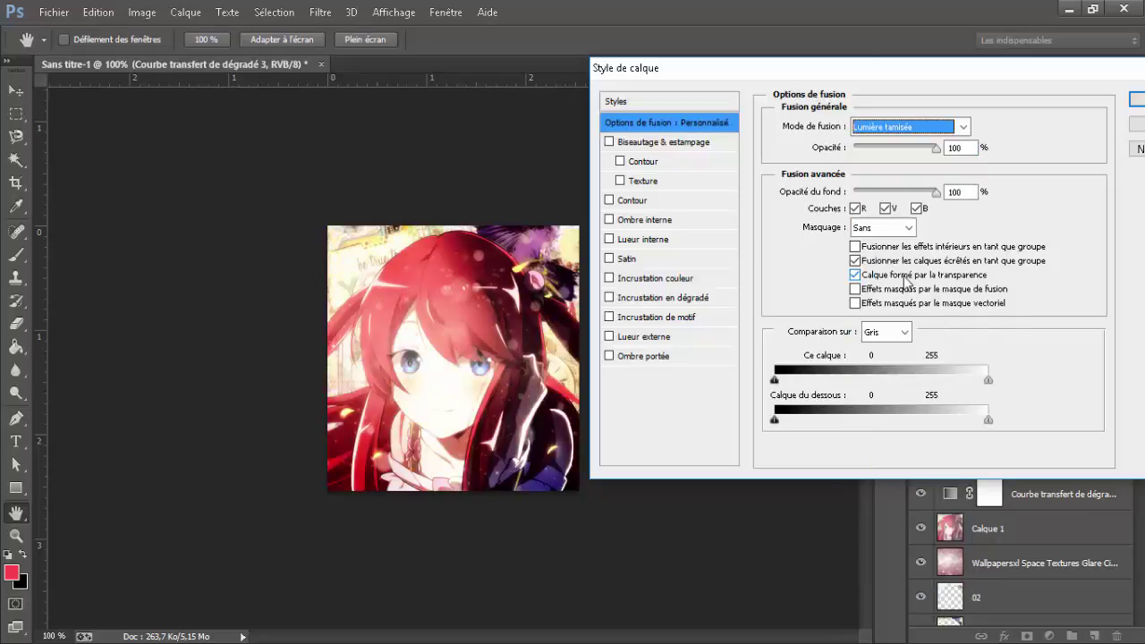
key("Down")
key("Down")
key("Down")
key("Down")
key("Down")
key("Down")
key("Down")
key("Down")
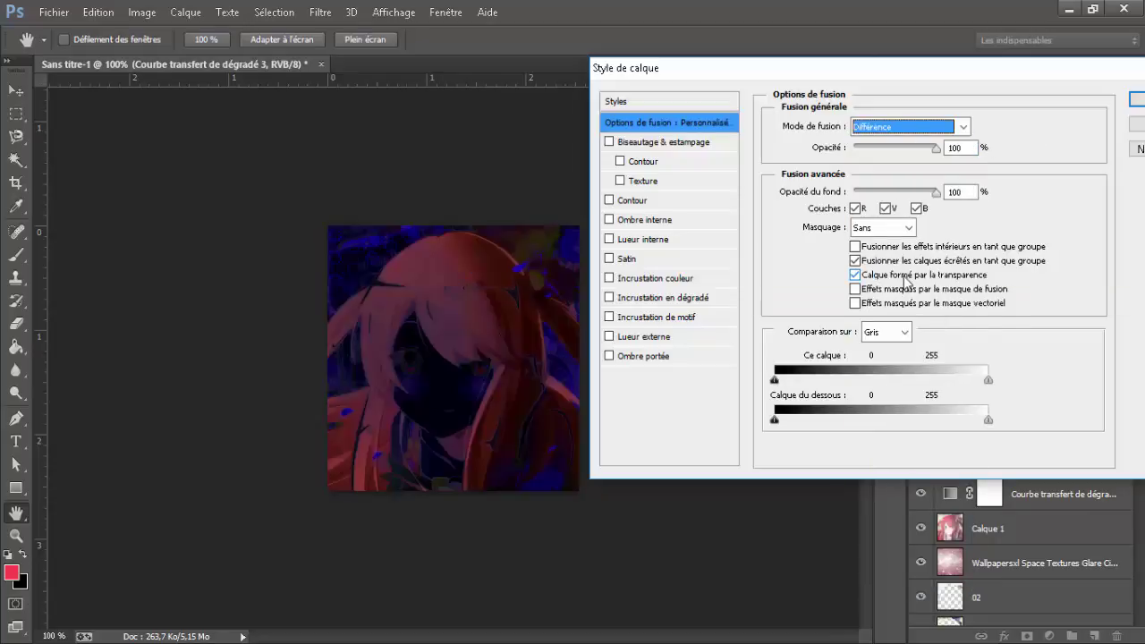
key("Down")
key("Down")
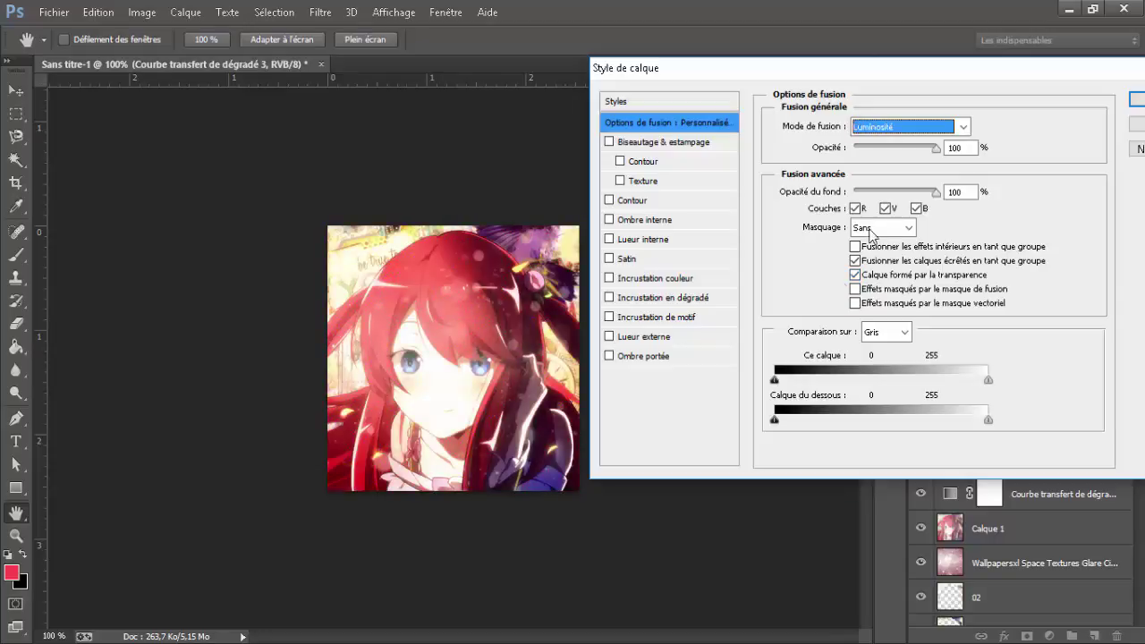
key("Tab")
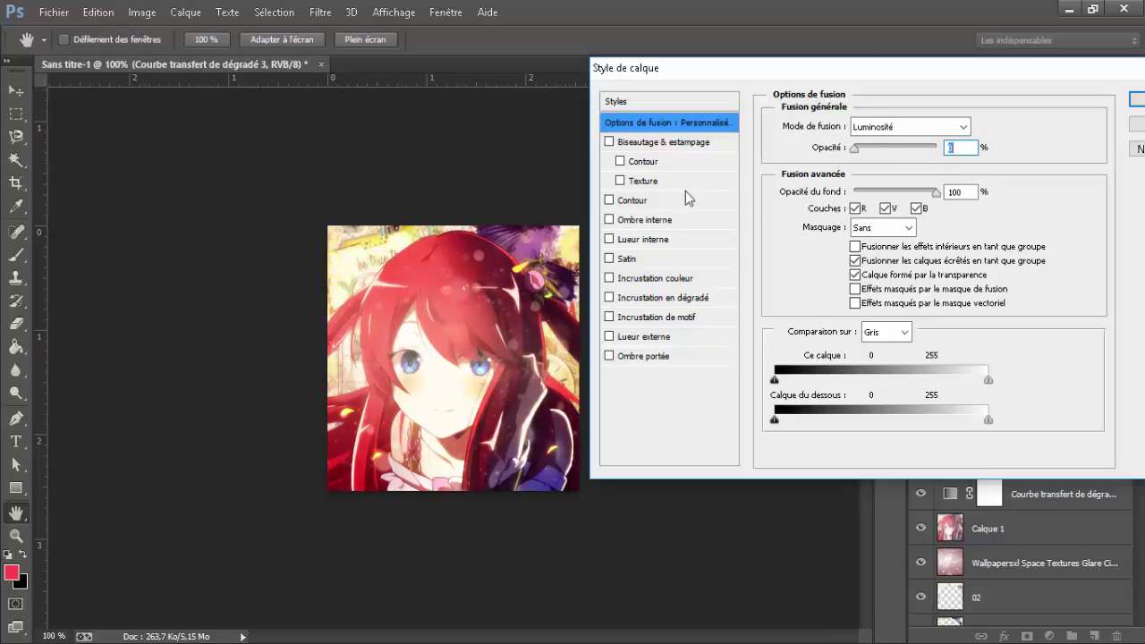
Set the third gradient map layer's blend mode to Produit and its opacity to 38%, and apply the layer style.
left_click(930, 127)
left_click(911, 186)
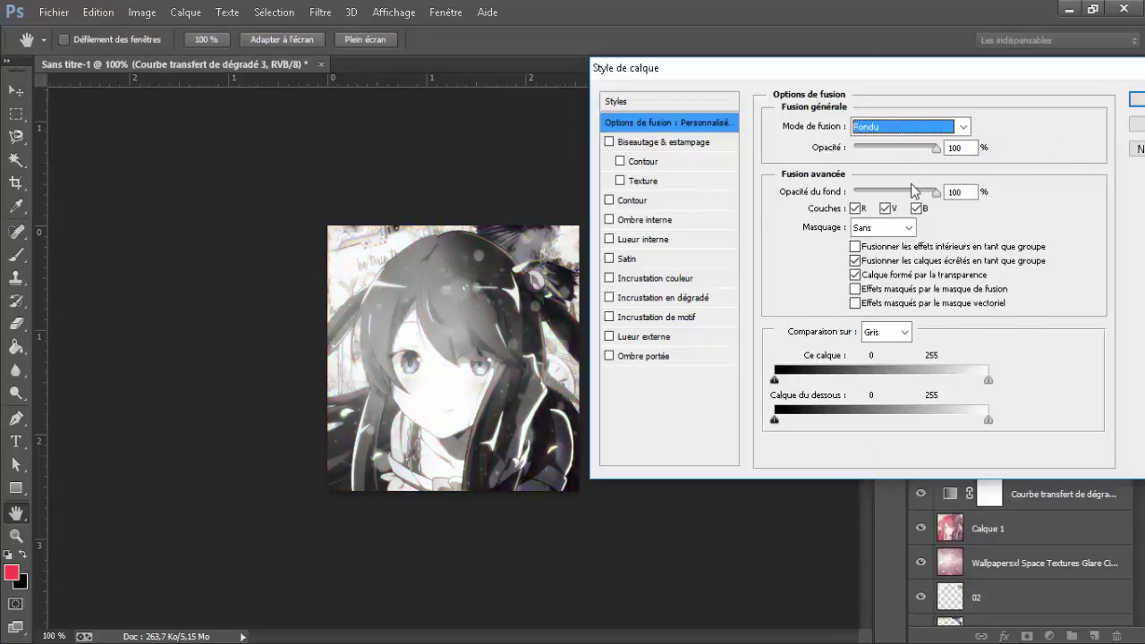
key("Down")
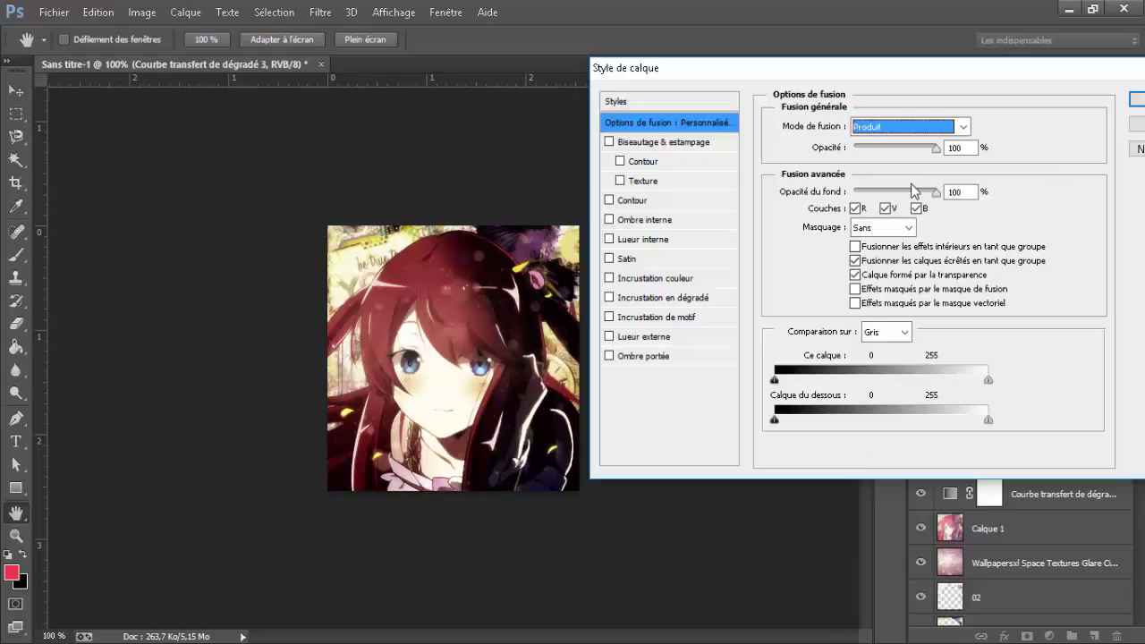
left_click_drag(936, 148, 888, 155)
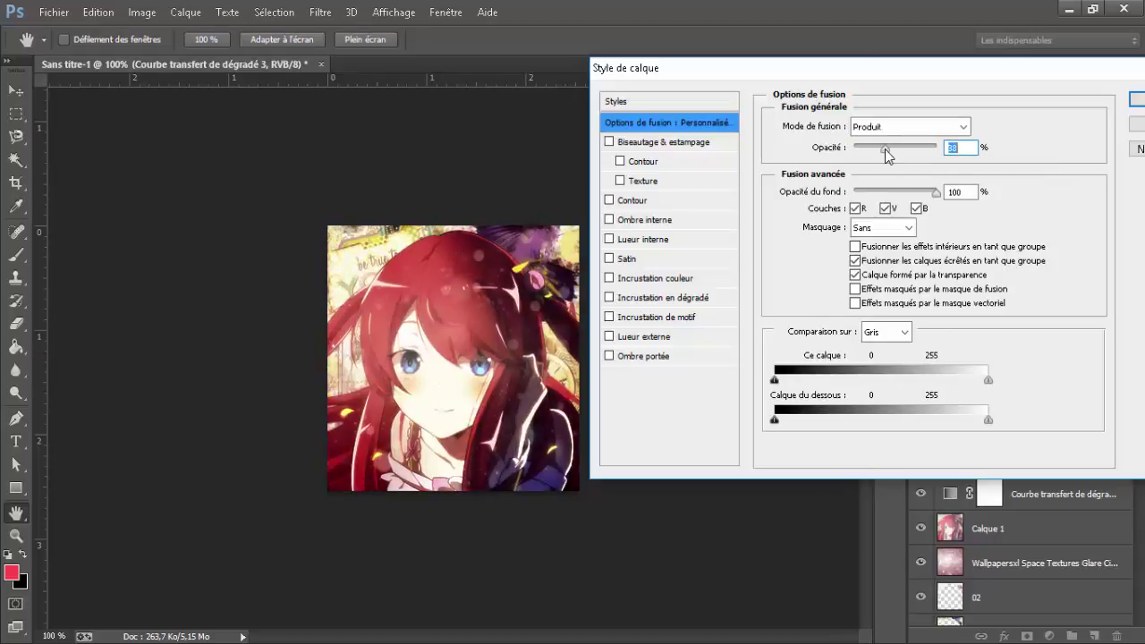
left_click_drag(828, 78, 616, 78)
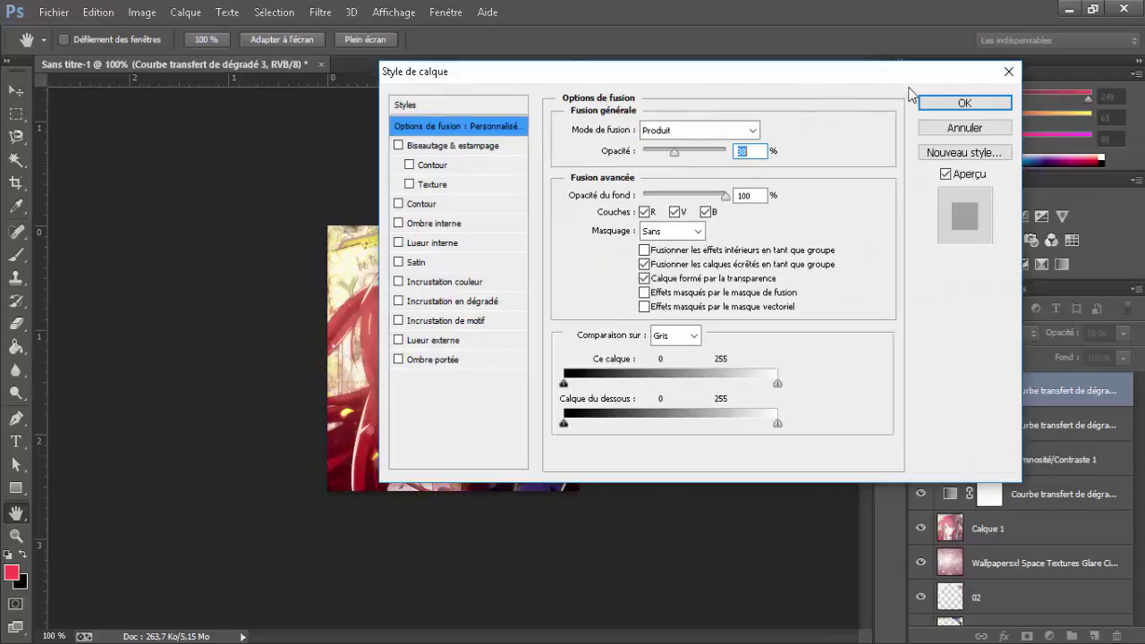
left_click(972, 102)
scroll(1014, 553, "down", 1)
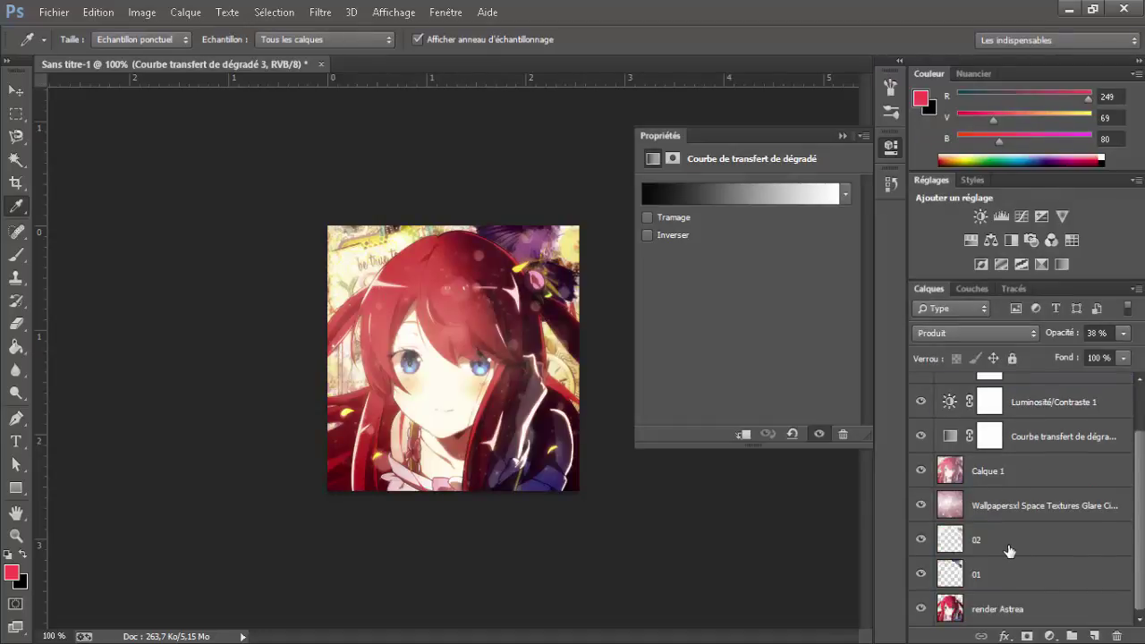
Switch to the Opera browser and search Google Images for "texture photofiltre" in a new tab.
key("alt+Tab")
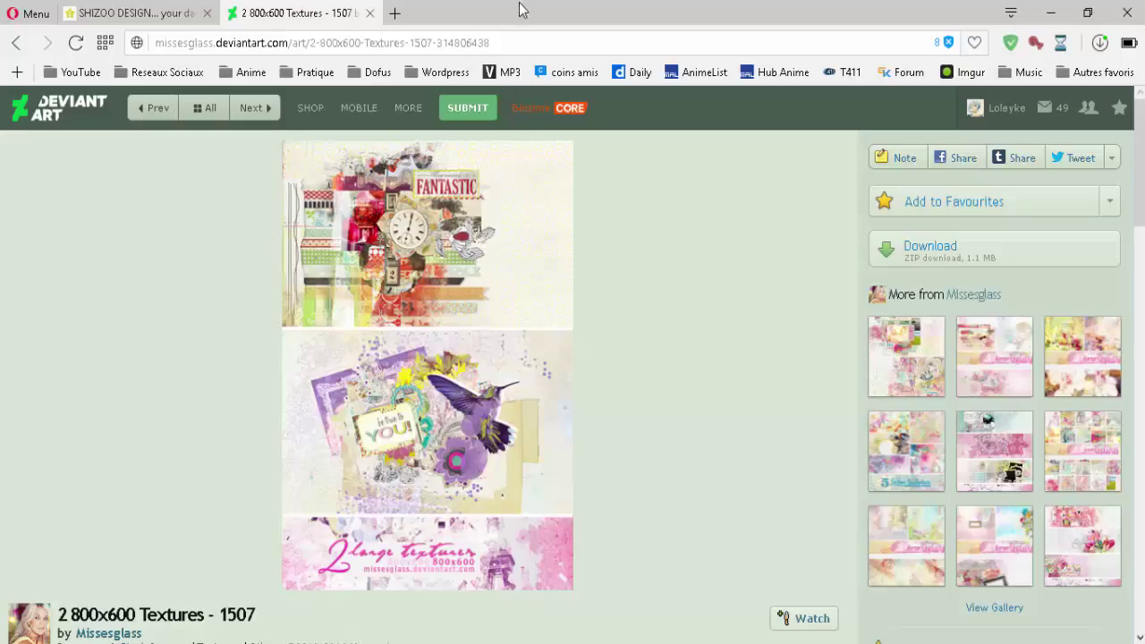
left_click(398, 13)
type("texture photo")
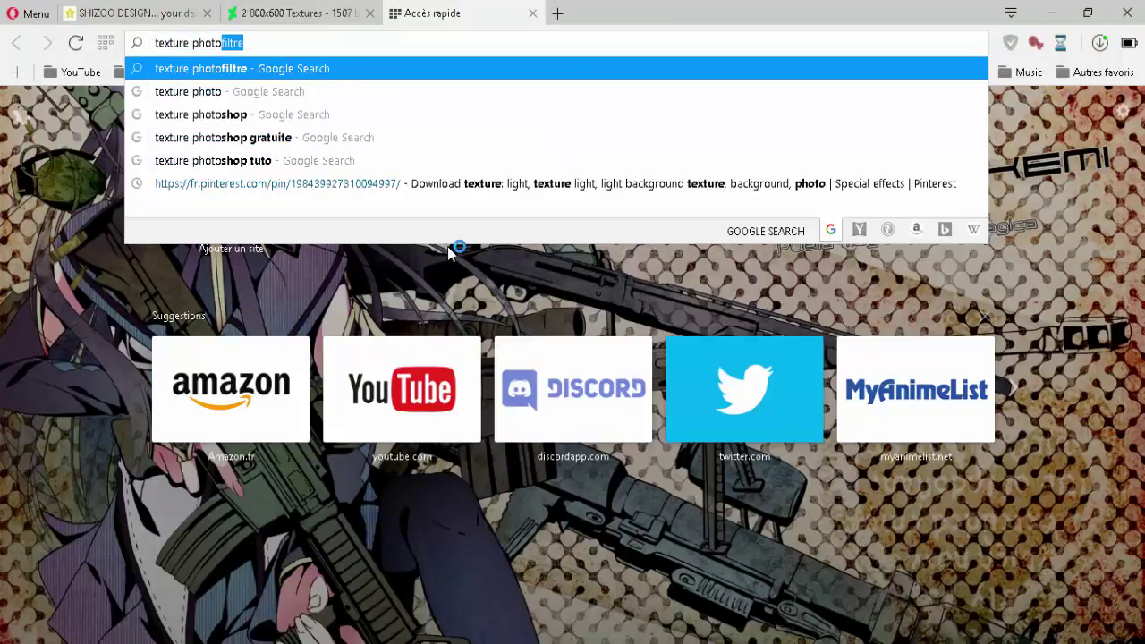
key("Return")
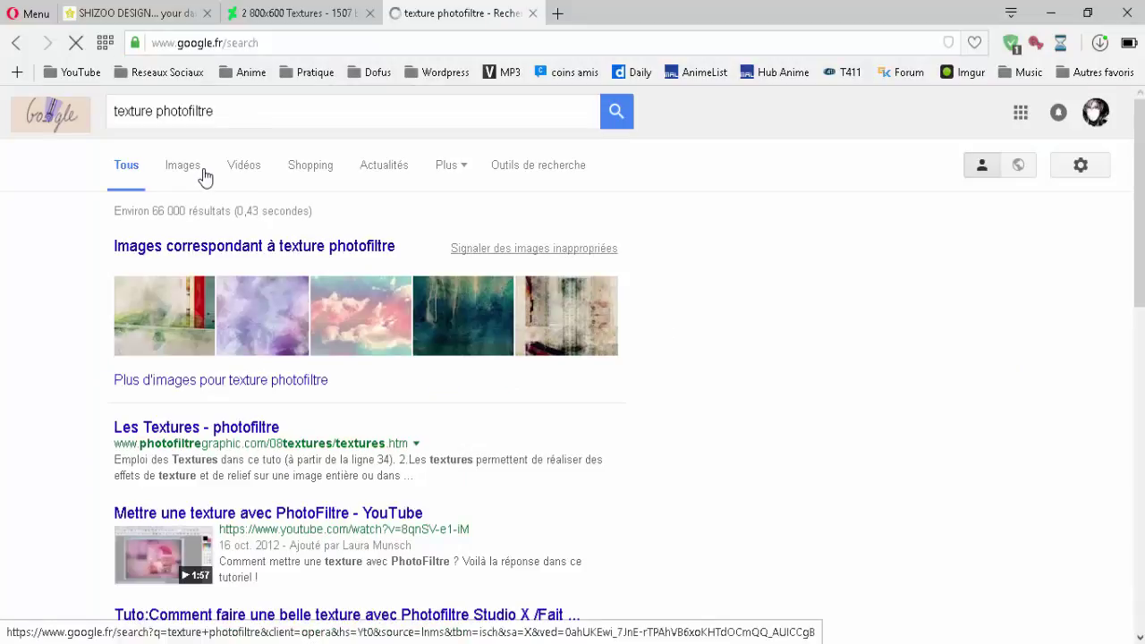
left_click(205, 177)
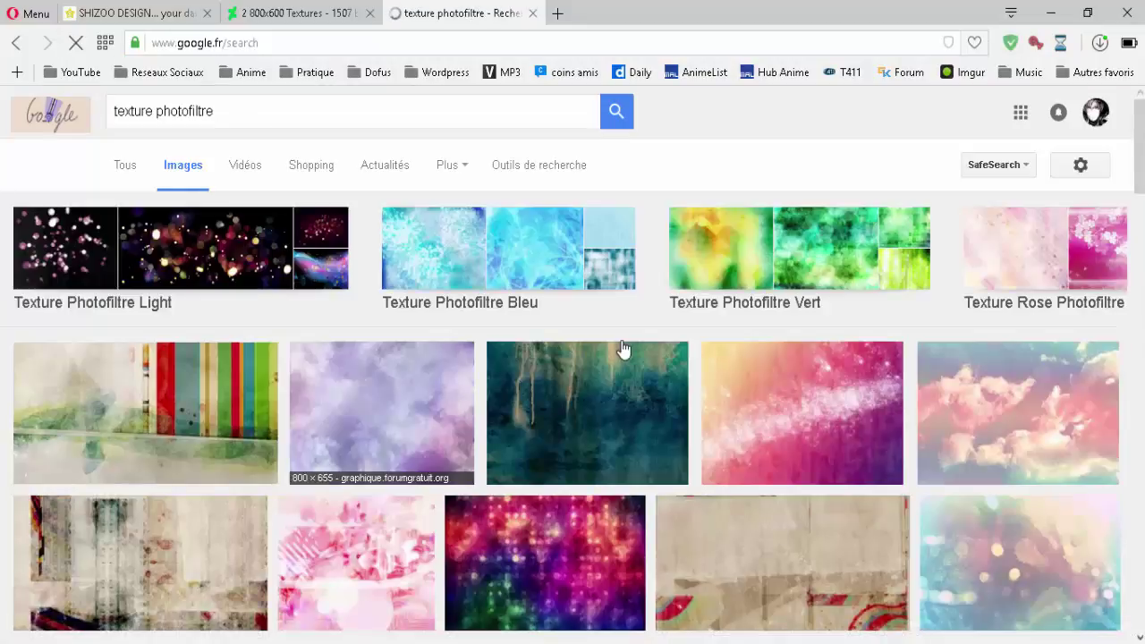
scroll(624, 349, "down", 6)
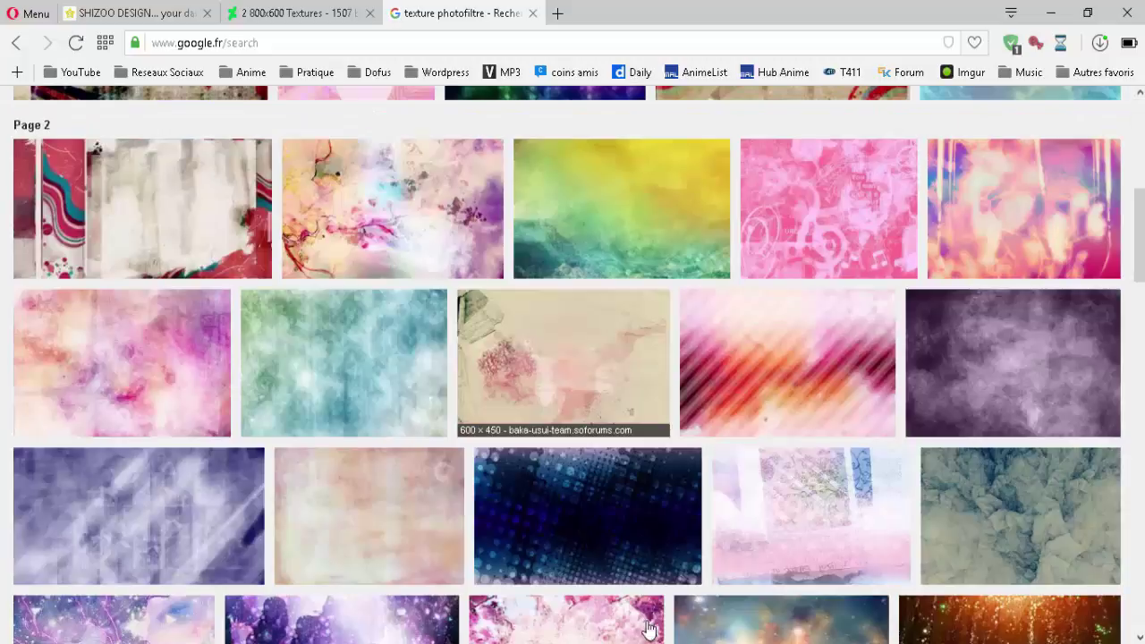
Open the dark purple texture from the image results on the textures-photofiltre Skyrock blog.
left_click(721, 643)
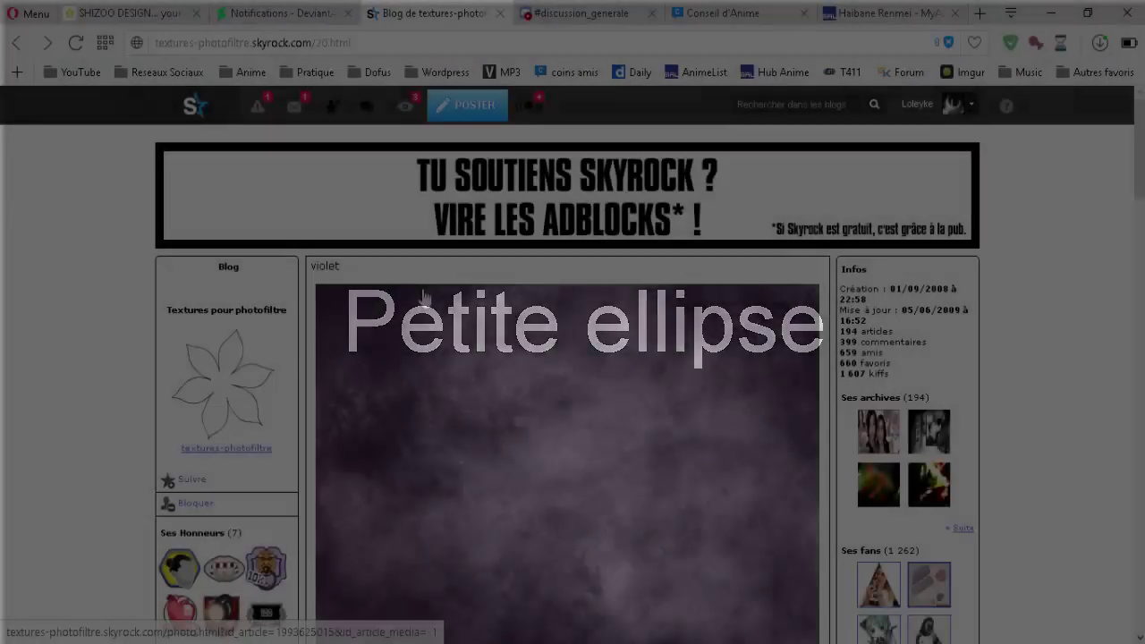
scroll(422, 298, "down", 5)
scroll(425, 298, "up", 2)
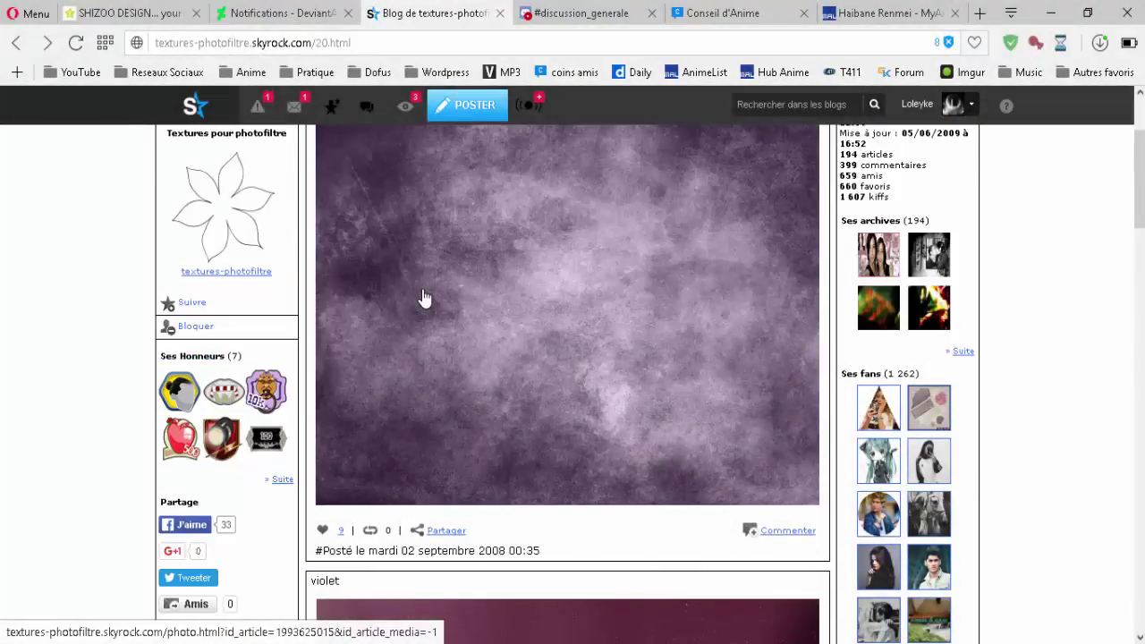
scroll(429, 298, "up", 1)
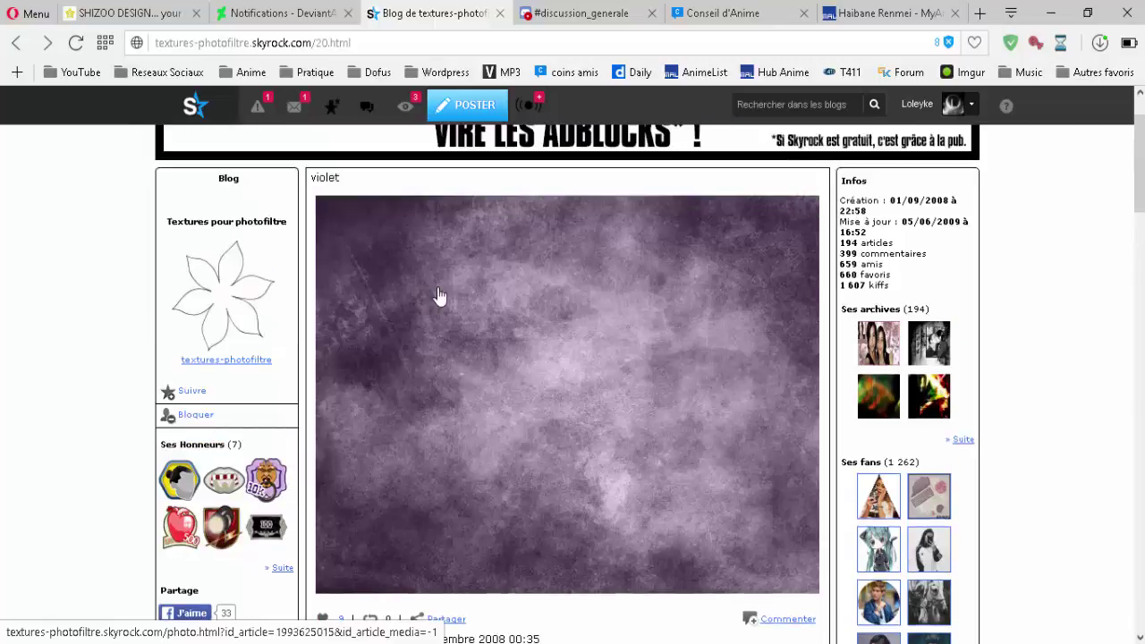
right_click(578, 301)
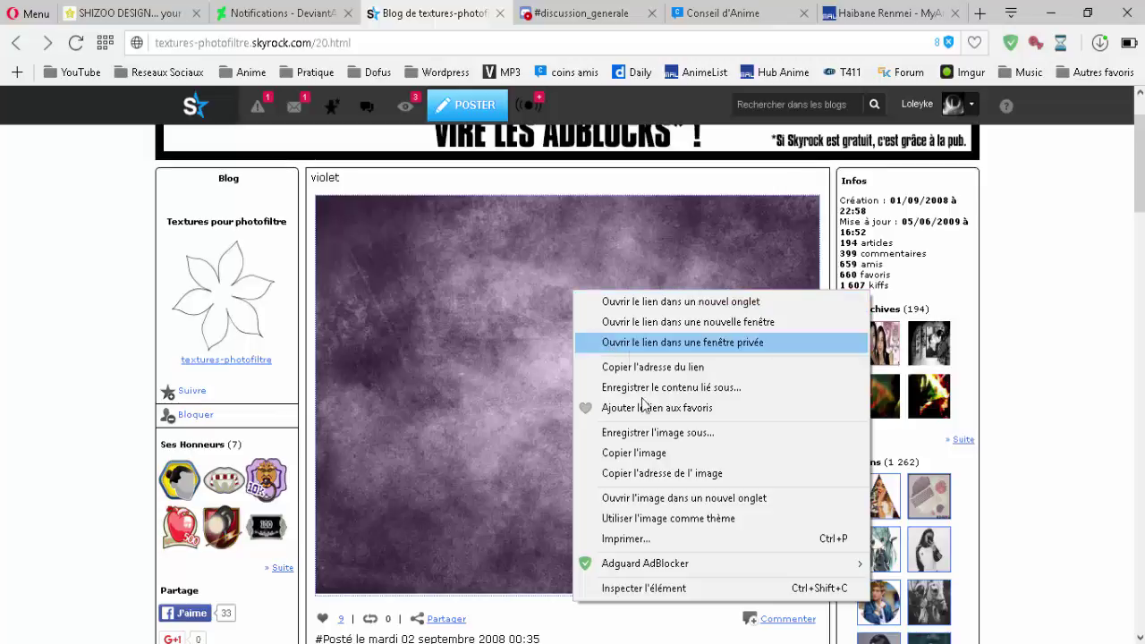
left_click(483, 320)
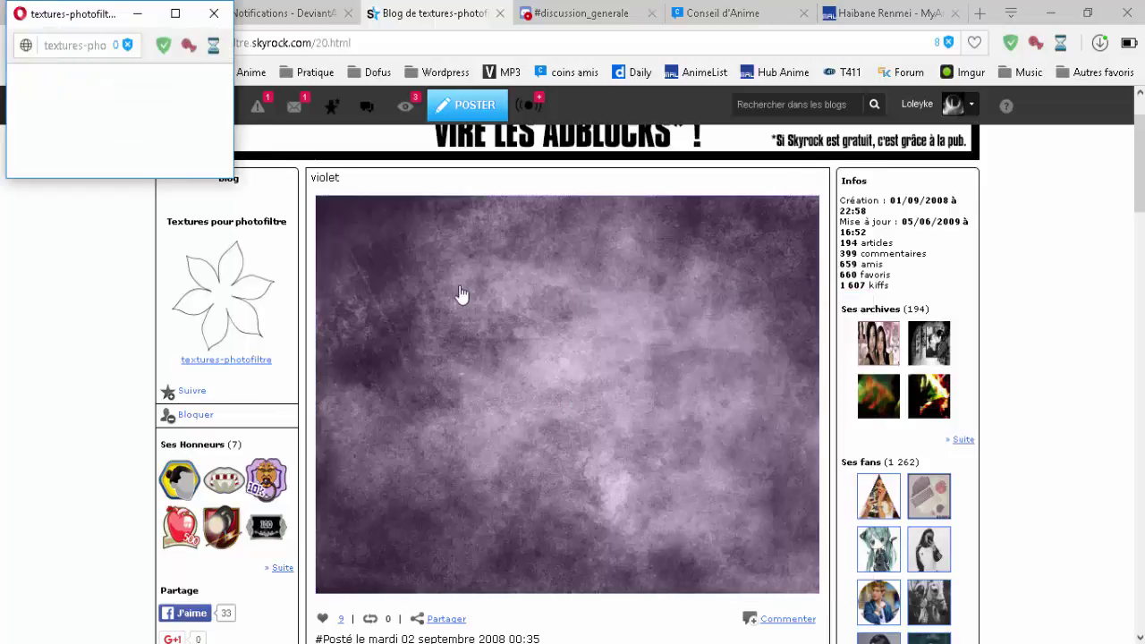
left_click(216, 18)
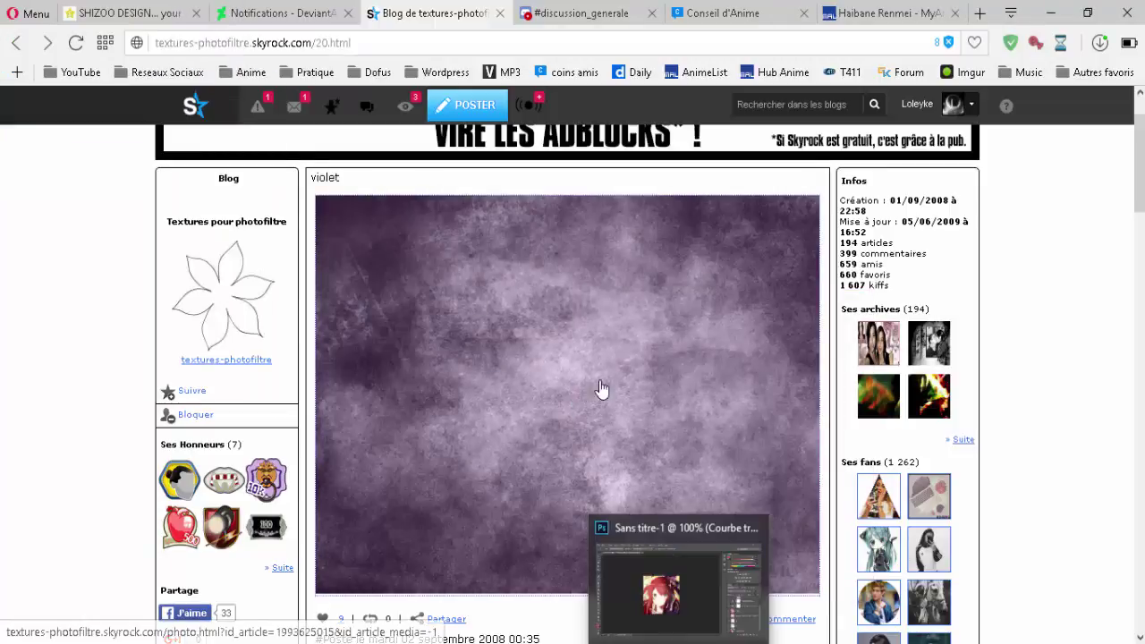
left_click(1099, 43)
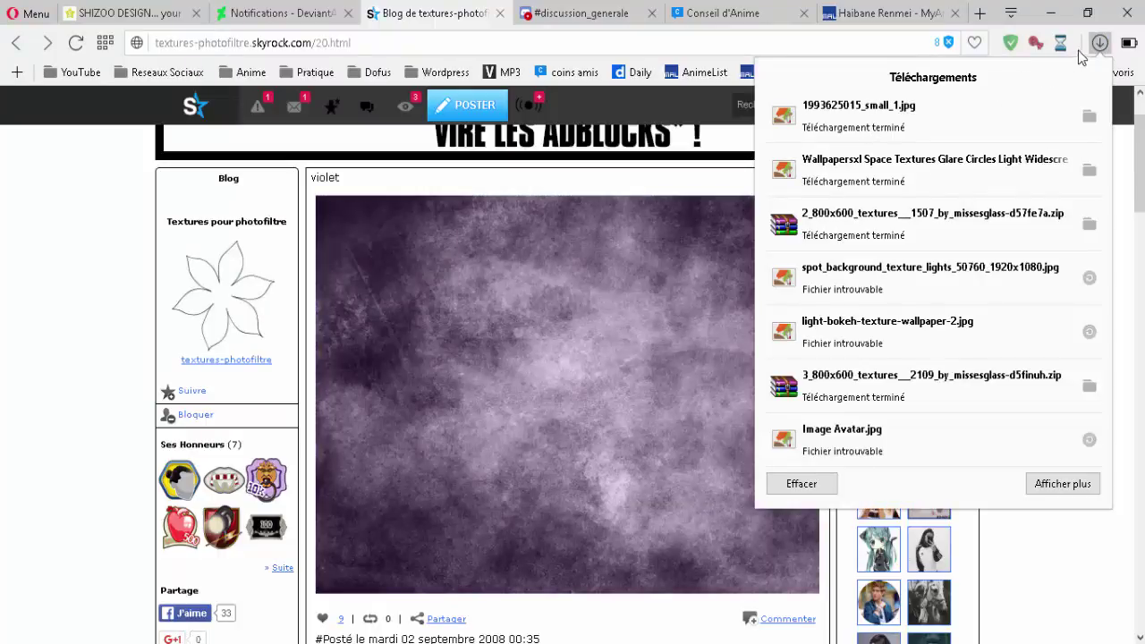
key("Escape")
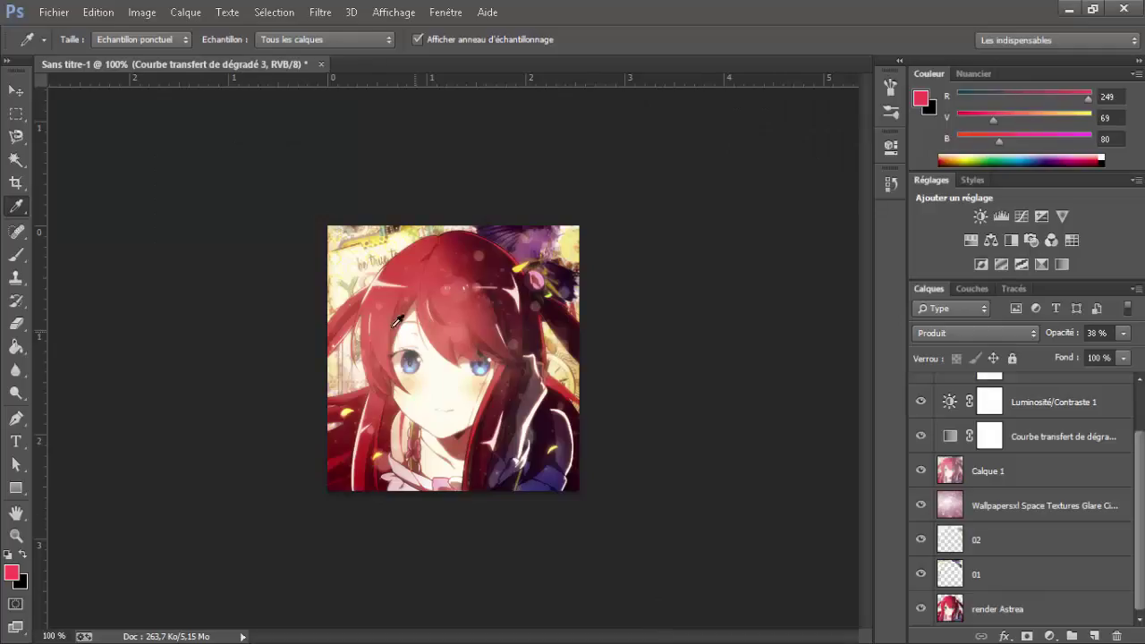
left_click(47, 12)
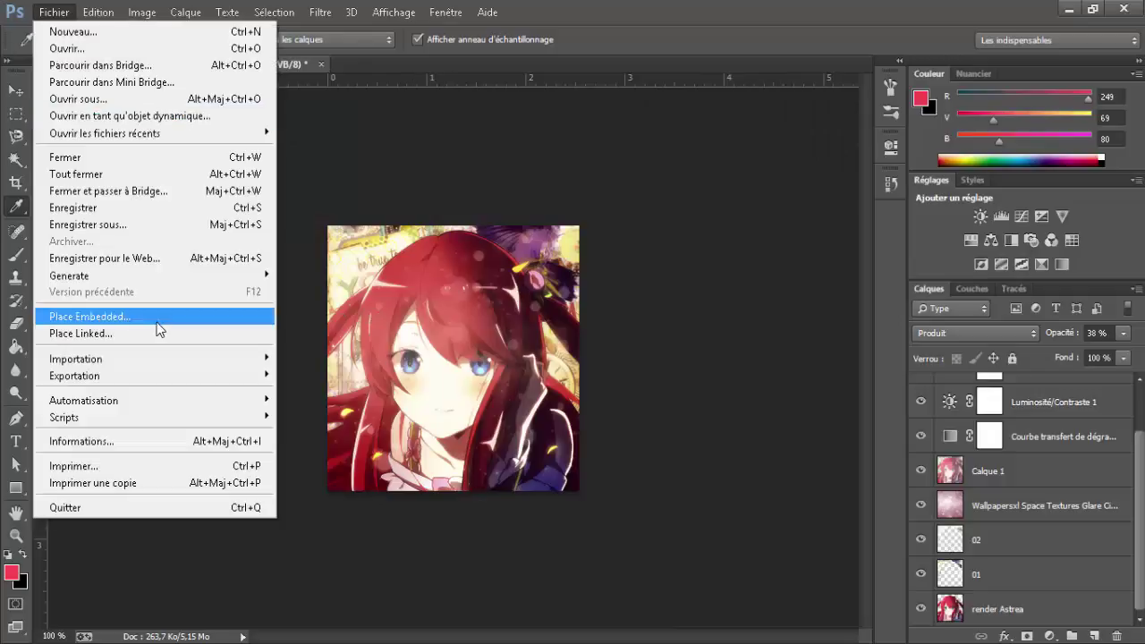
left_click(156, 320)
scroll(783, 374, "down", 6)
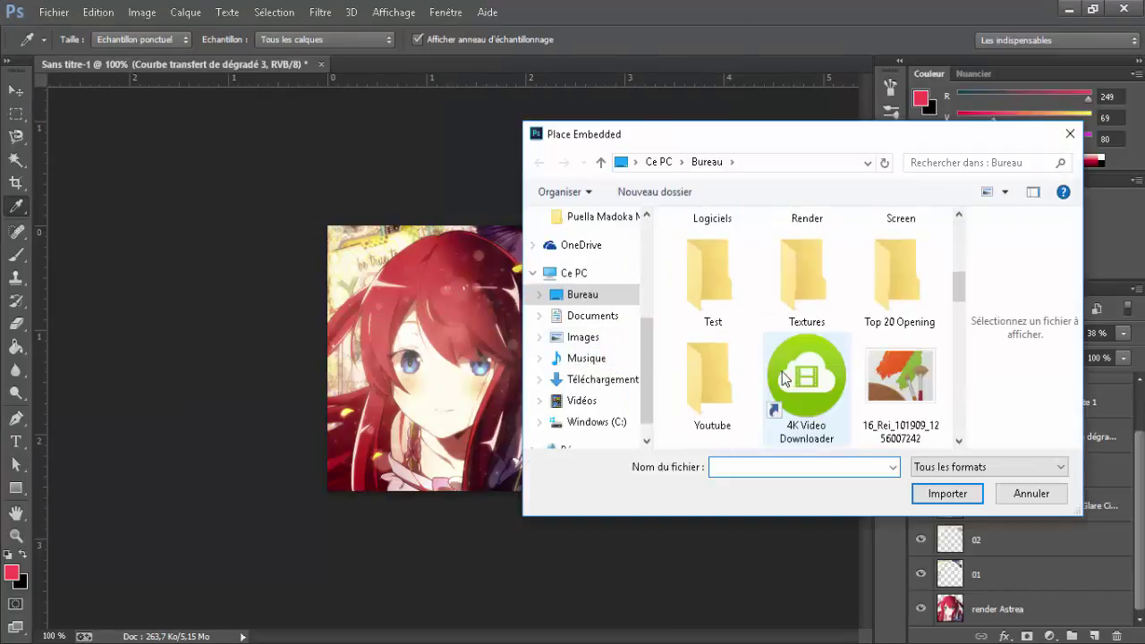
scroll(781, 373, "up", 2)
double_click(770, 356)
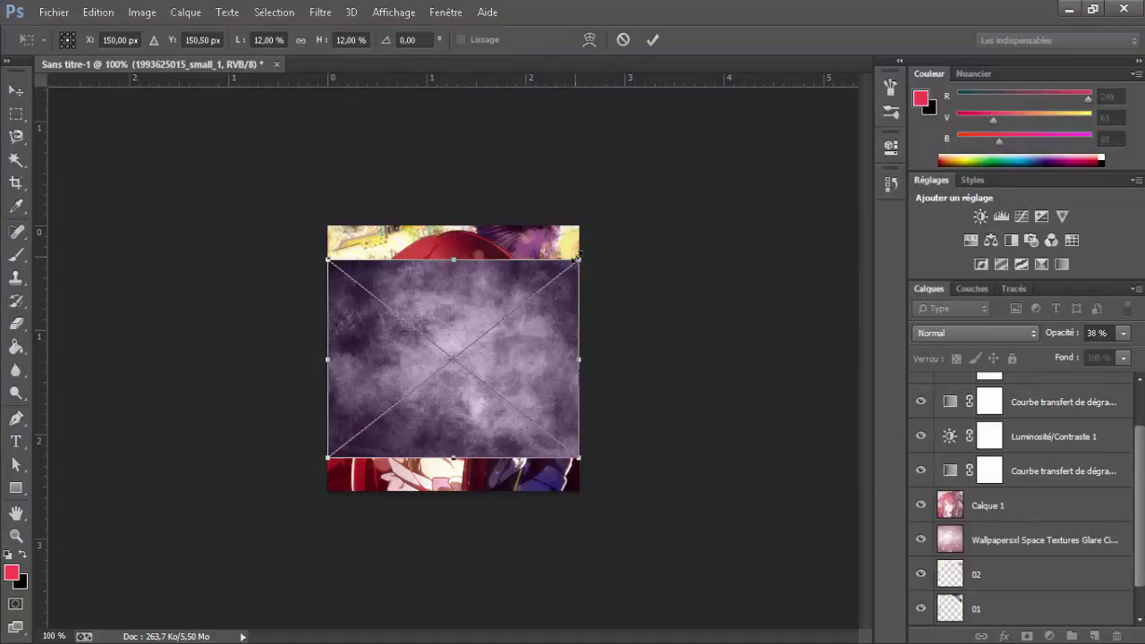
left_click_drag(577, 258, 673, 230)
left_click(652, 40)
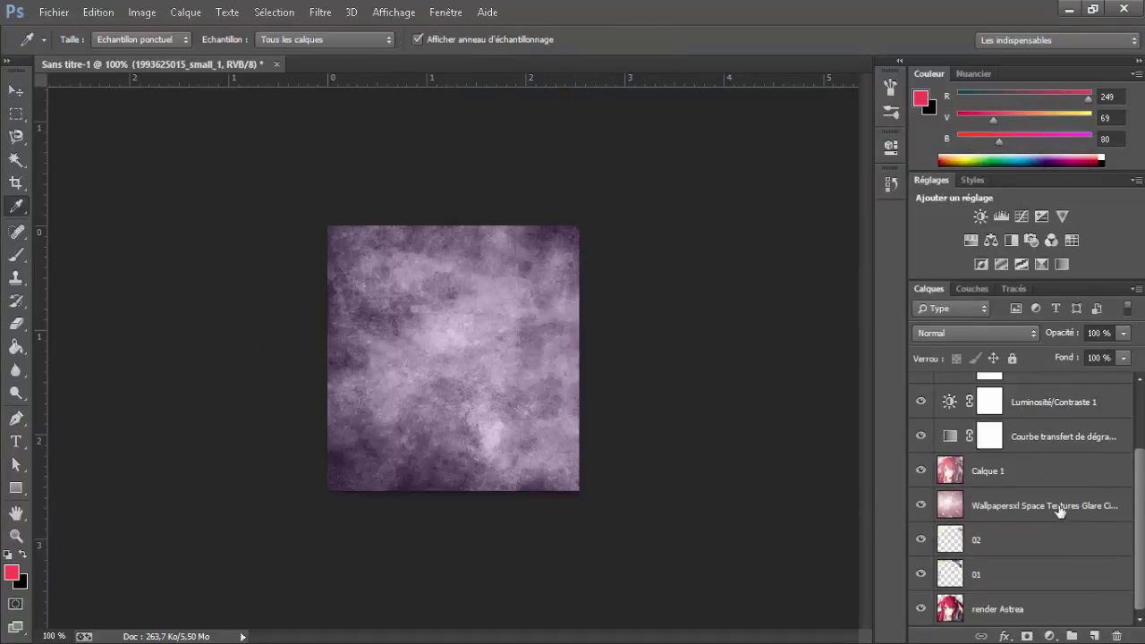
left_click_drag(1020, 409, 1006, 580)
scroll(1011, 510, "down", 2)
left_click_drag(1020, 479, 1014, 518)
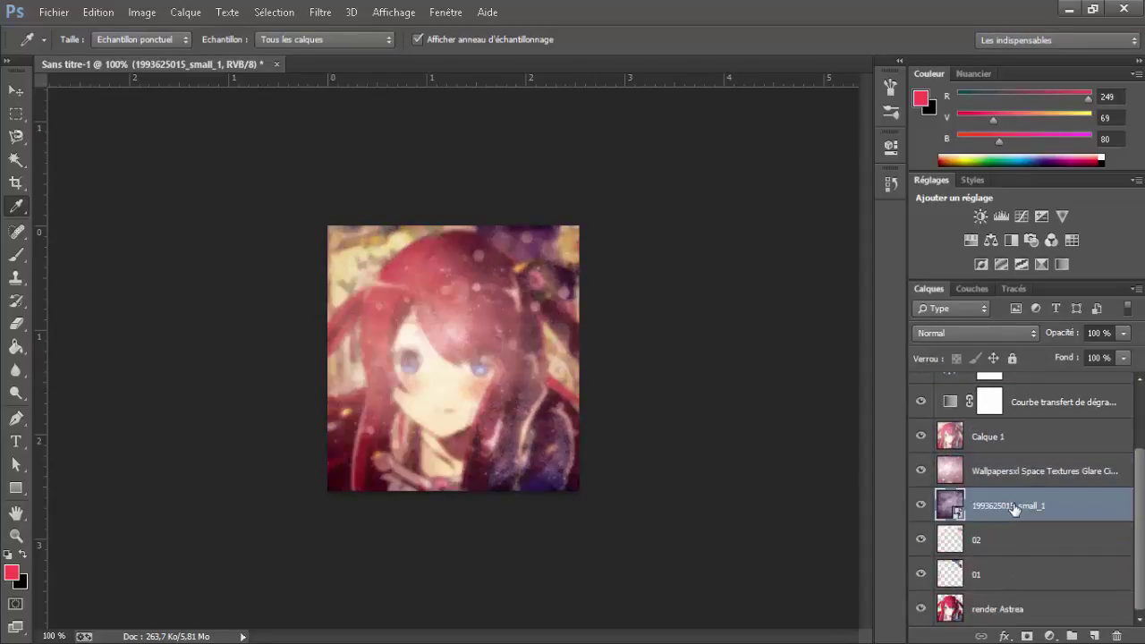
right_click(1014, 509)
left_click(603, 270)
left_click(320, 11)
mouse_move(335, 258)
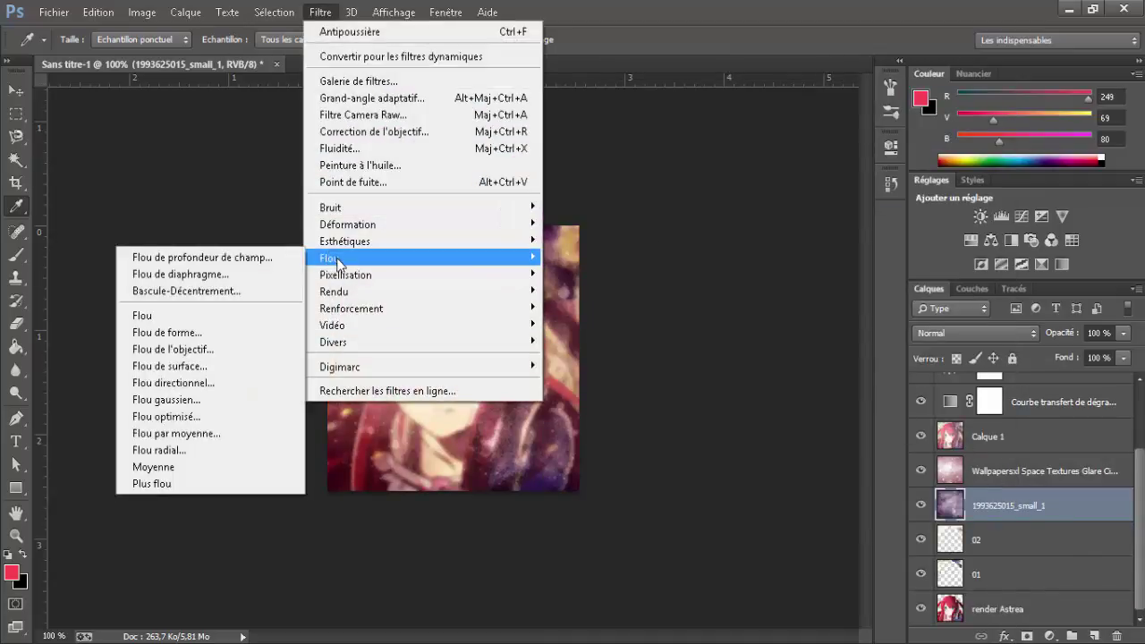
left_click(213, 400)
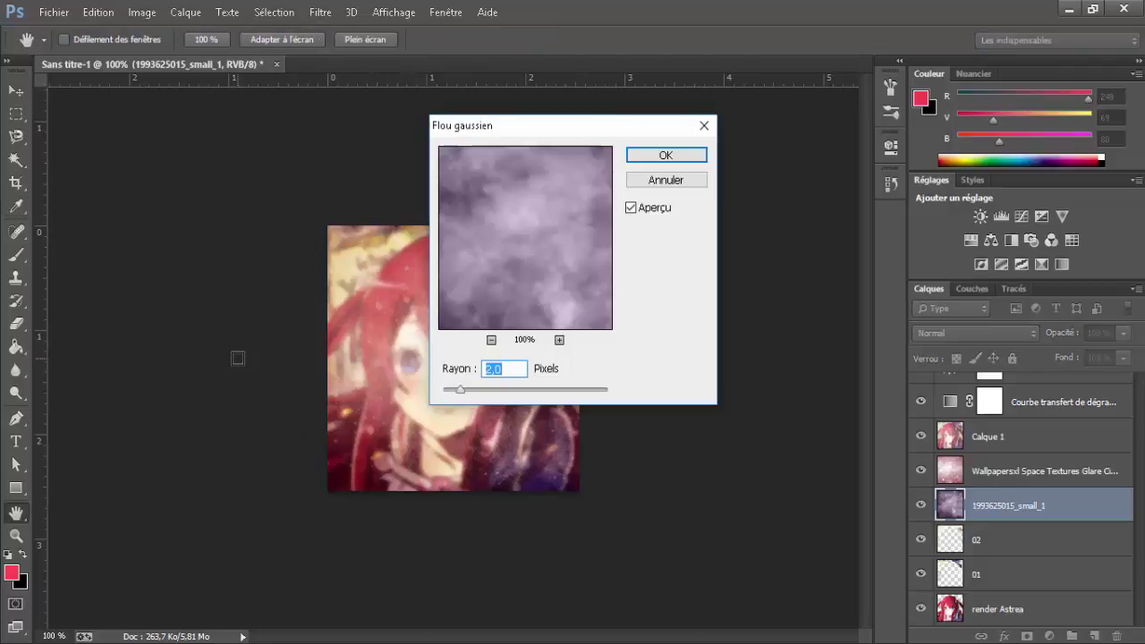
type("20")
key("Return")
Try the Lumière tamisée, Obscurcir and Produit blend modes on the blurred texture layer and settle on Densité couleur +.
key("i")
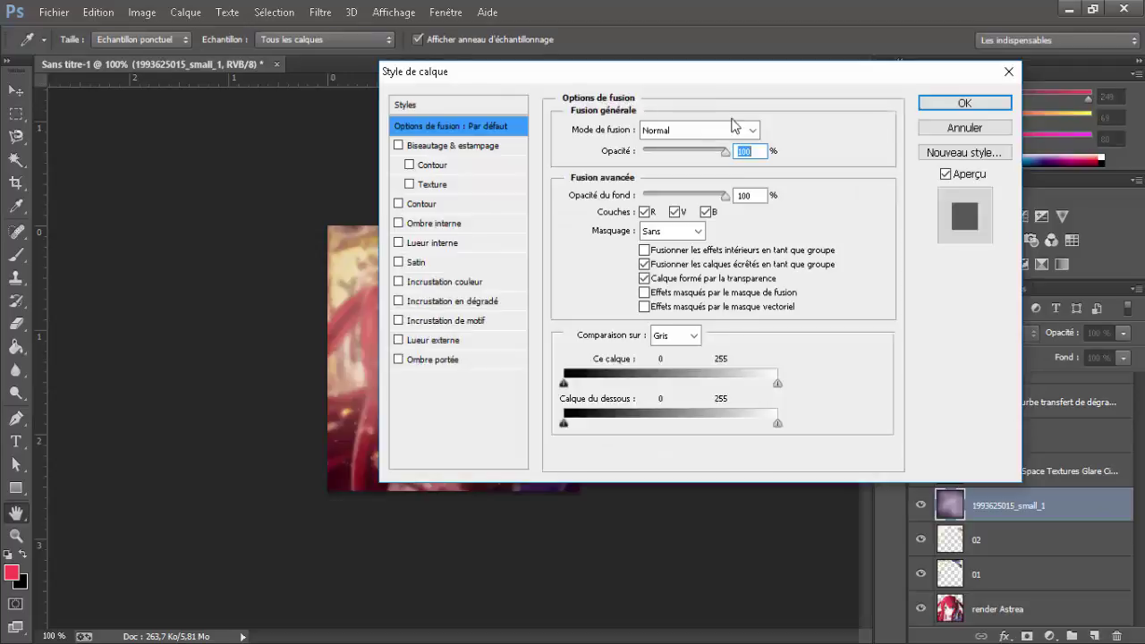
left_click_drag(718, 75, 1001, 52)
left_click(953, 107)
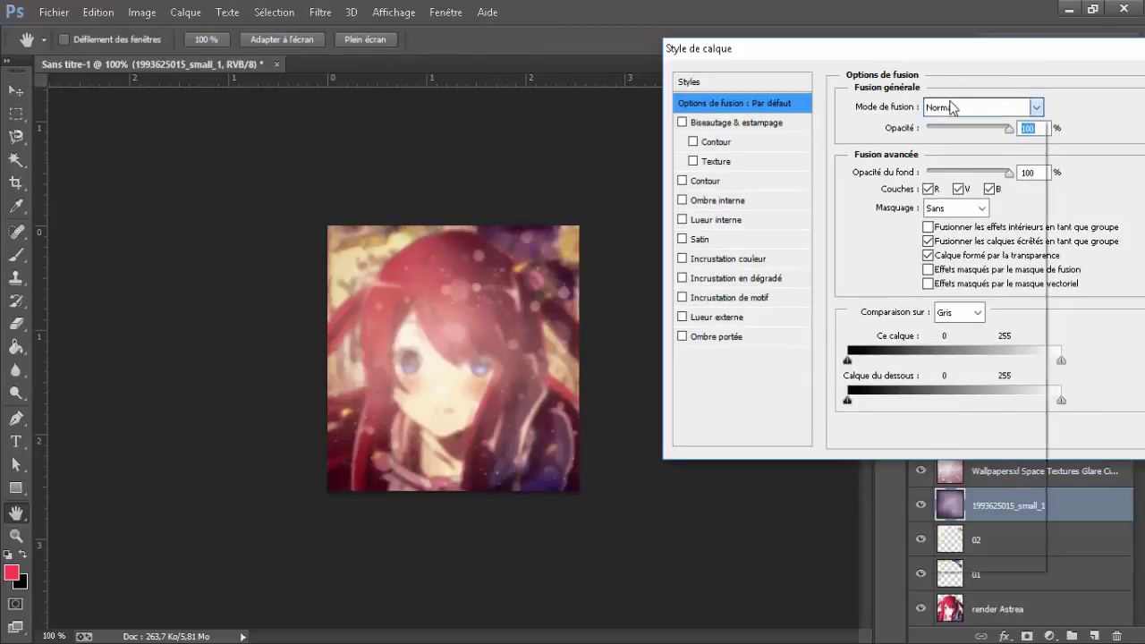
left_click(948, 351)
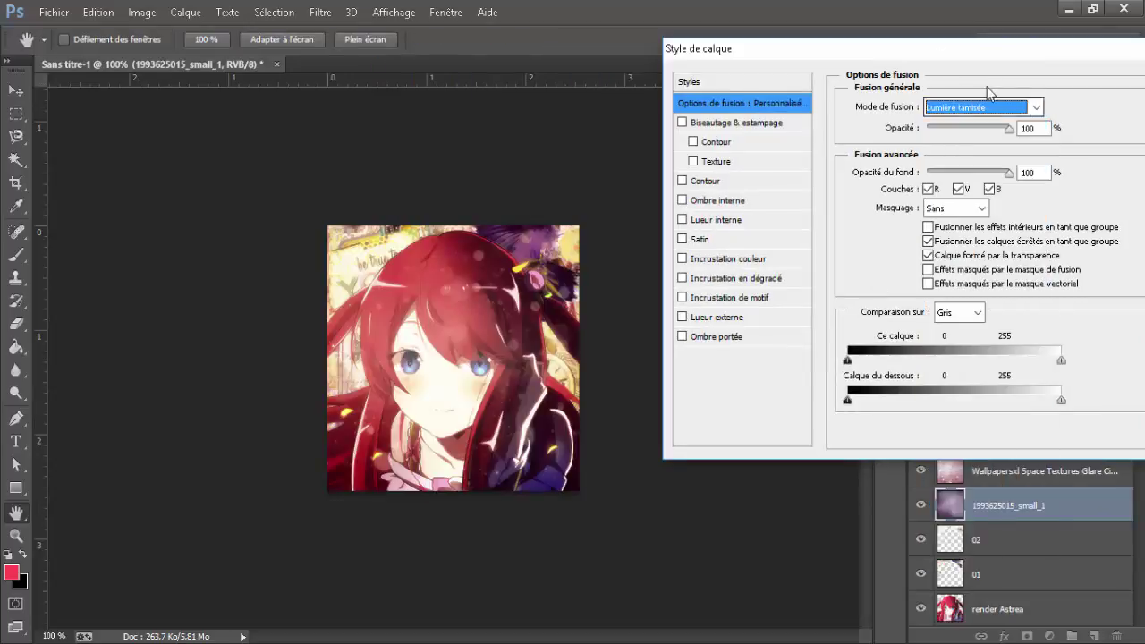
key("Tab")
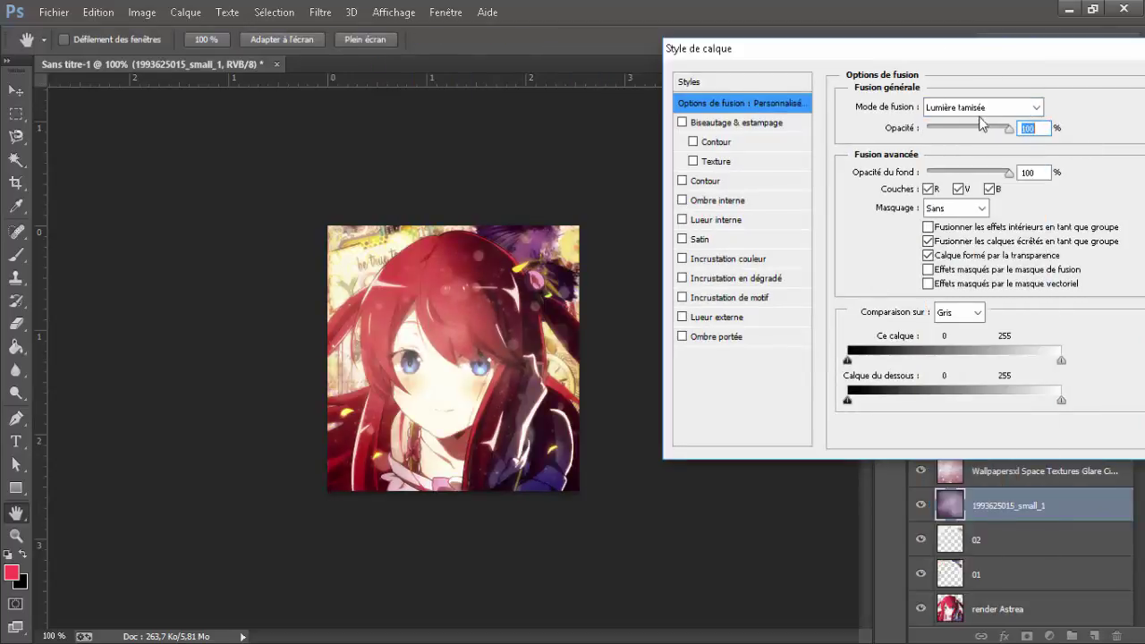
left_click(979, 114)
left_click(957, 168)
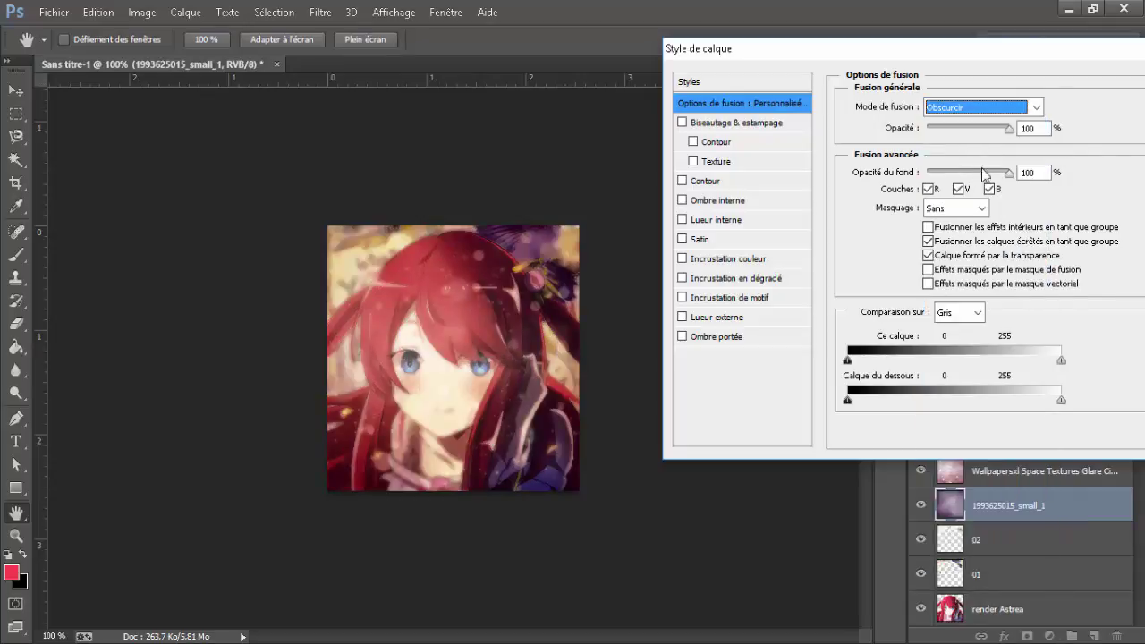
key("Tab")
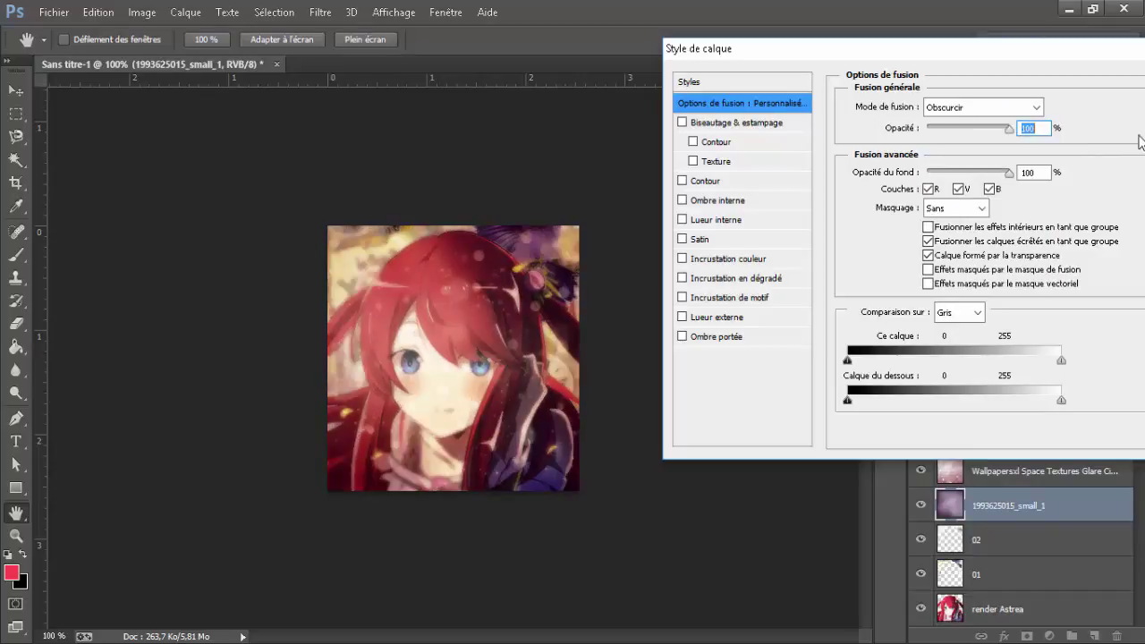
key("shift+Tab")
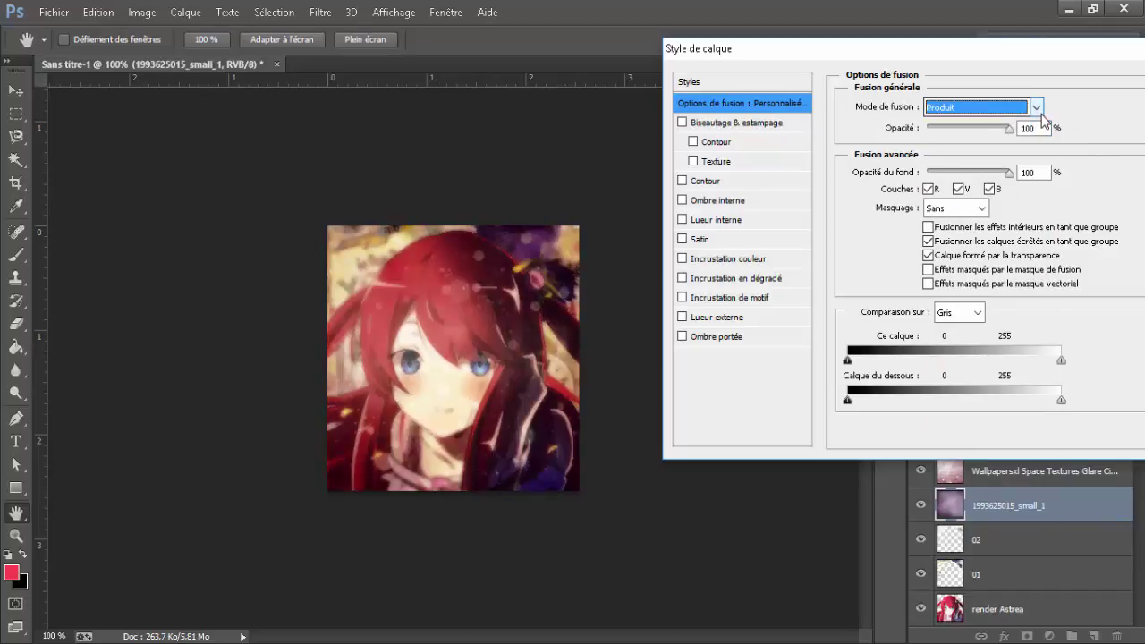
key("Down")
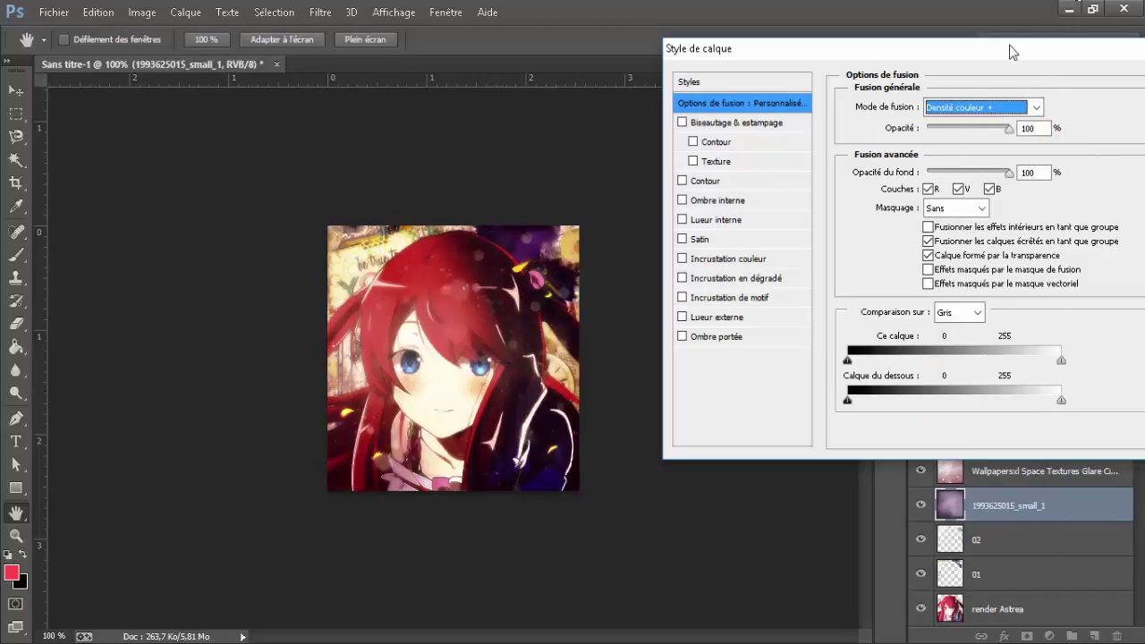
Lower the blurred texture layer's opacity to 50 % and apply the blending options.
left_click(962, 128)
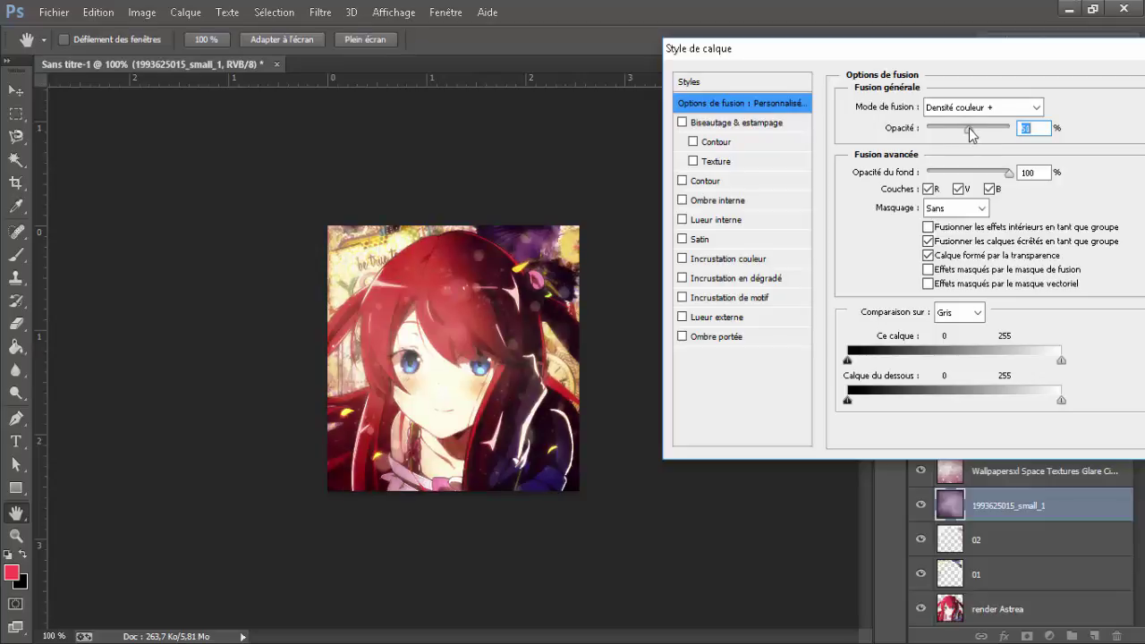
left_click_drag(971, 133, 737, 169)
left_click_drag(914, 145, 965, 139)
left_click_drag(950, 53, 865, 52)
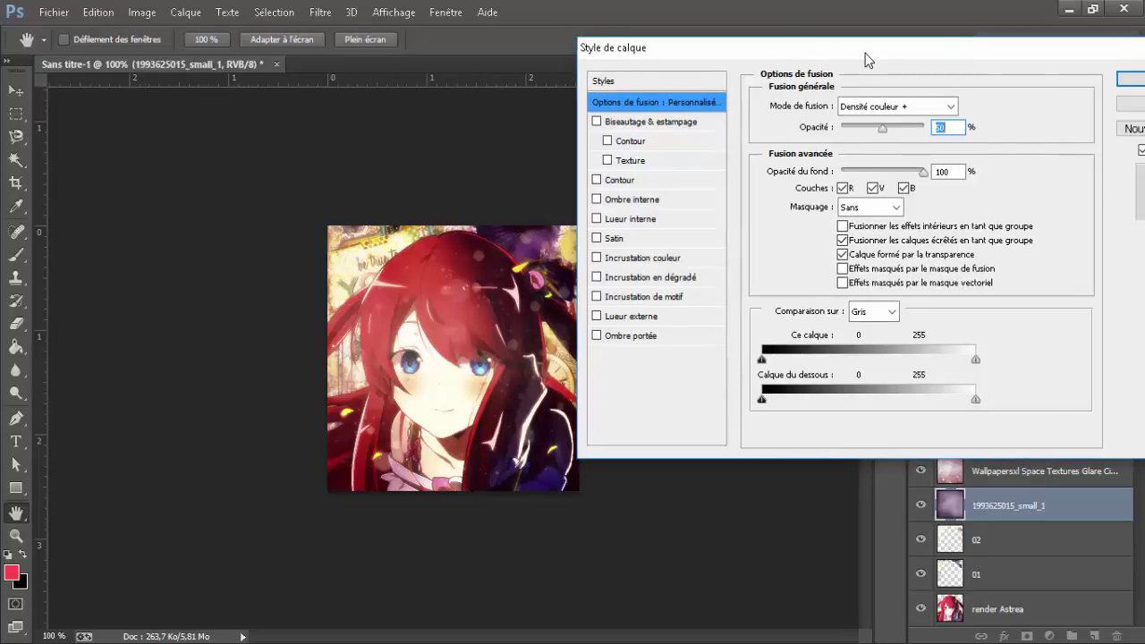
left_click(1131, 79)
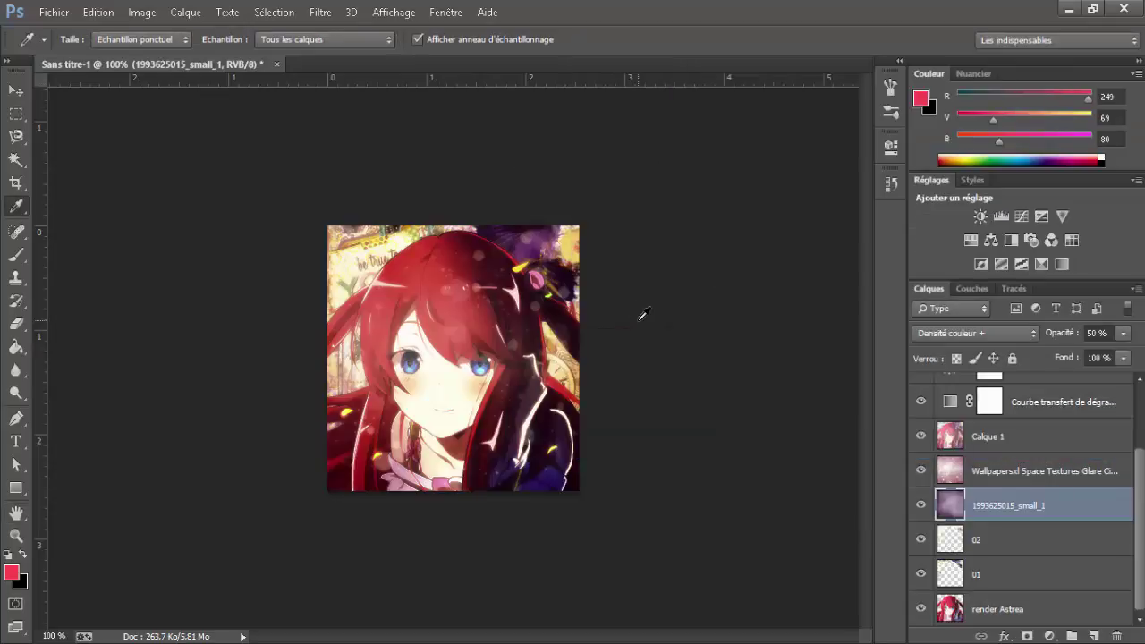
Merge all visible layers of the avatar into a single layer.
key("ctrl+minus")
key("ctrl+minus")
key("ctrl+minus")
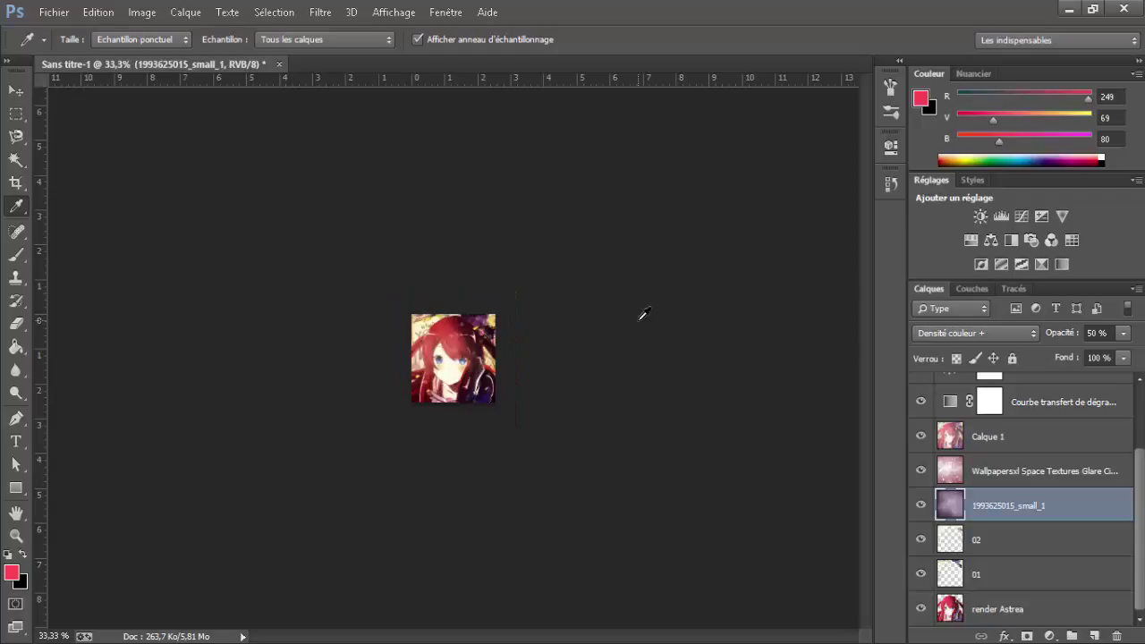
key("ctrl+plus")
key("ctrl+plus")
key("ctrl+plus")
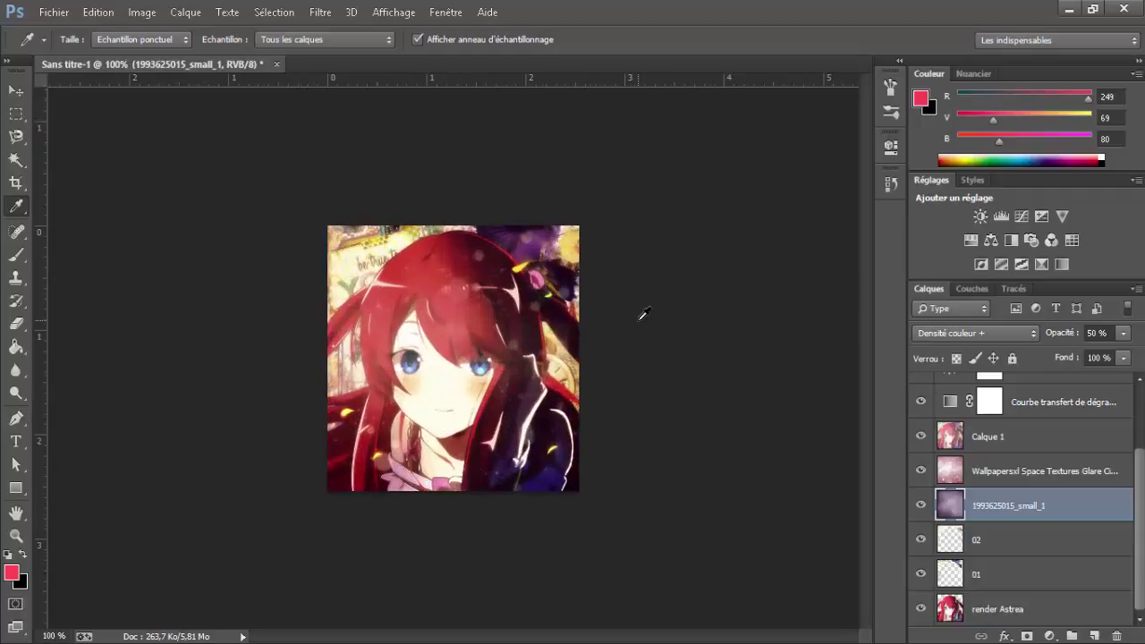
right_click(1045, 454)
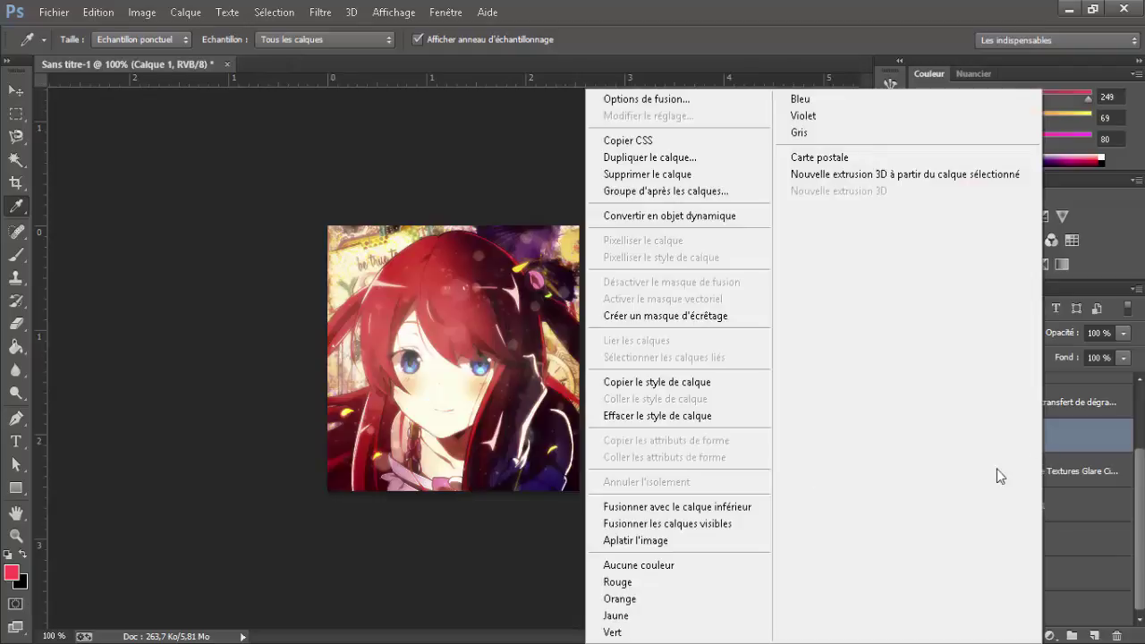
left_click(678, 528)
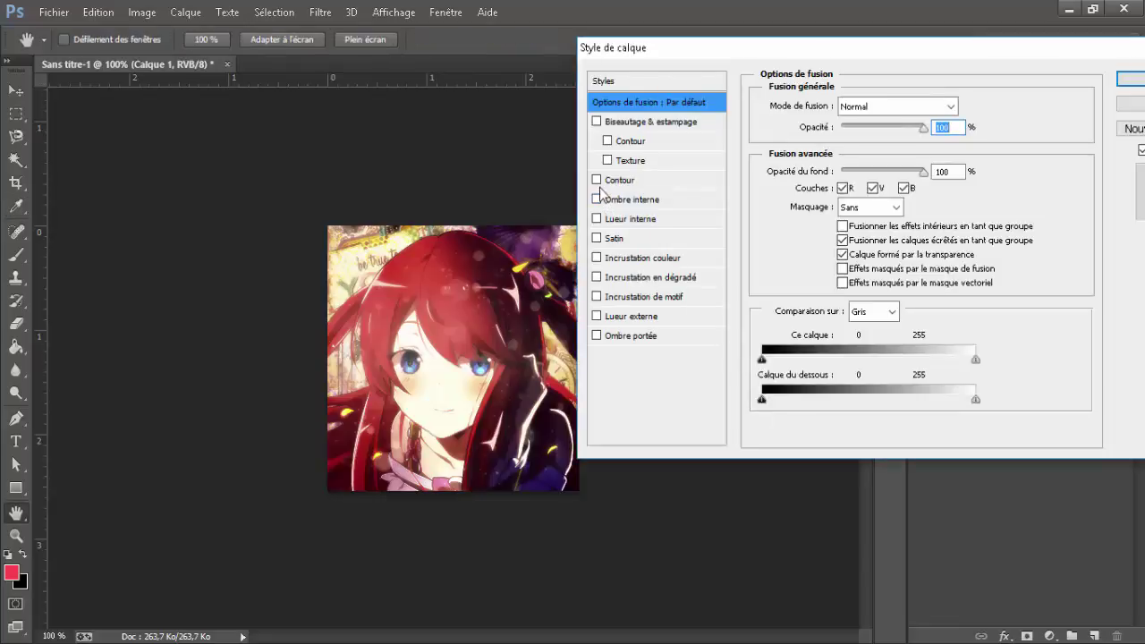
Add a Contour (stroke) style to the merged layer, positioned Intérieur with a size of 1 px.
left_click(598, 181)
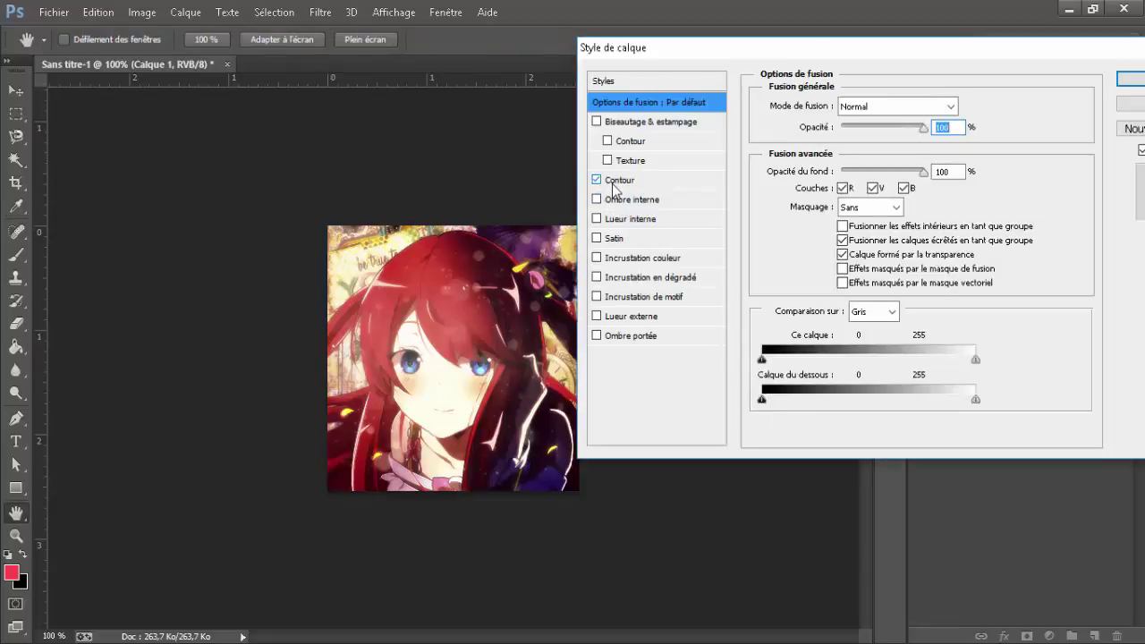
left_click(614, 182)
left_click(897, 126)
left_click(878, 150)
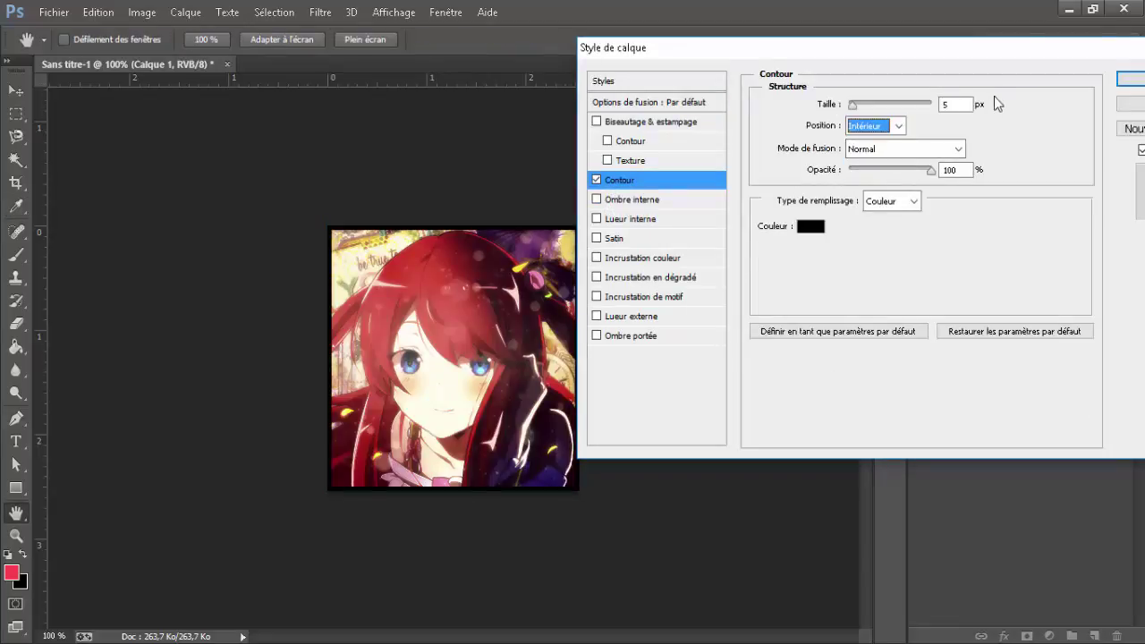
left_click(957, 103)
type("1")
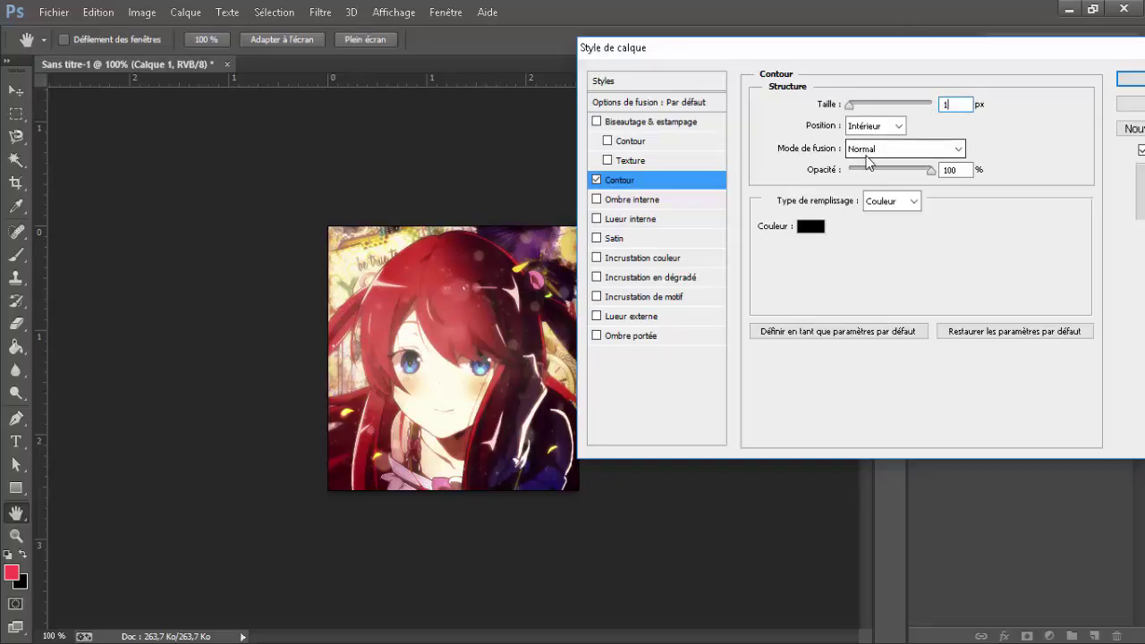
Set the stroke colour to the dark red 3a070d by sampling the lower edge of the avatar.
left_click(811, 227)
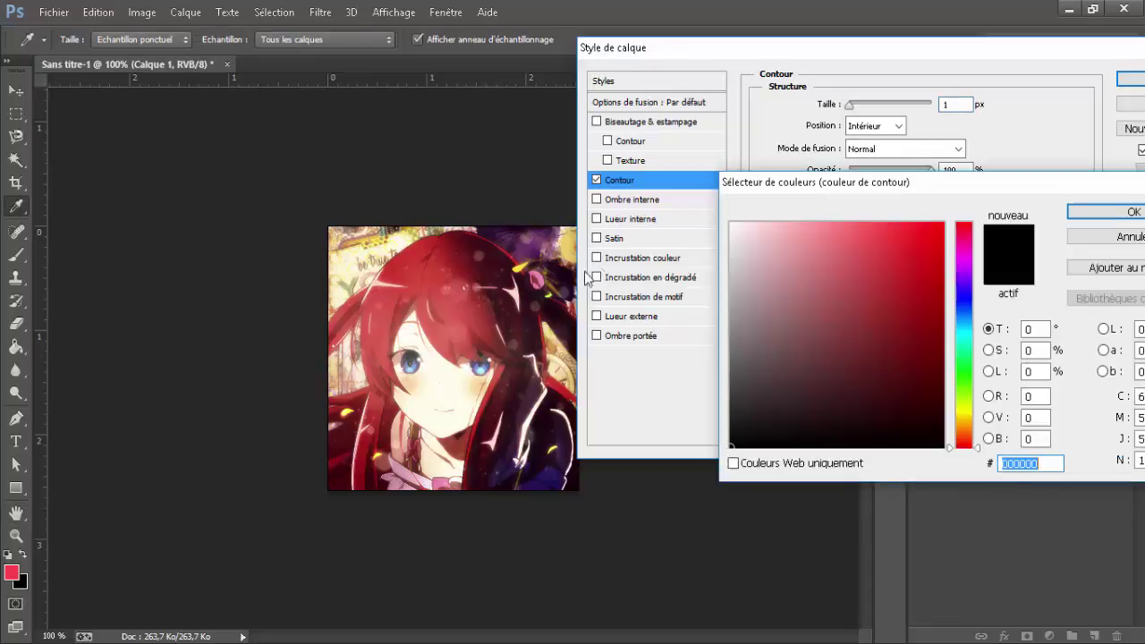
left_click(457, 299)
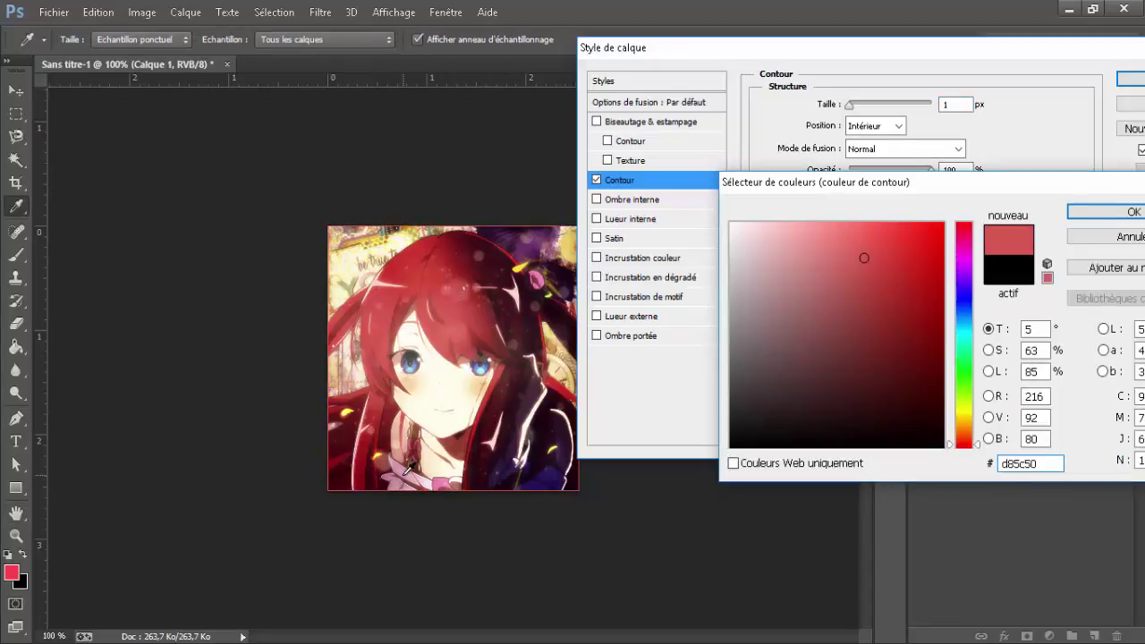
left_click(361, 476)
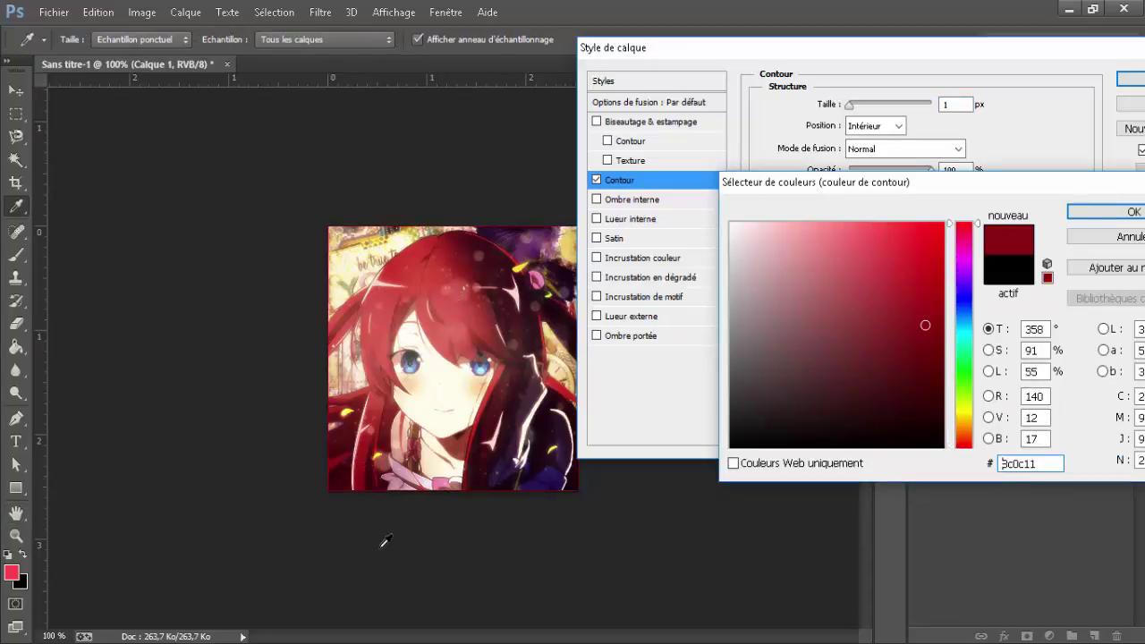
left_click(348, 487)
left_click(348, 486)
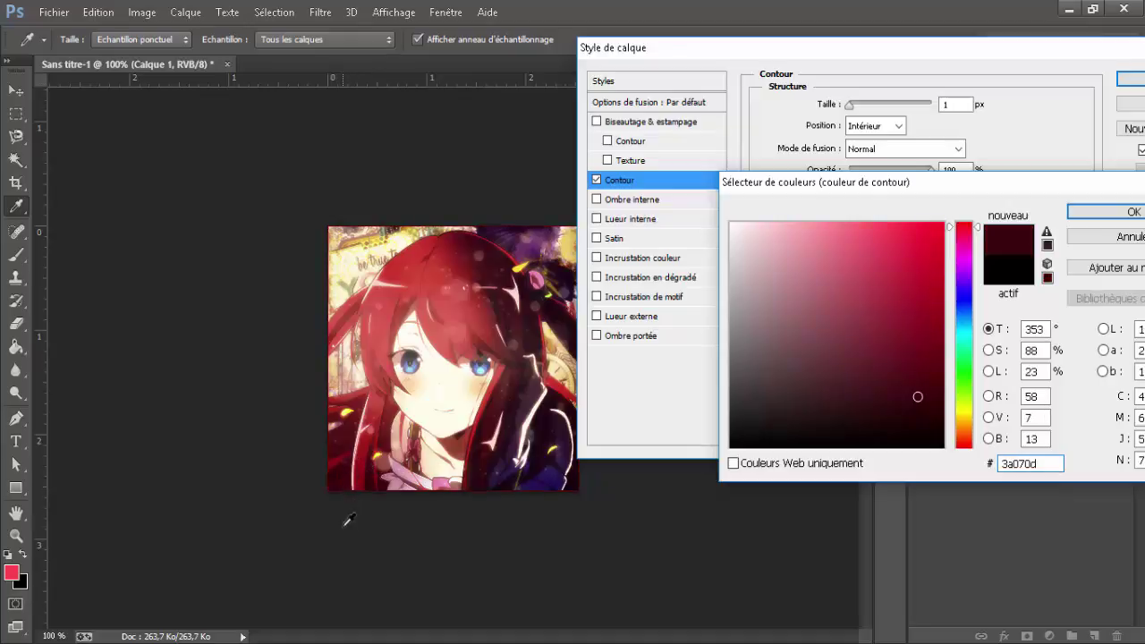
left_click(1099, 213)
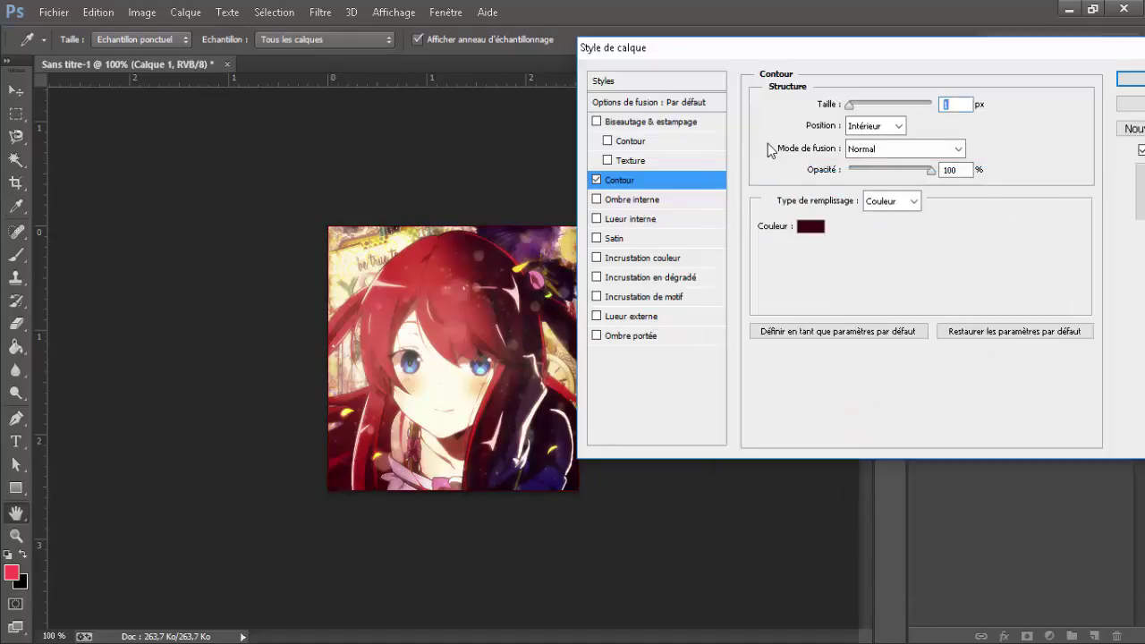
Add an inner shadow to the merged layer with Lumière tamisée blending, 250 px size and 15 % opacity.
left_click(597, 200)
left_click(624, 200)
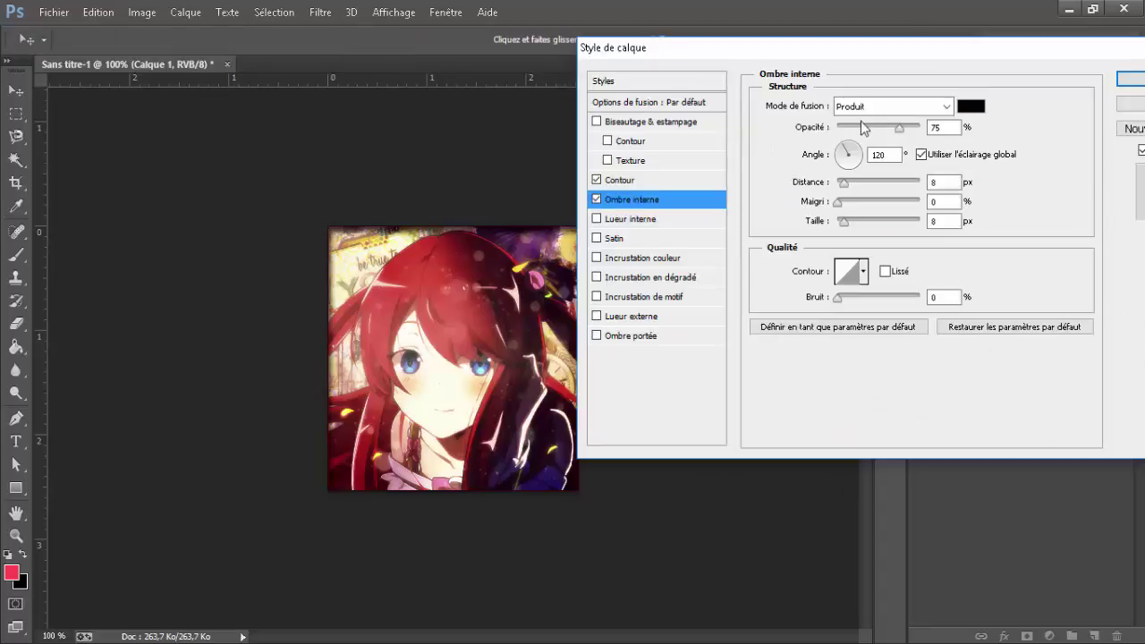
left_click(898, 107)
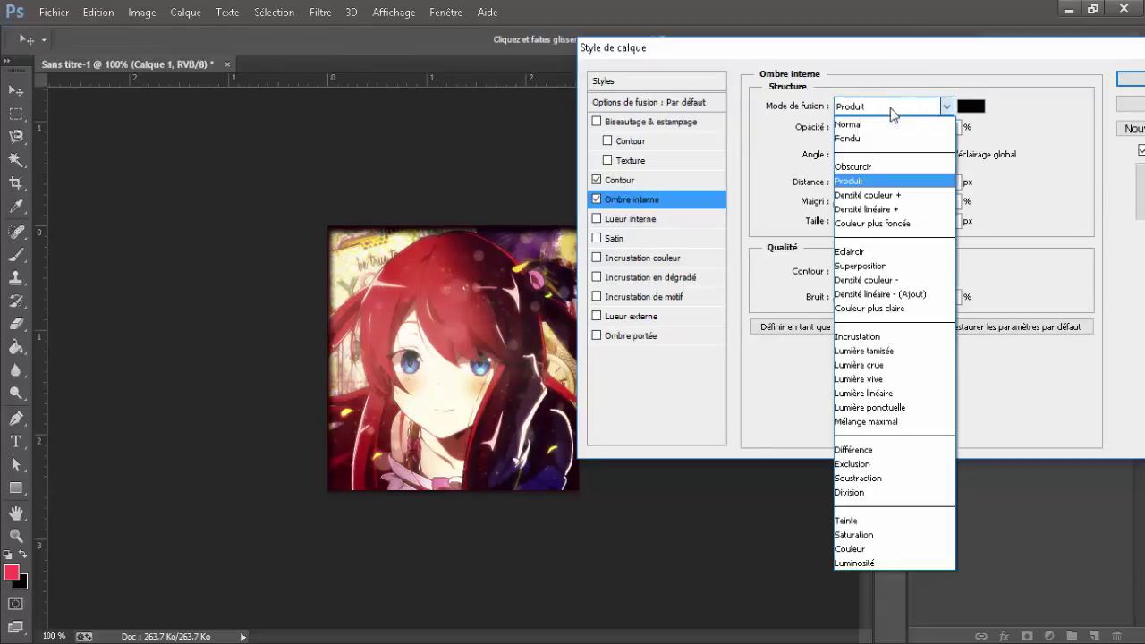
left_click(864, 351)
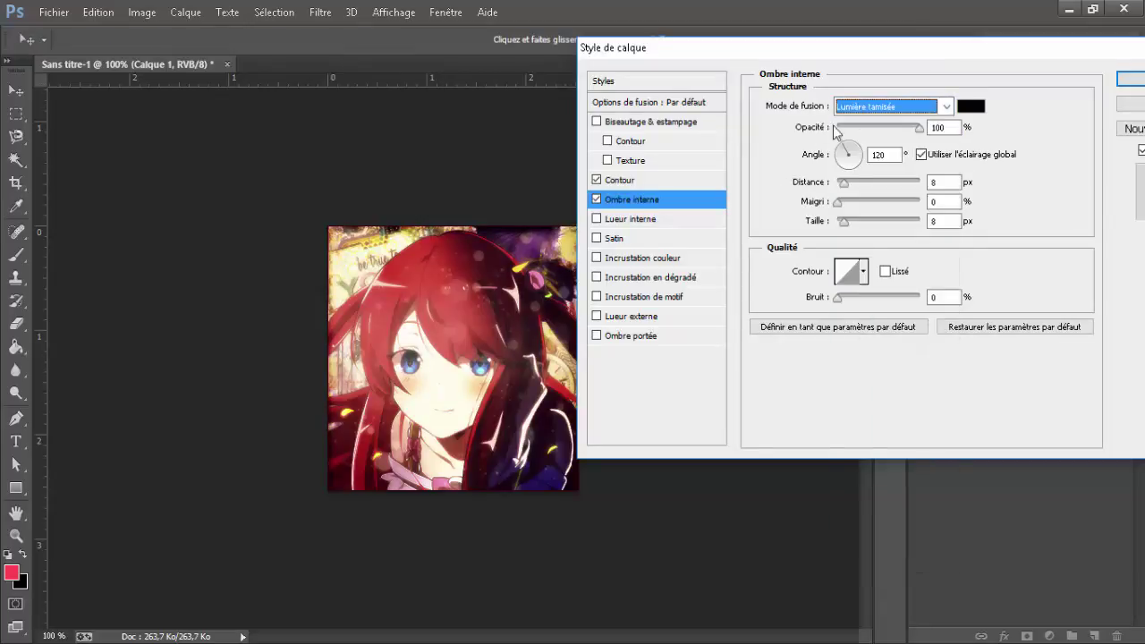
left_click_drag(852, 226, 1000, 222)
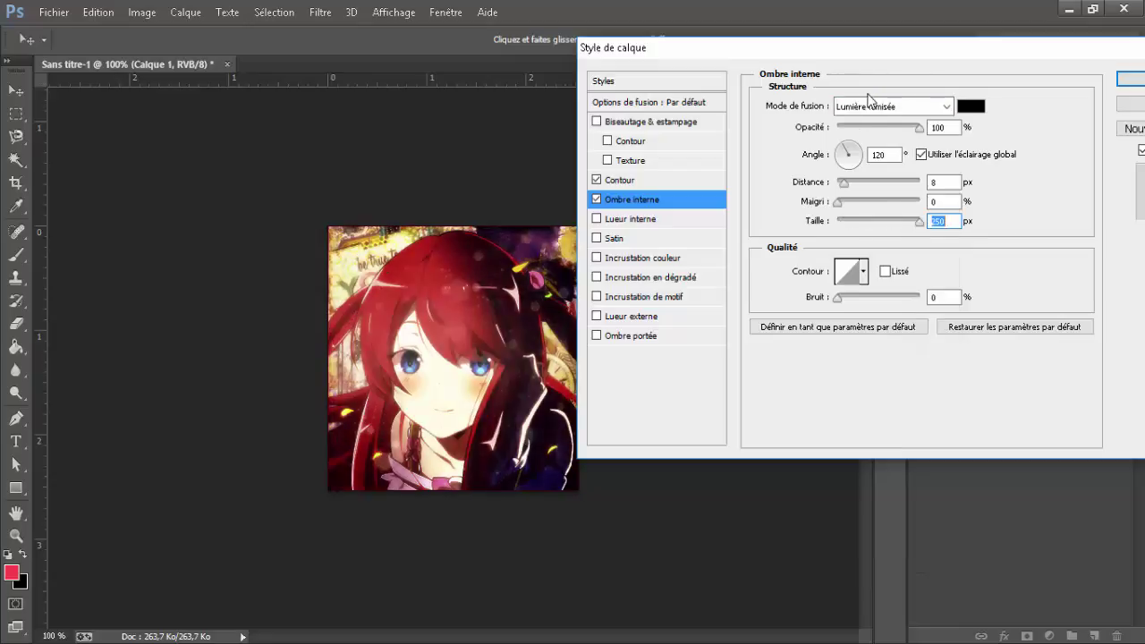
left_click(865, 128)
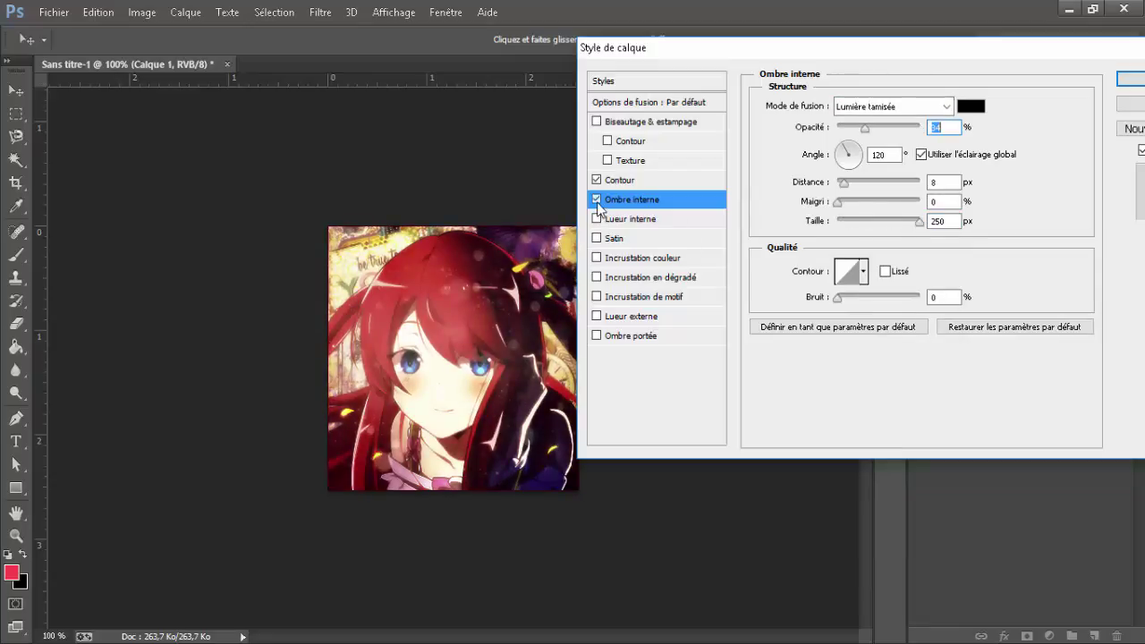
left_click(851, 128)
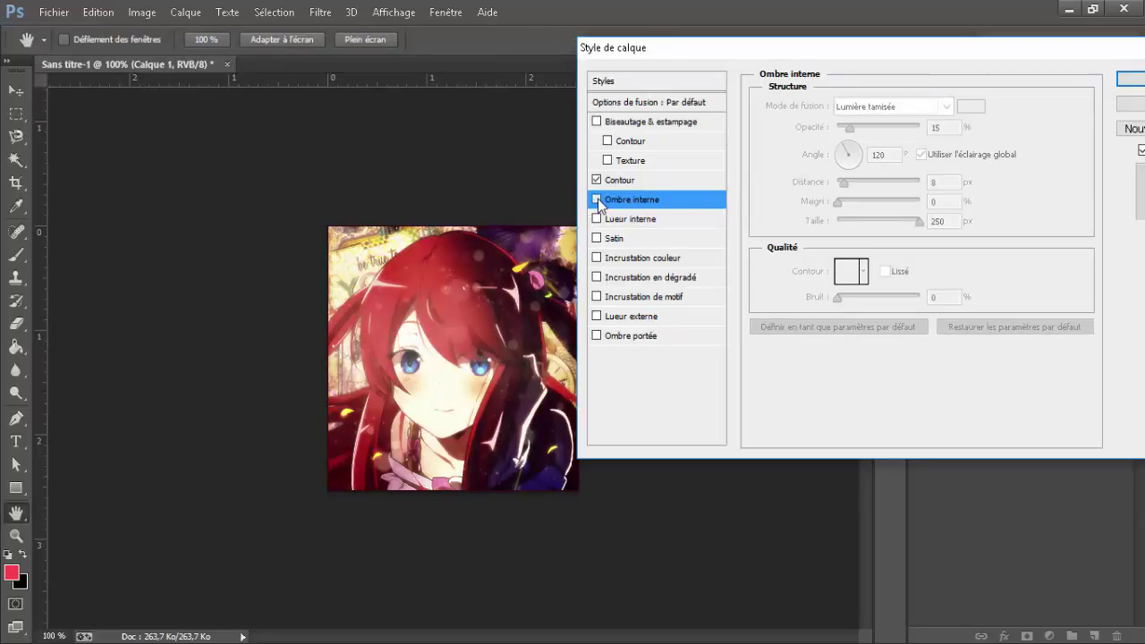
Change the inner shadow's blend mode to Densité couleur + and switch the effect off to compare the avatar without it.
left_click_drag(951, 45, 1024, 114)
left_click(1024, 128)
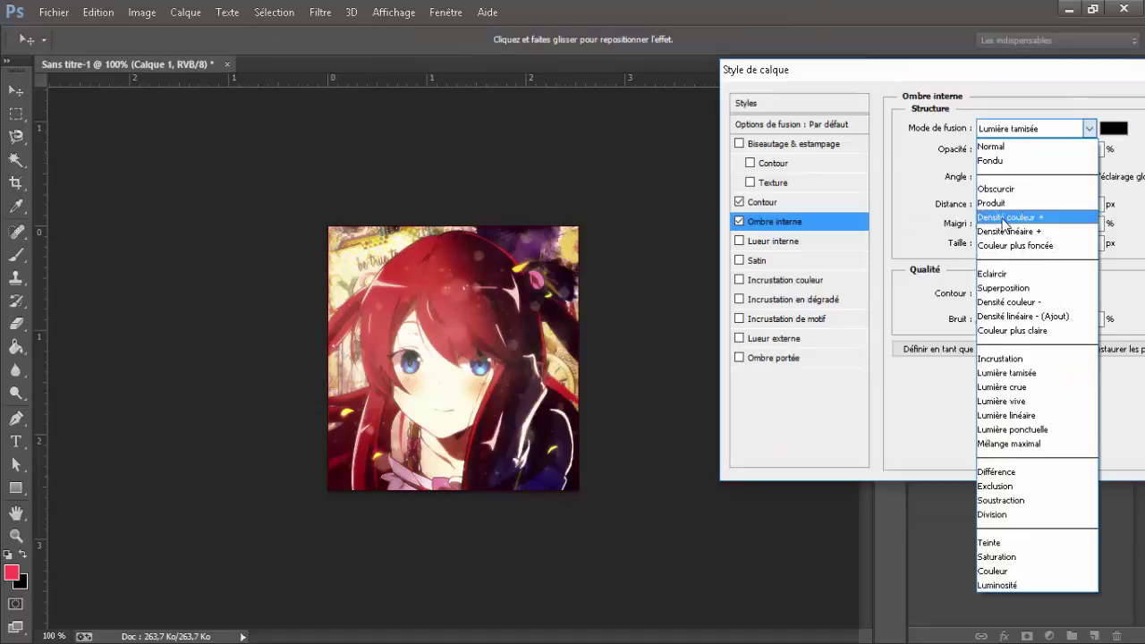
left_click(1002, 219)
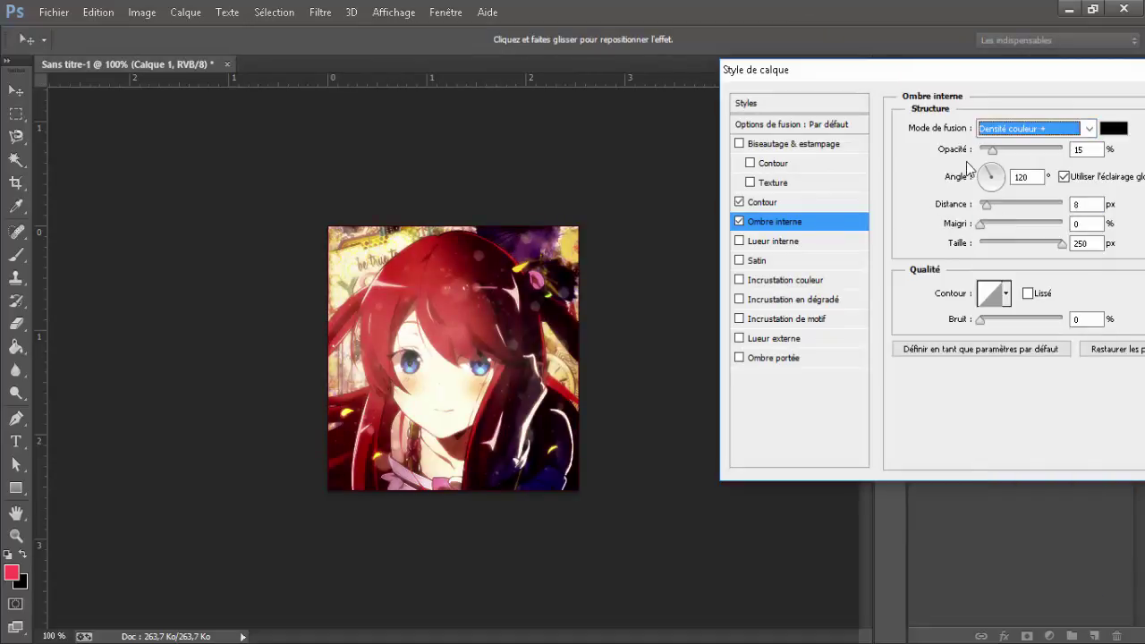
left_click(739, 224)
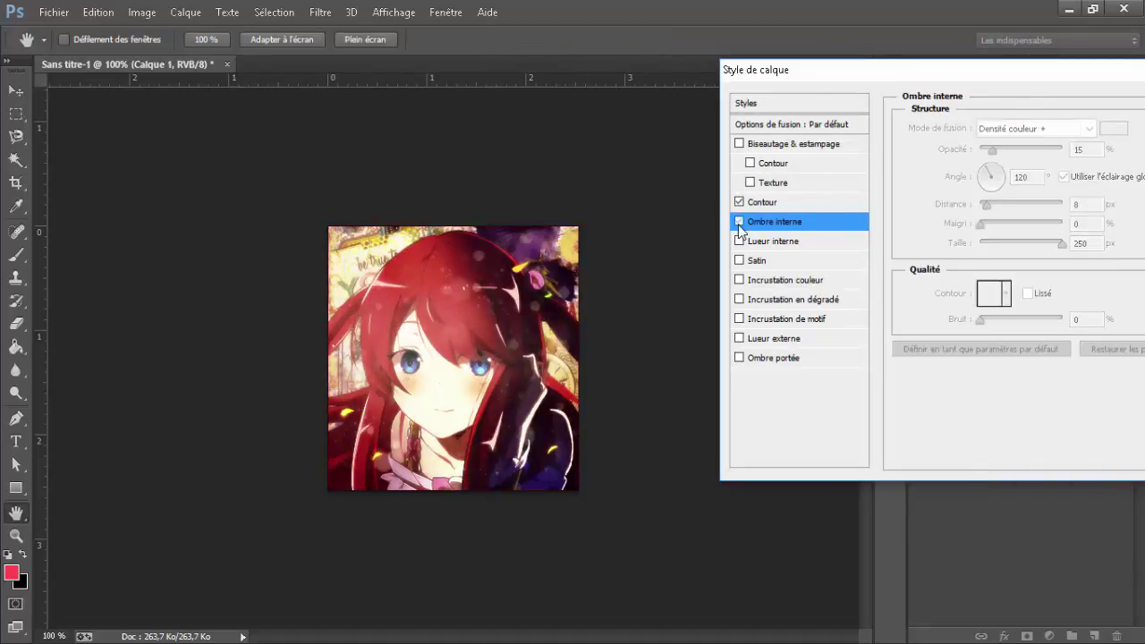
Switch the inner shadow back on, set its blend mode to Densité couleur -, and compare the avatar with and without it.
left_click(739, 224)
left_click(1053, 130)
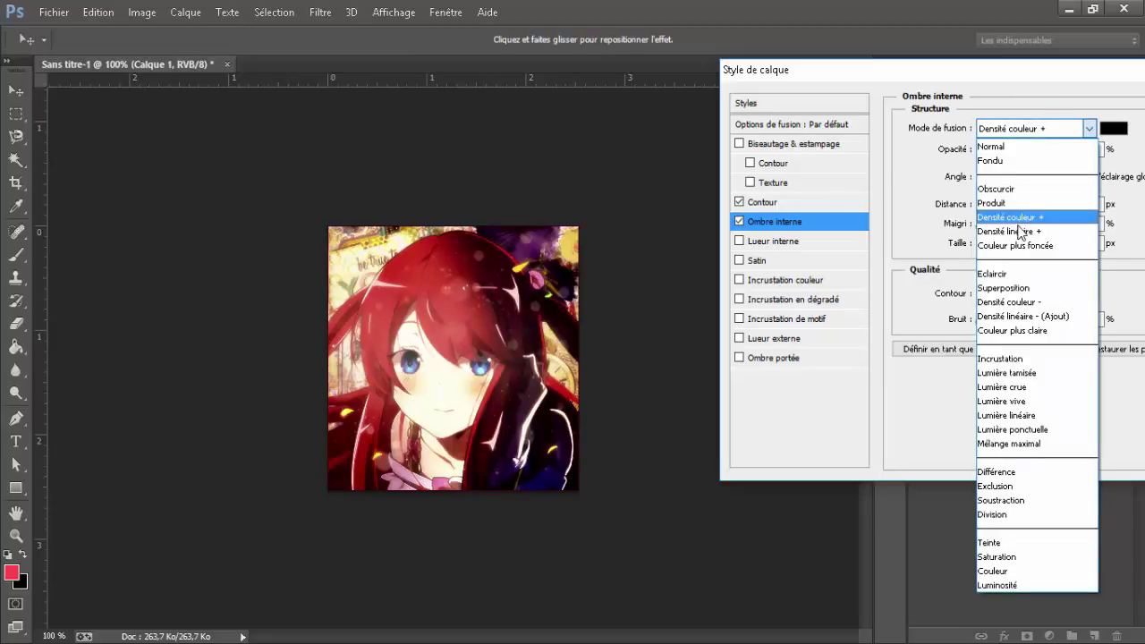
left_click(1024, 231)
left_click(1040, 128)
left_click(1034, 302)
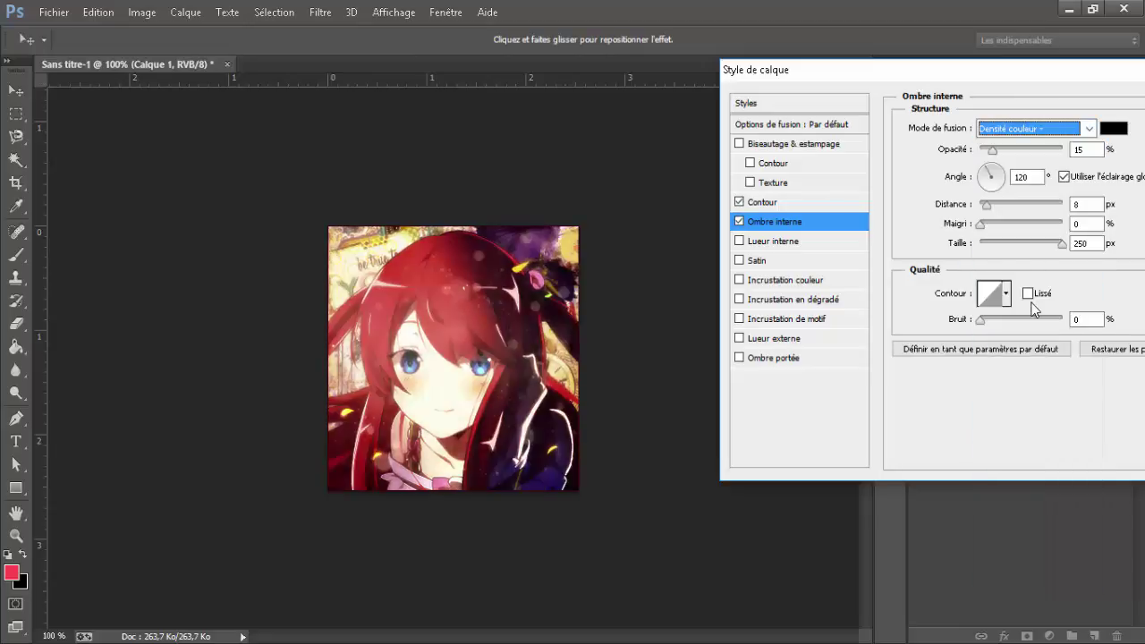
left_click(740, 222)
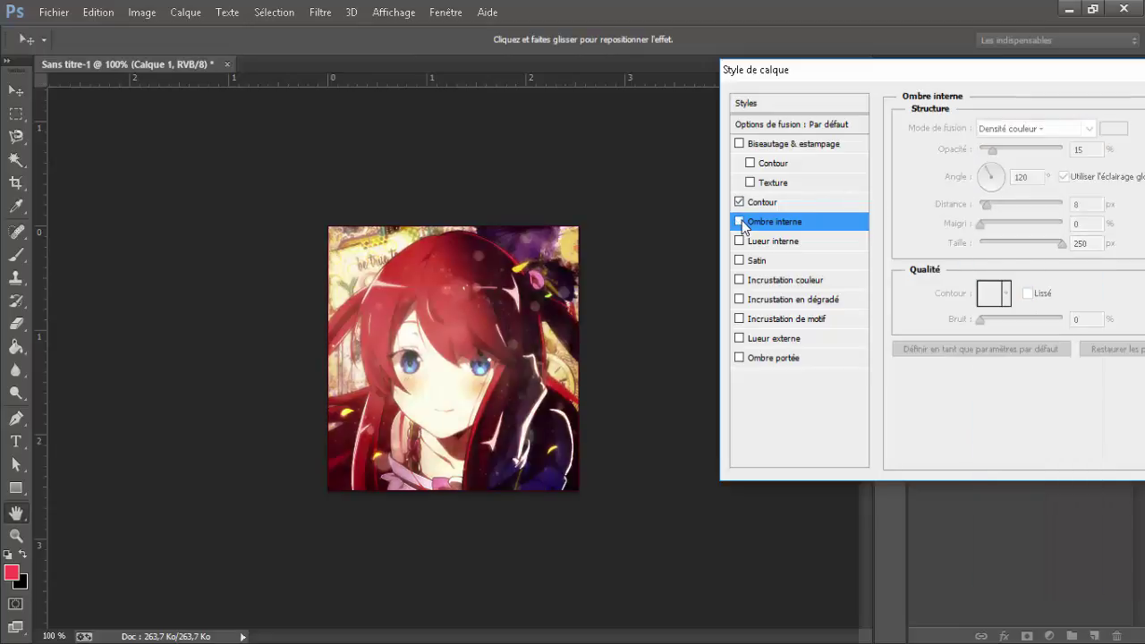
left_click(740, 222)
left_click(740, 222)
left_click(740, 221)
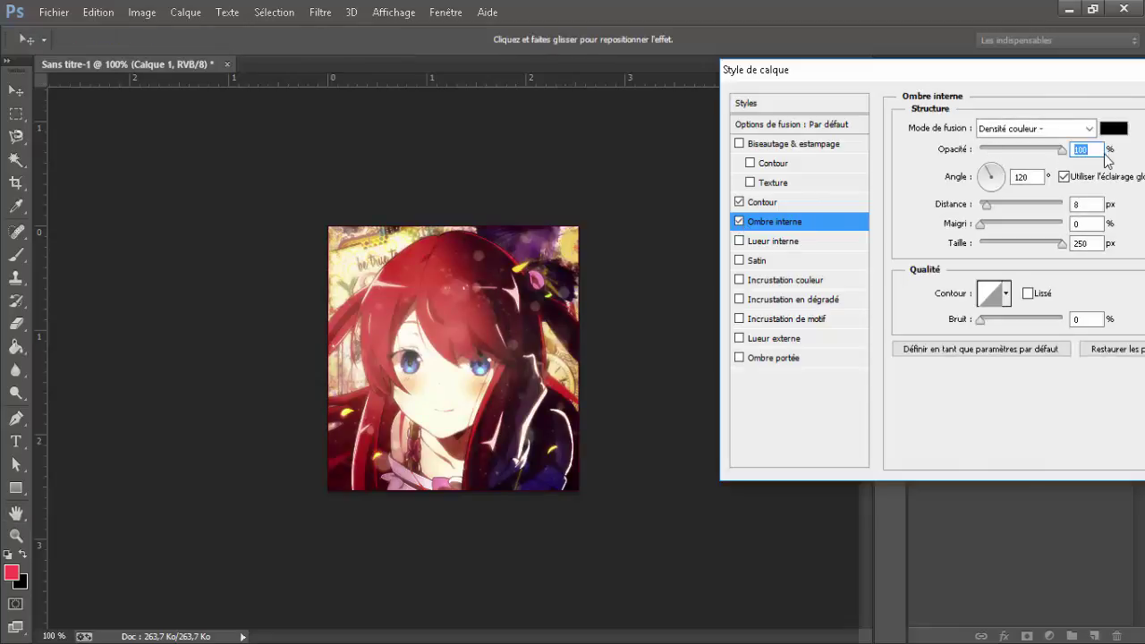
Set the inner shadow colour to d65a4f by sampling the red hair, lower its opacity to 17 %, and apply the layer style.
left_click(1114, 129)
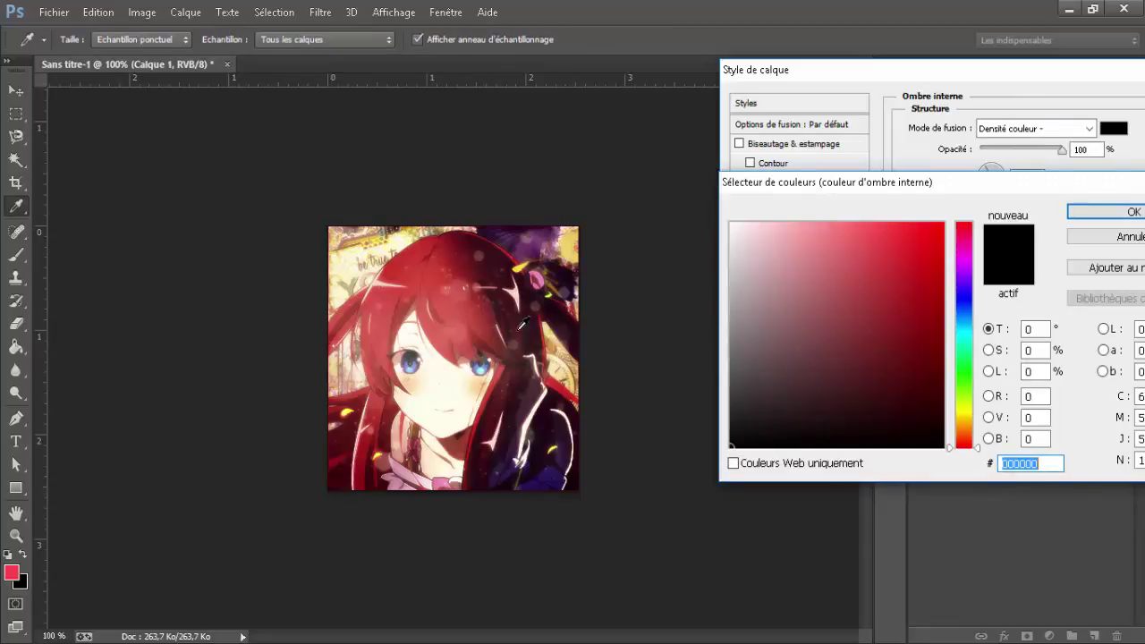
left_click(462, 301)
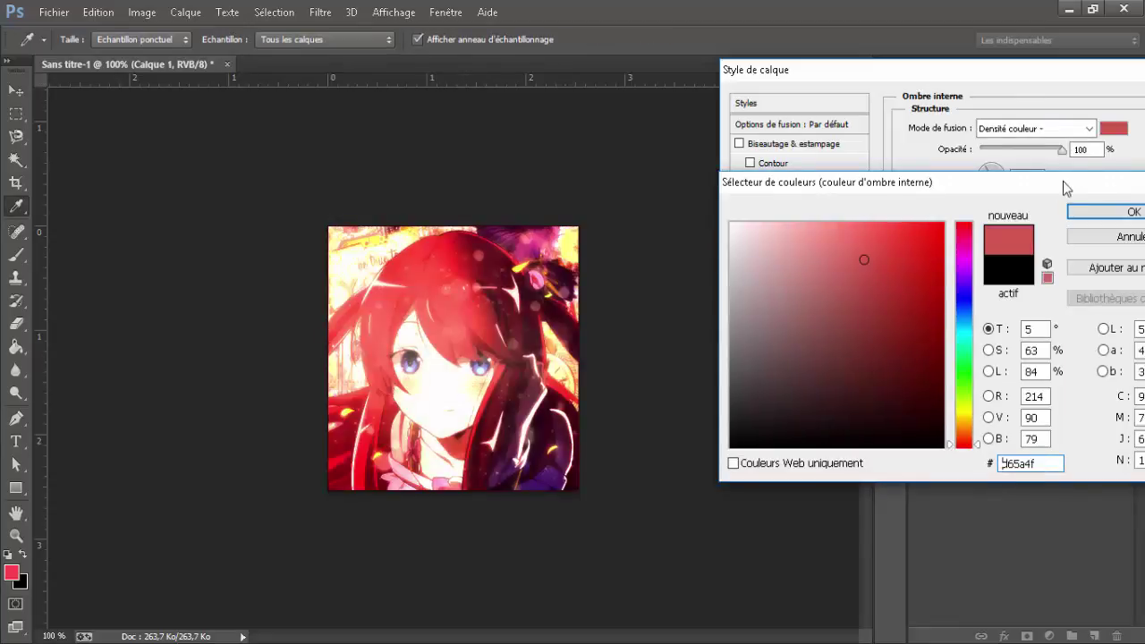
left_click(1086, 213)
left_click_drag(1035, 150, 994, 149)
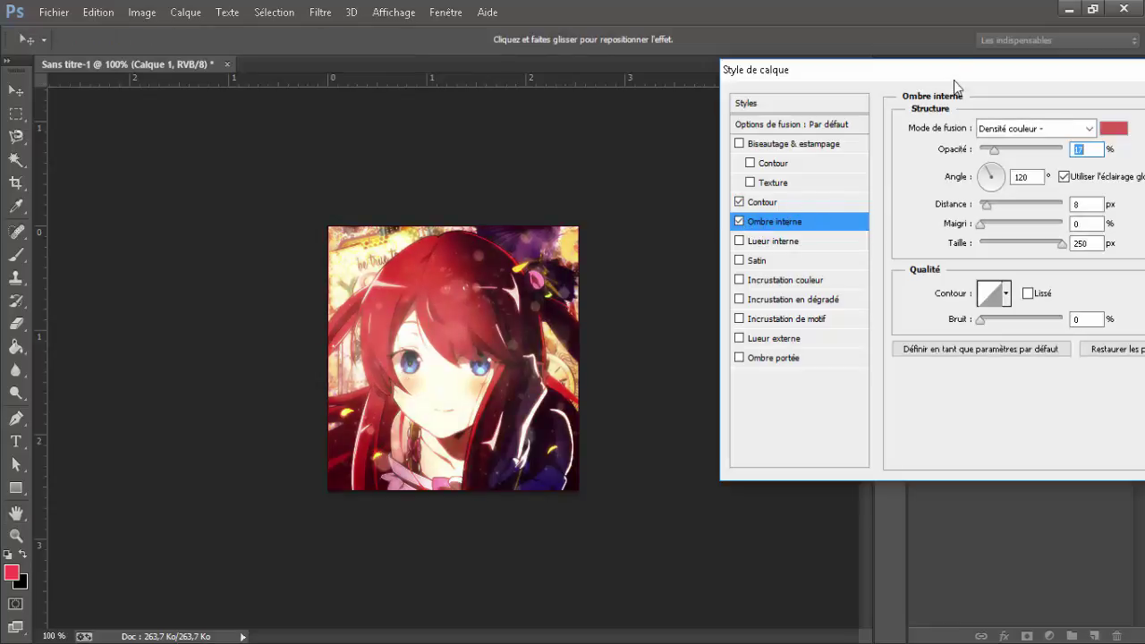
left_click_drag(960, 75, 811, 75)
left_click(1124, 103)
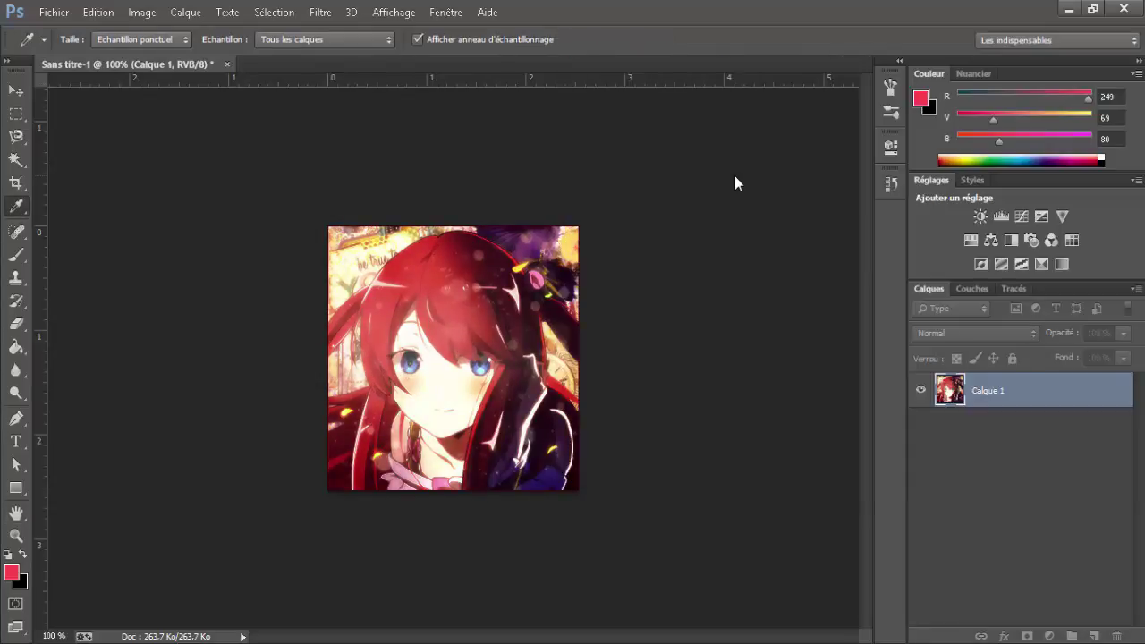
Examine the finished avatar at reduced and enlarged magnifications.
key("ctrl+minus")
key("ctrl+minus")
key("ctrl+minus")
key("ctrl+minus")
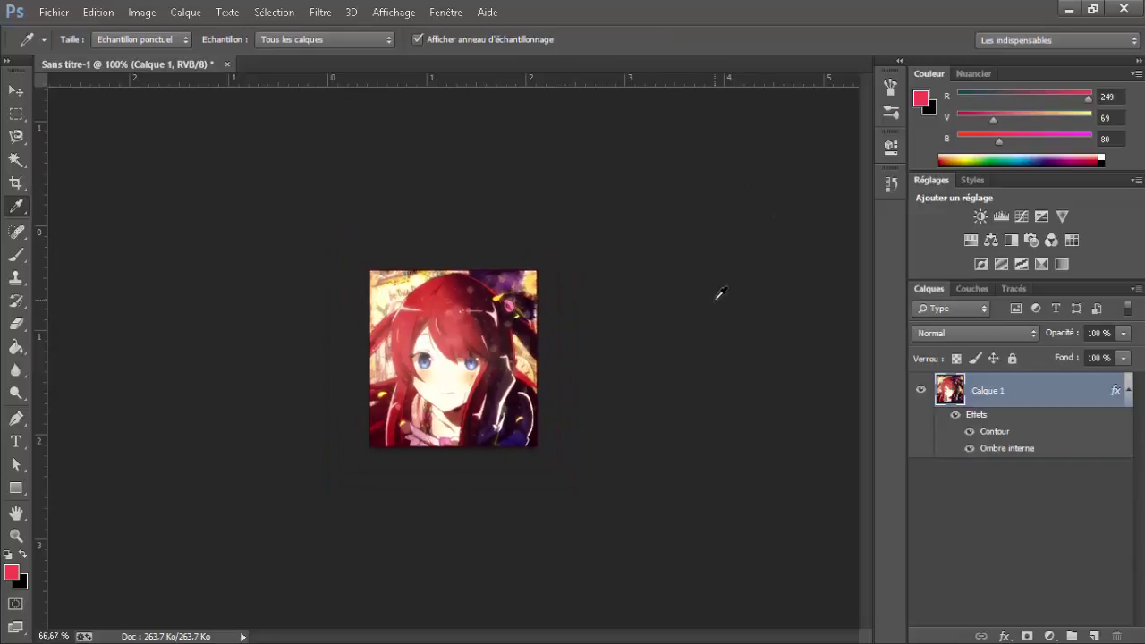
key("ctrl+plus")
key("ctrl+plus")
key("ctrl+plus")
key("ctrl+plus")
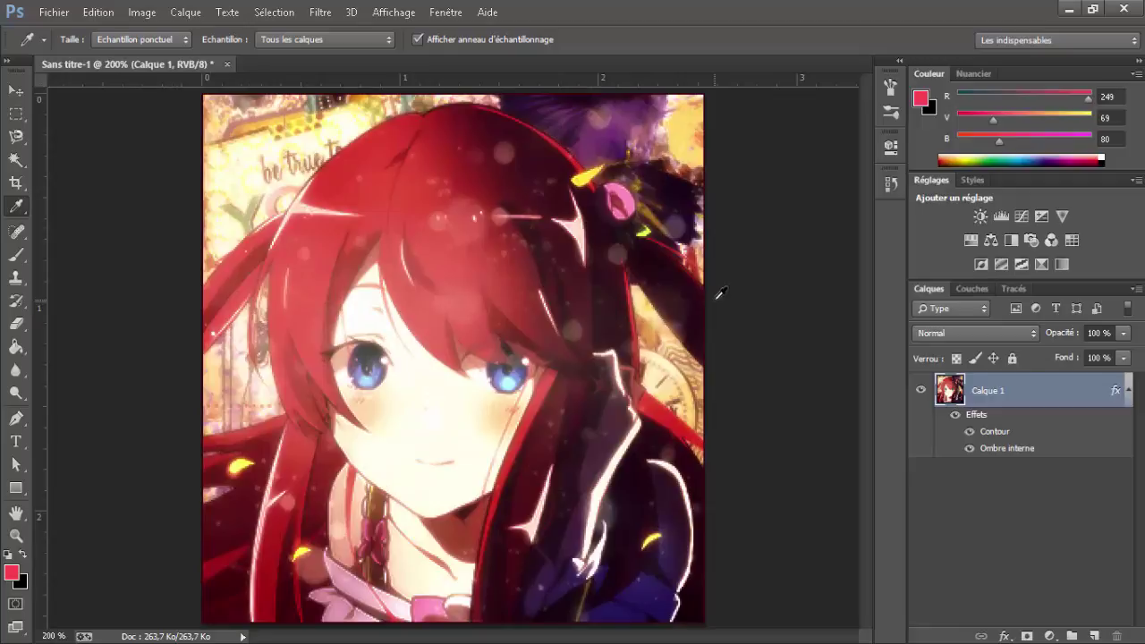
key("ctrl+minus")
Save a copy of the avatar to the desktop (Bureau) as a PNG file named Avatar Astrea.
left_click(53, 12)
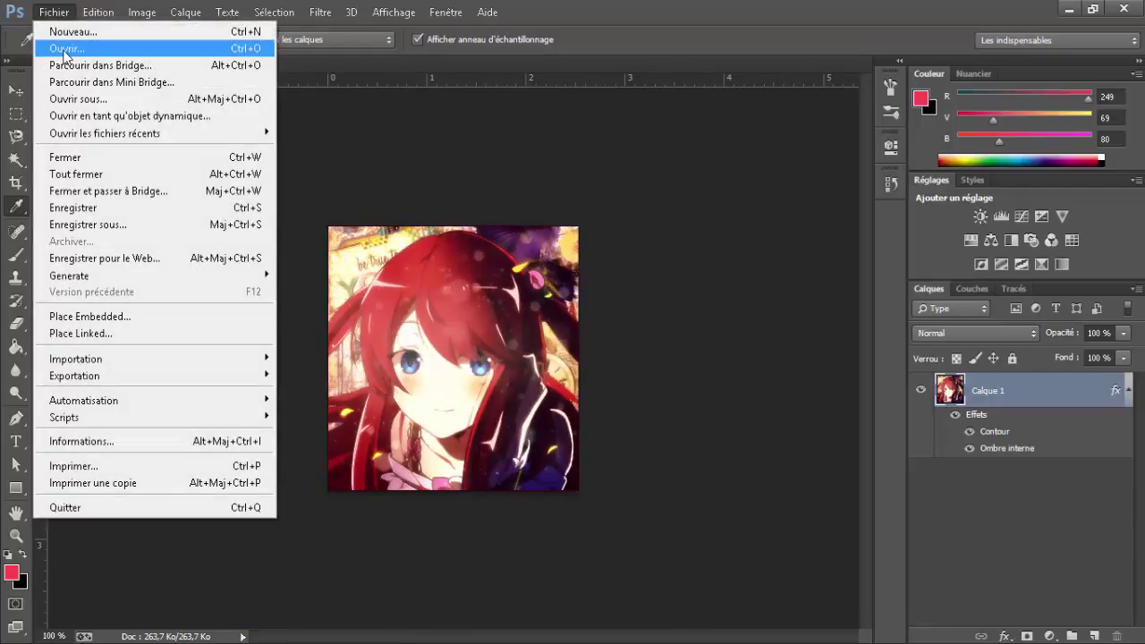
left_click(426, 262)
left_click(185, 12)
left_click(49, 11)
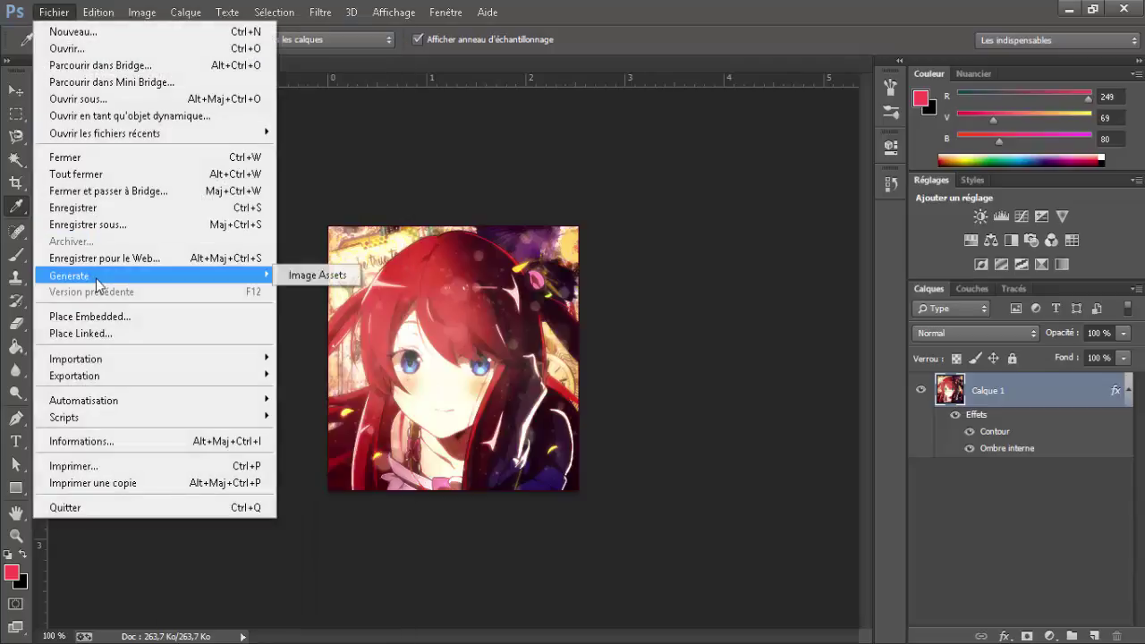
left_click(100, 228)
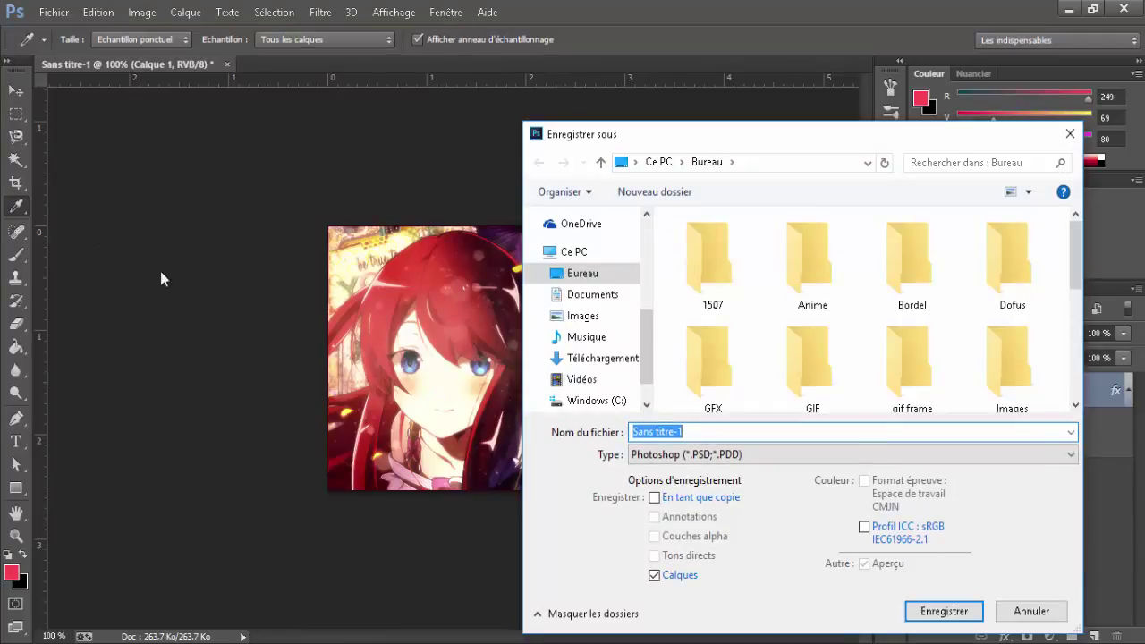
left_click(793, 453)
left_click(662, 369)
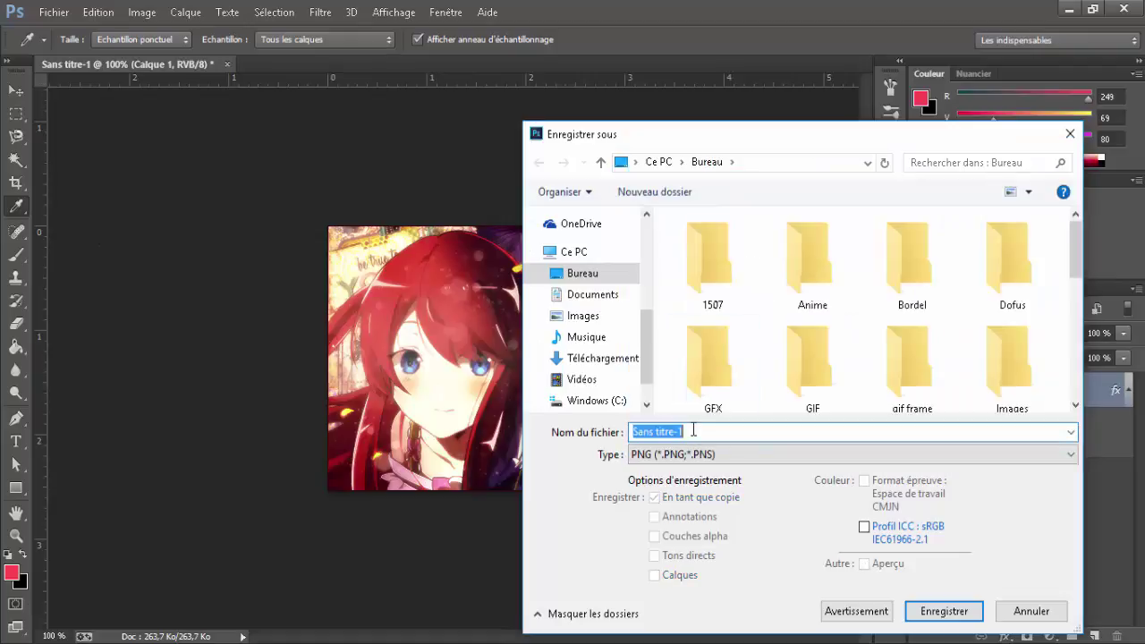
type("Avatar")
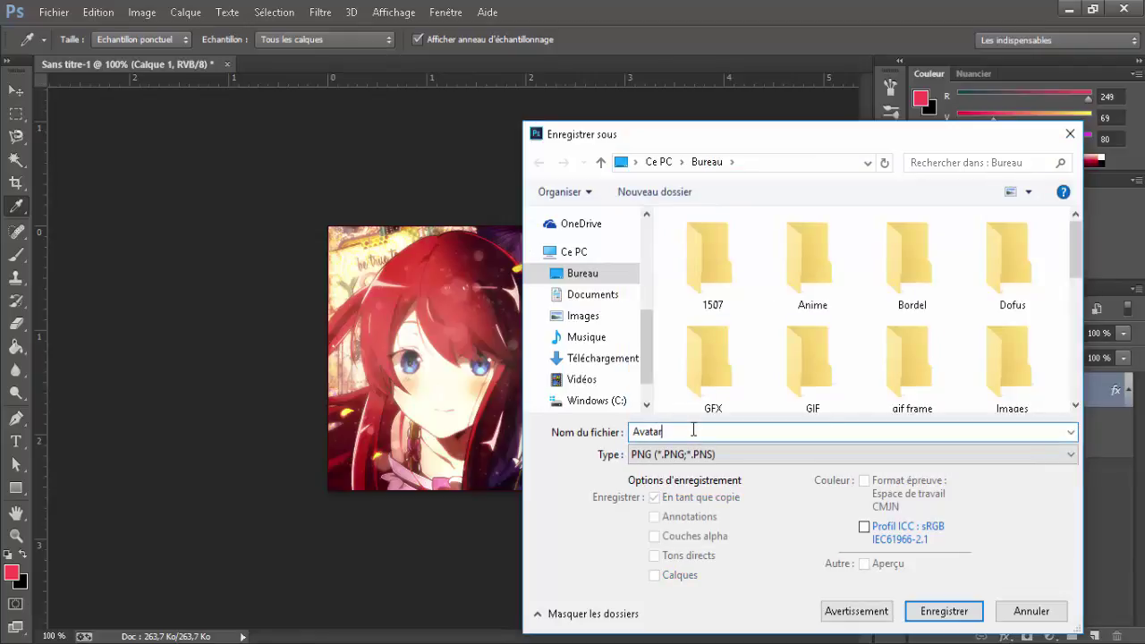
type(" Astrea")
key("Return")
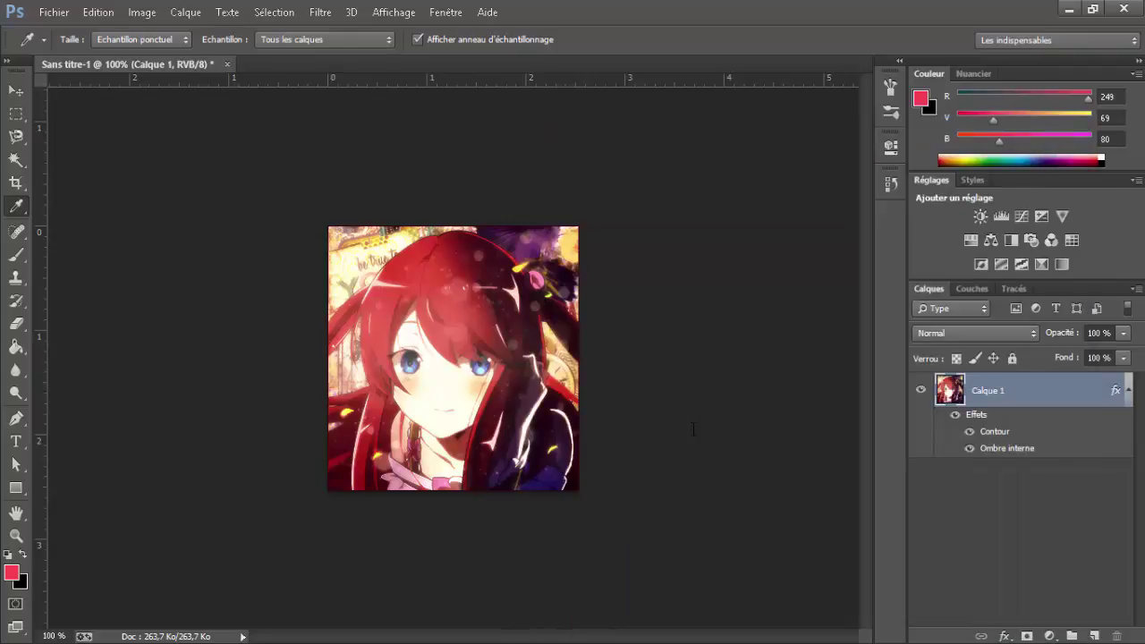
Open the Avatar Astrea image from the desktop in the Windows photo viewer to check it, then return to Photoshop.
left_click(619, 204)
key("super+d")
left_click(475, 586)
double_click(269, 494)
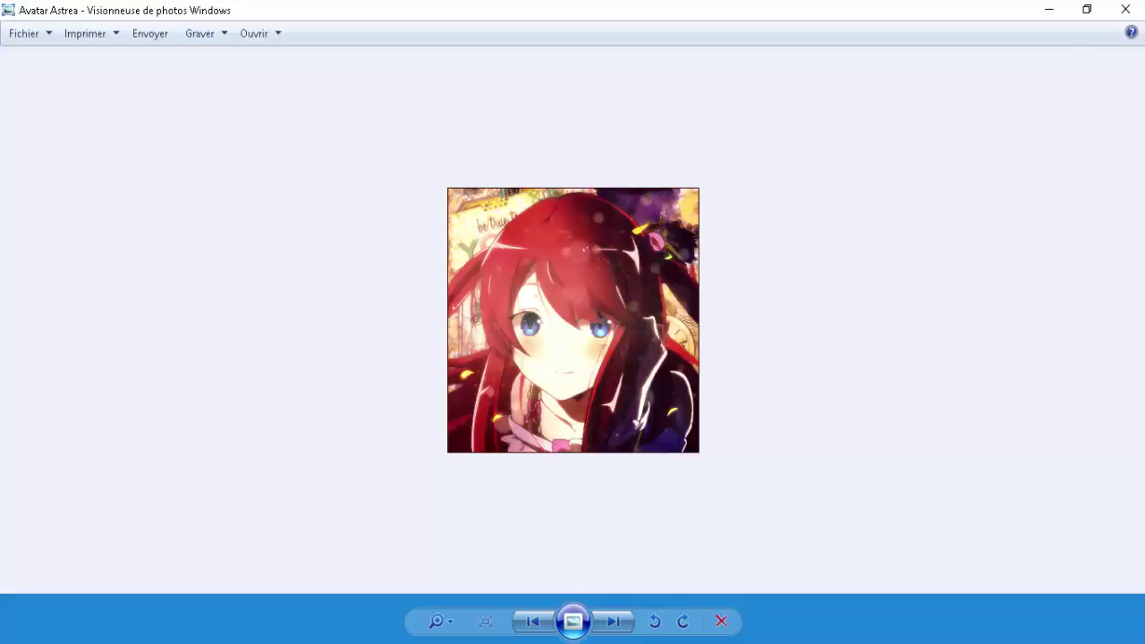
left_click(1142, 8)
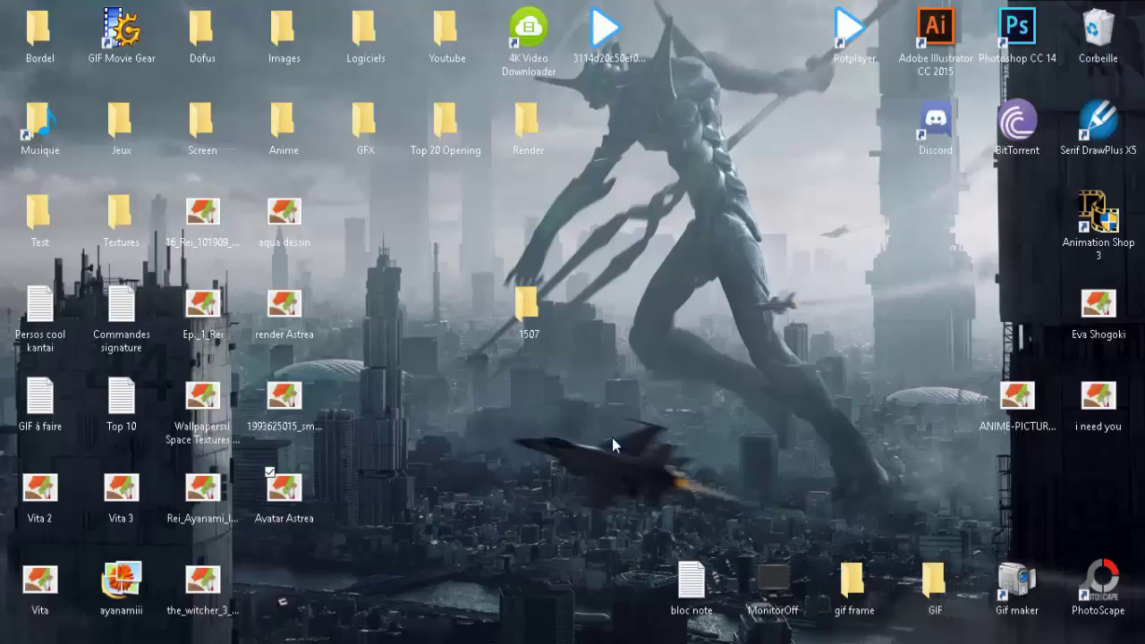
key("alt+Tab")
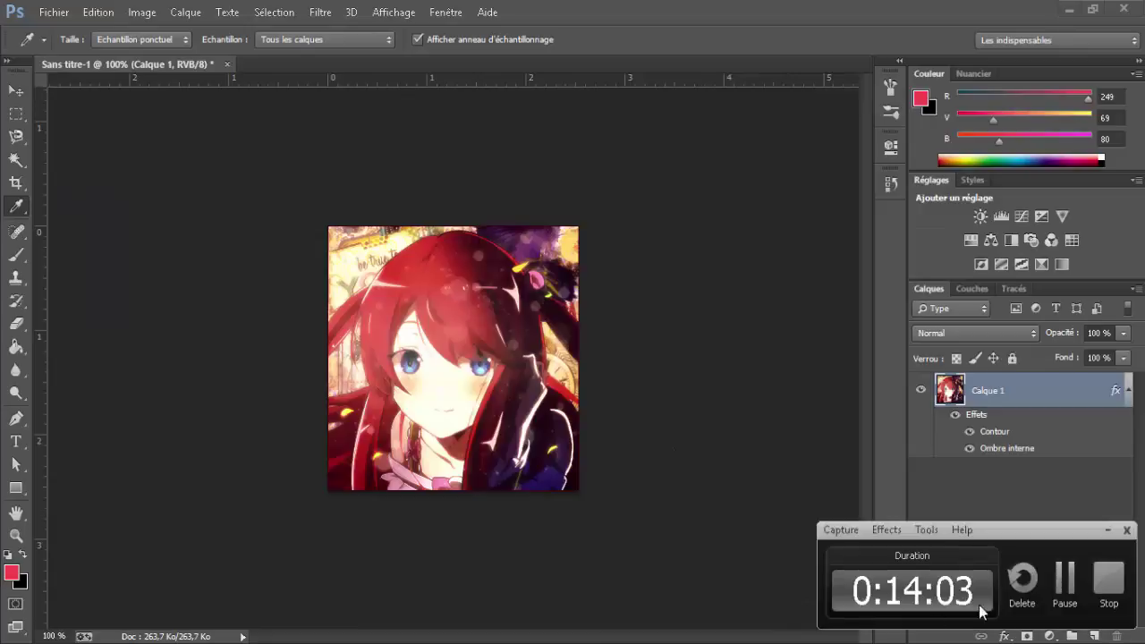
left_click(1108, 580)
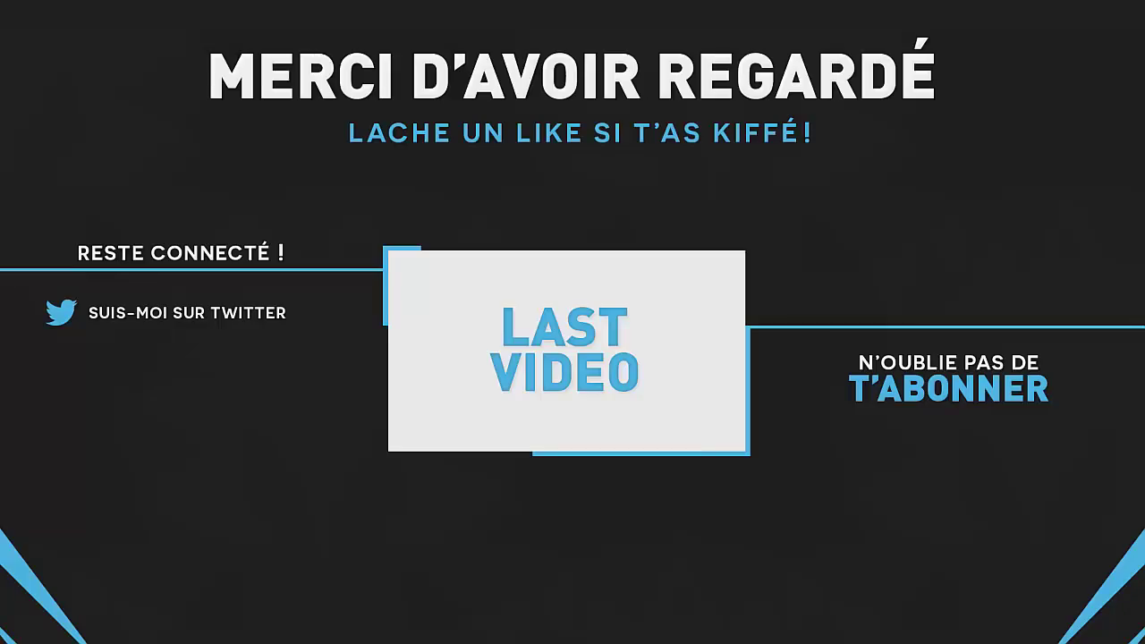